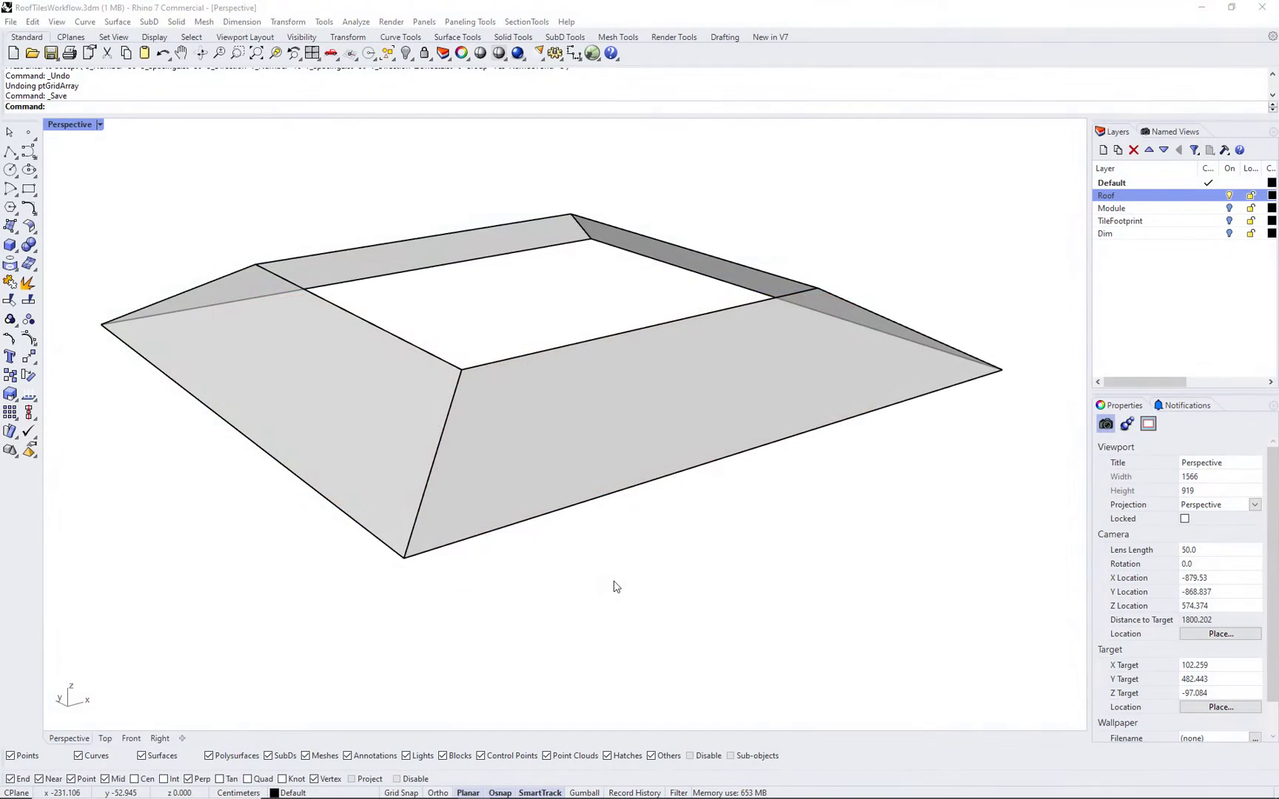
Step: Create a Surface Domain Length paneling grid on the front roof face with U and V distances of 30
right_click_drag(595, 481, 564, 487)
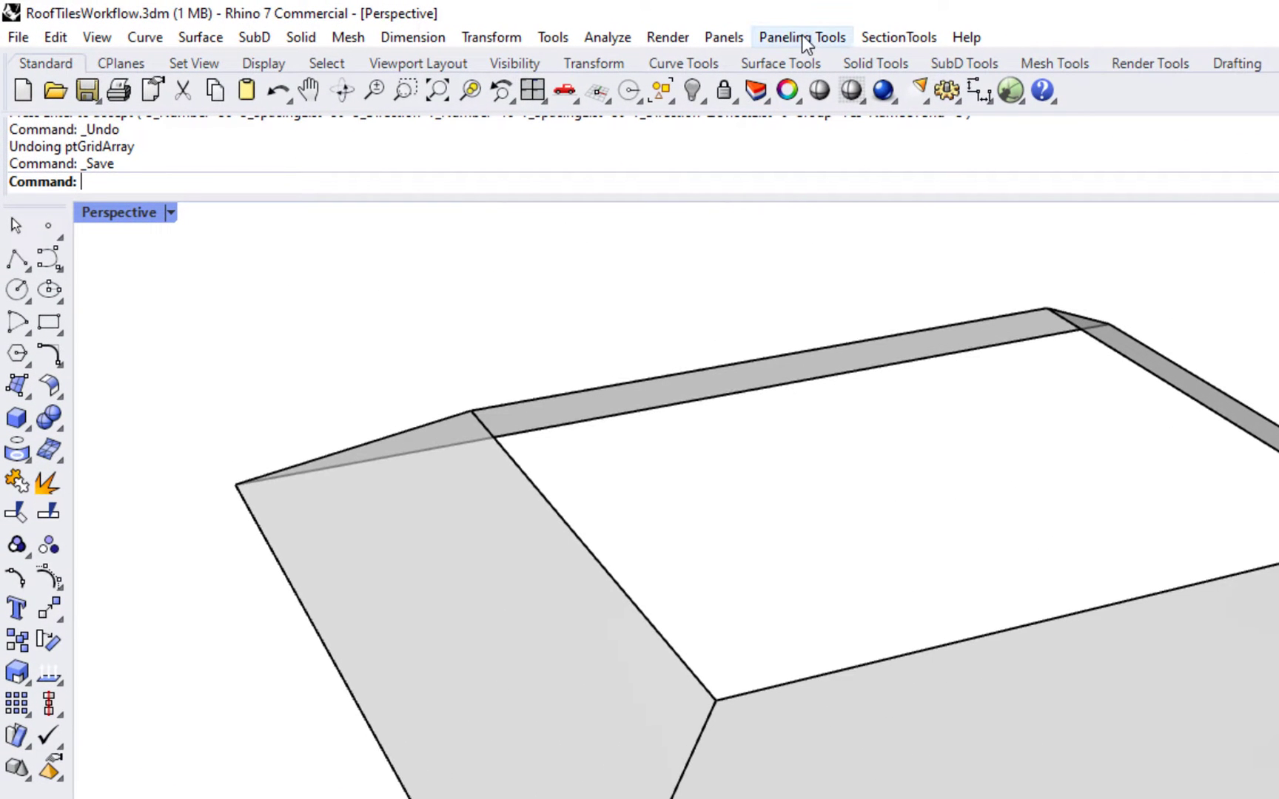
left_click(801, 35)
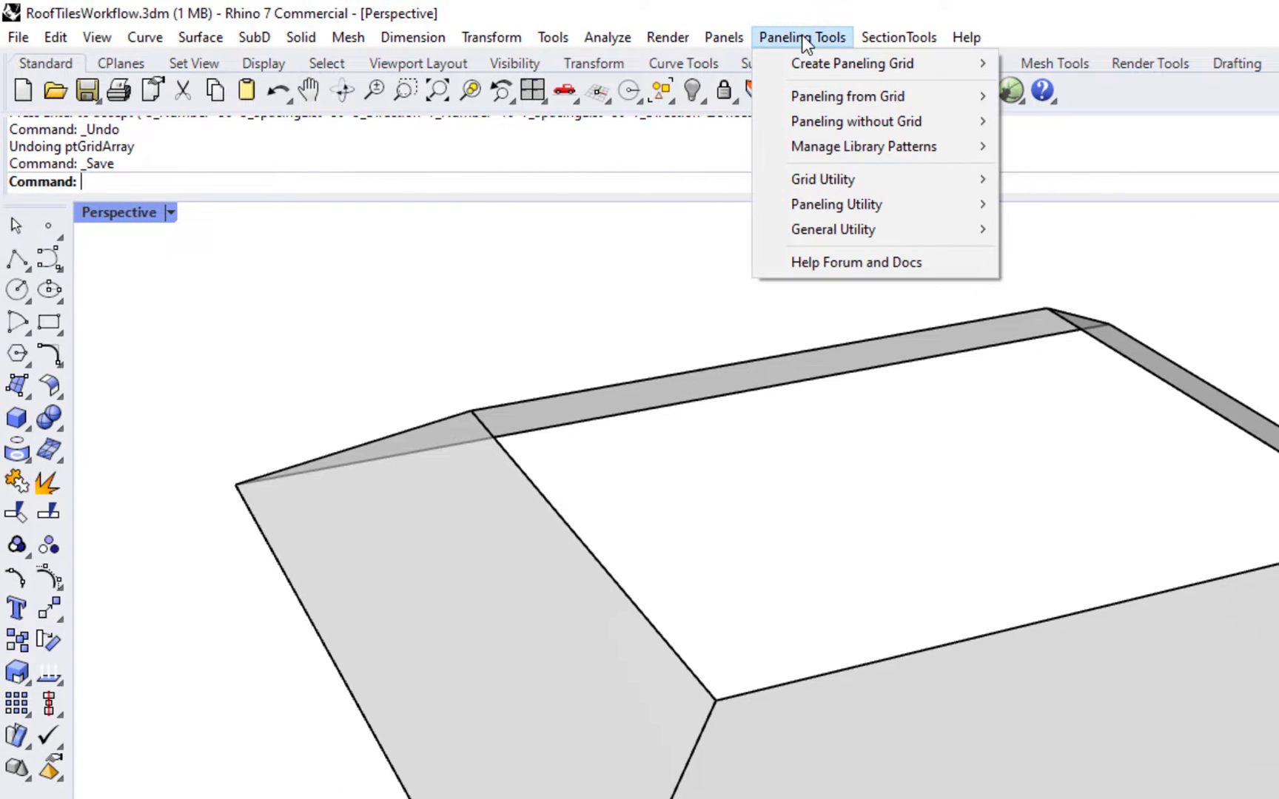
mouse_move(876, 54)
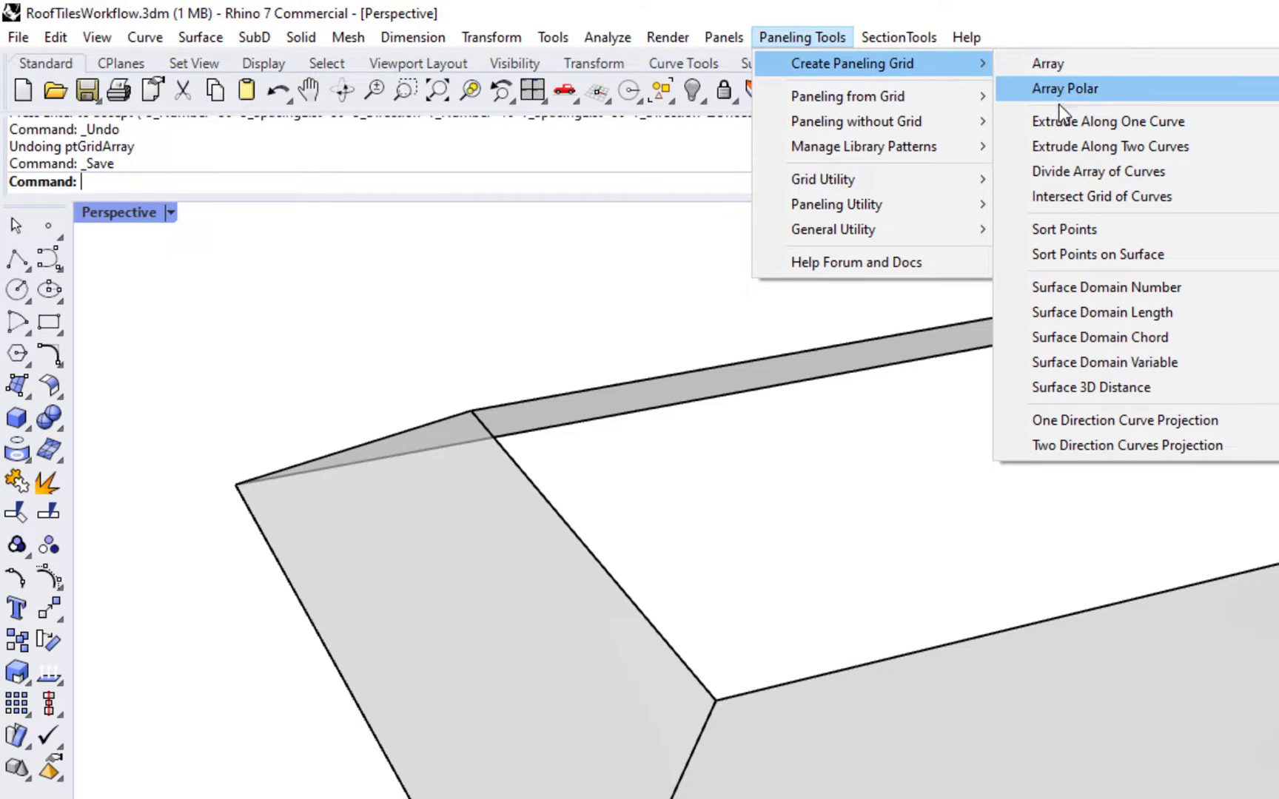
left_click(1193, 310)
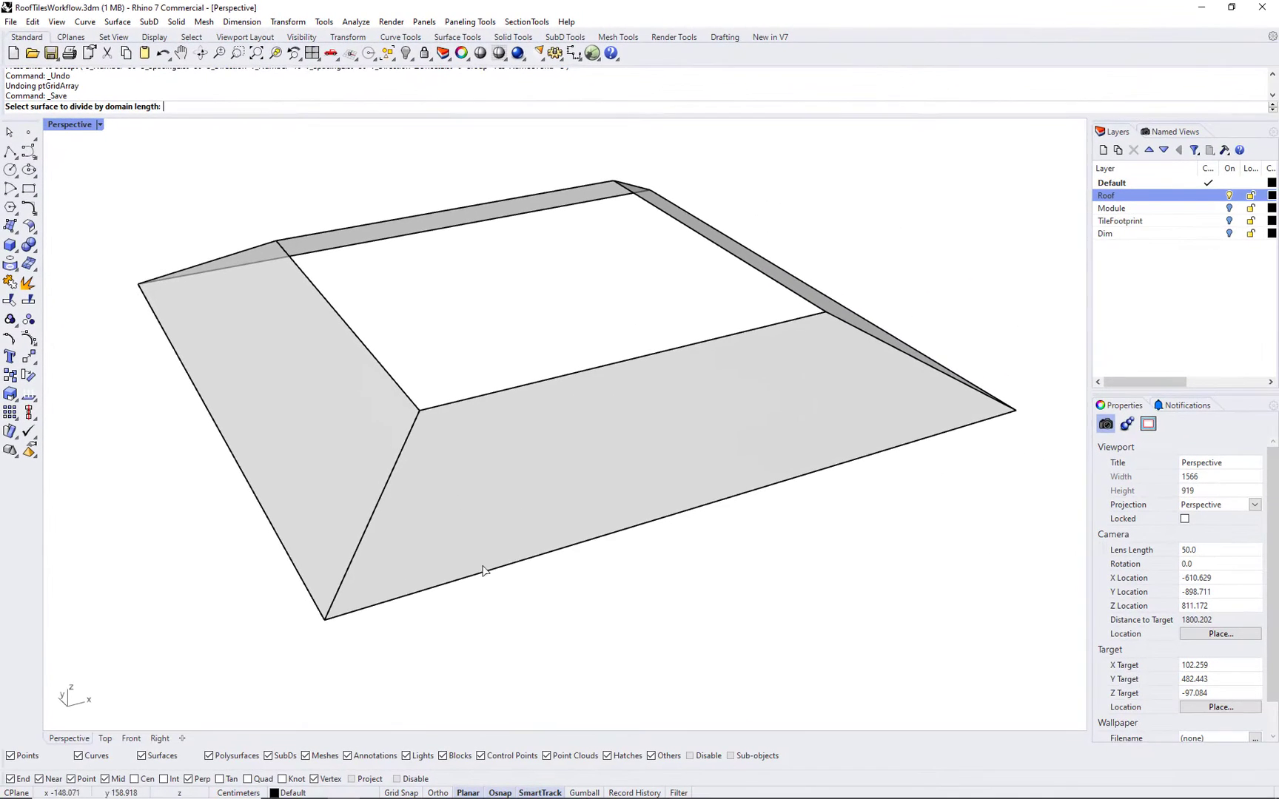
left_click(455, 561)
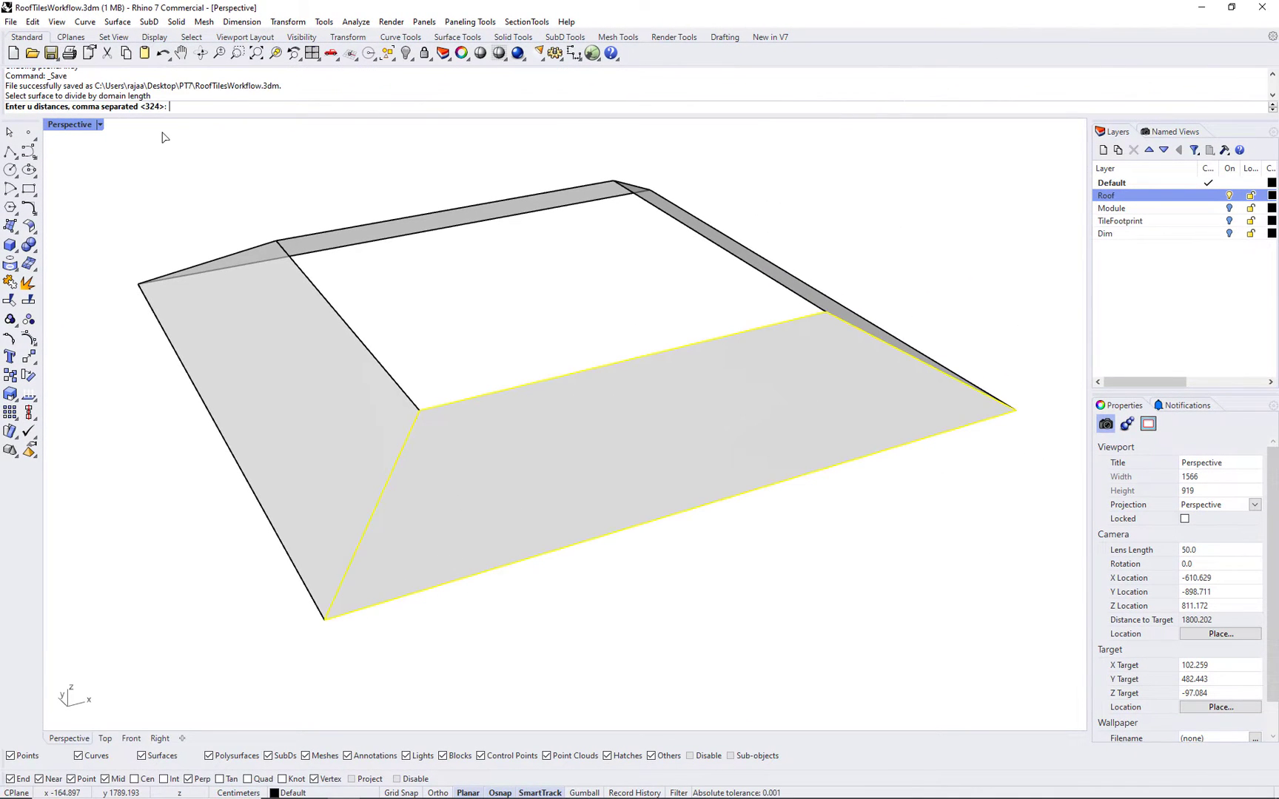
type("30")
key("Return")
type("30")
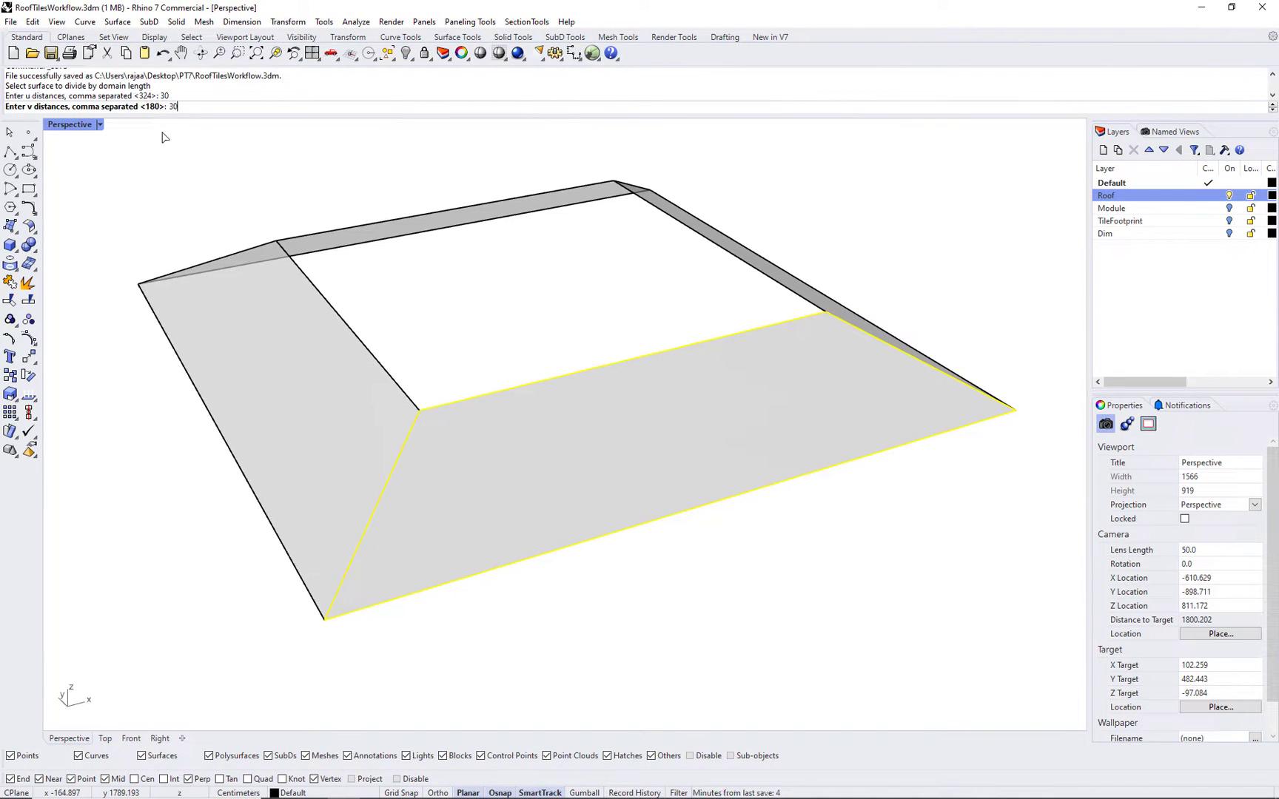
key("Return")
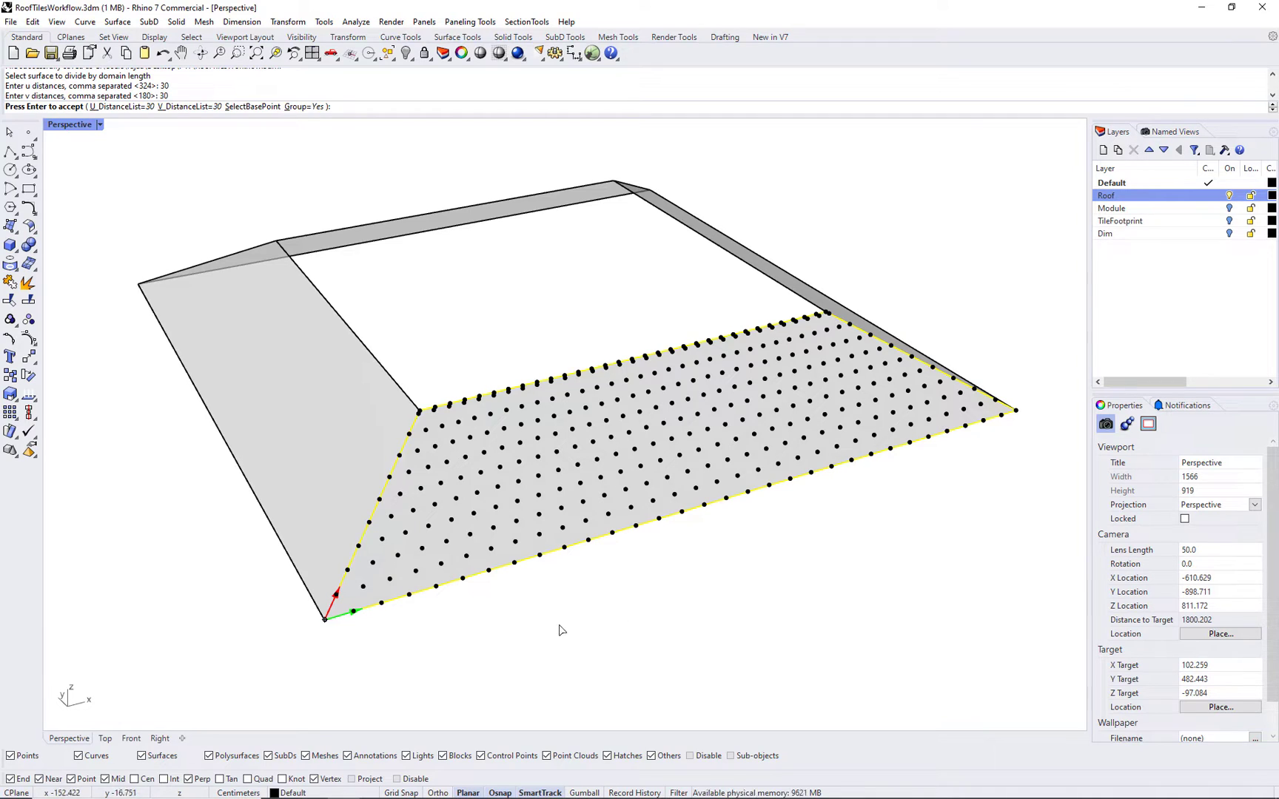
key("Return")
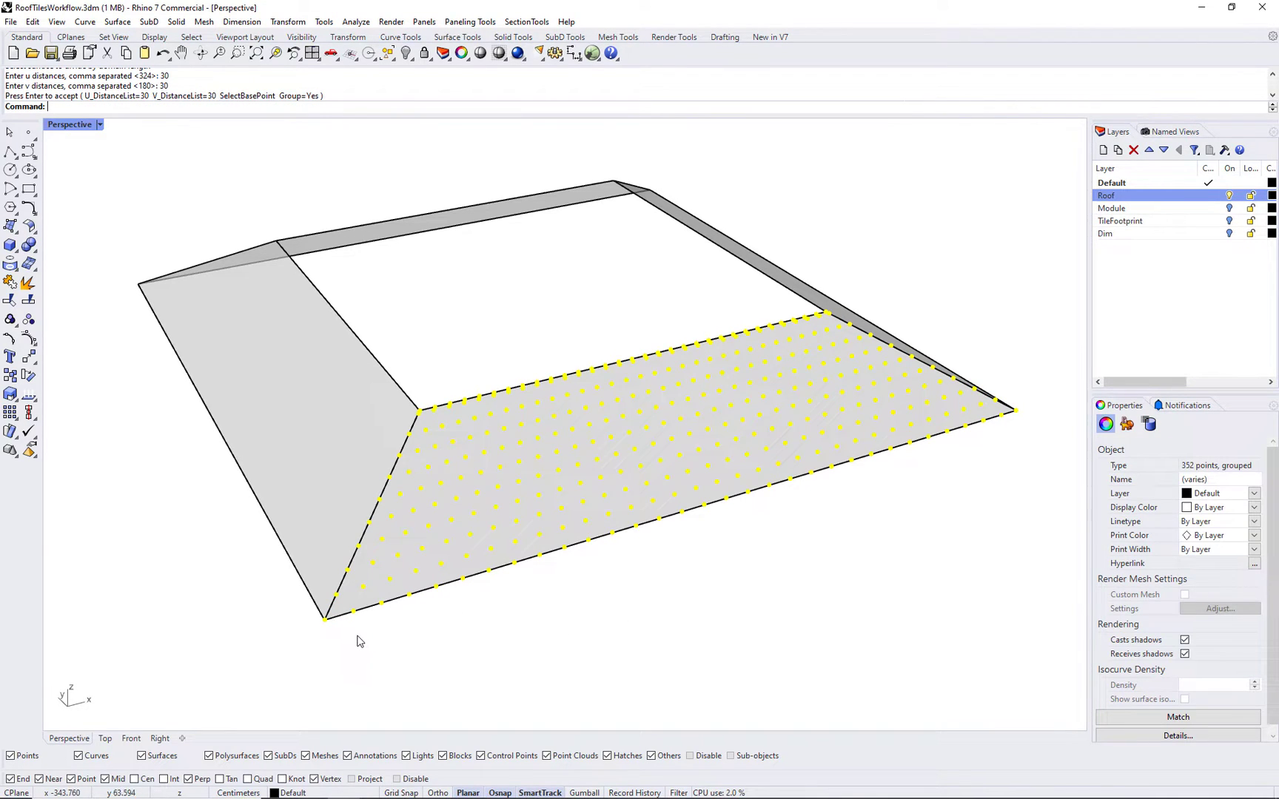
key("Escape")
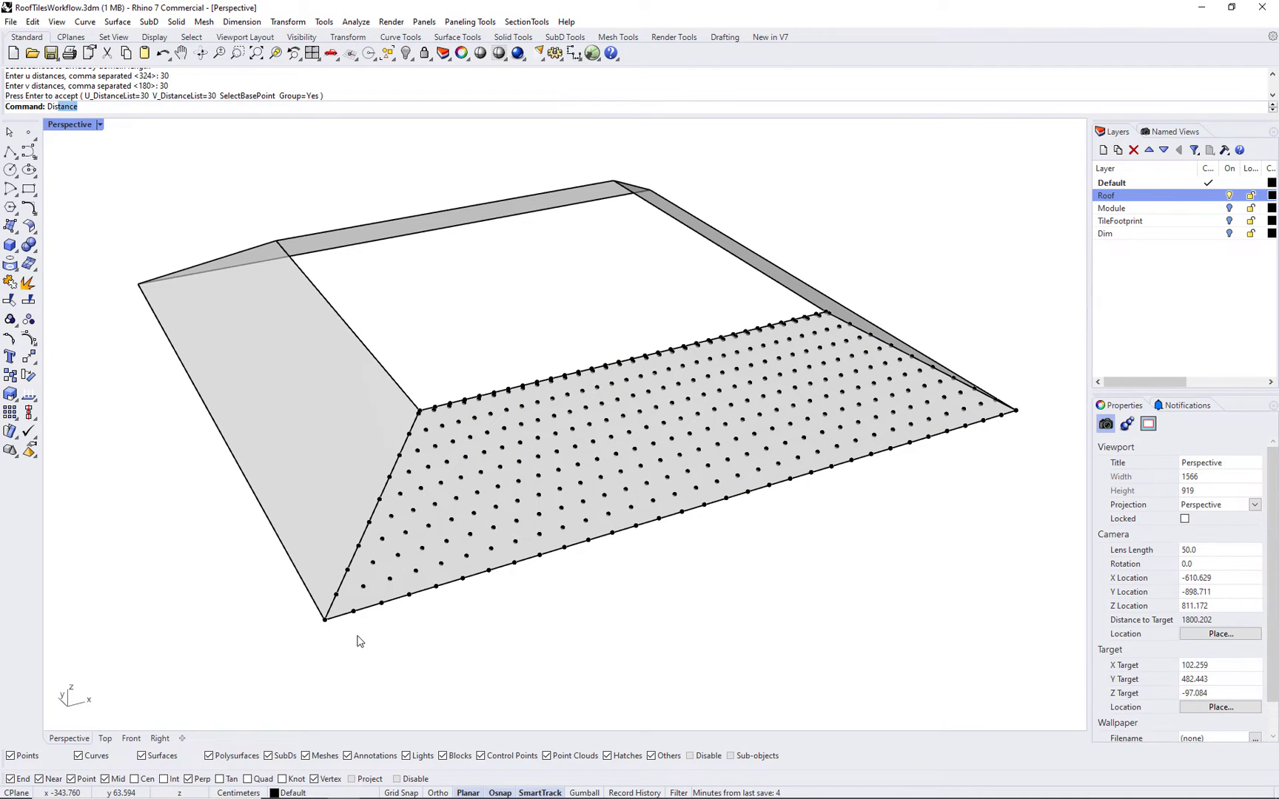
Step: Measure the distance between neighbouring grid points at the front roof face's lower corner and in the middle of the face
type("Dist")
key("Return")
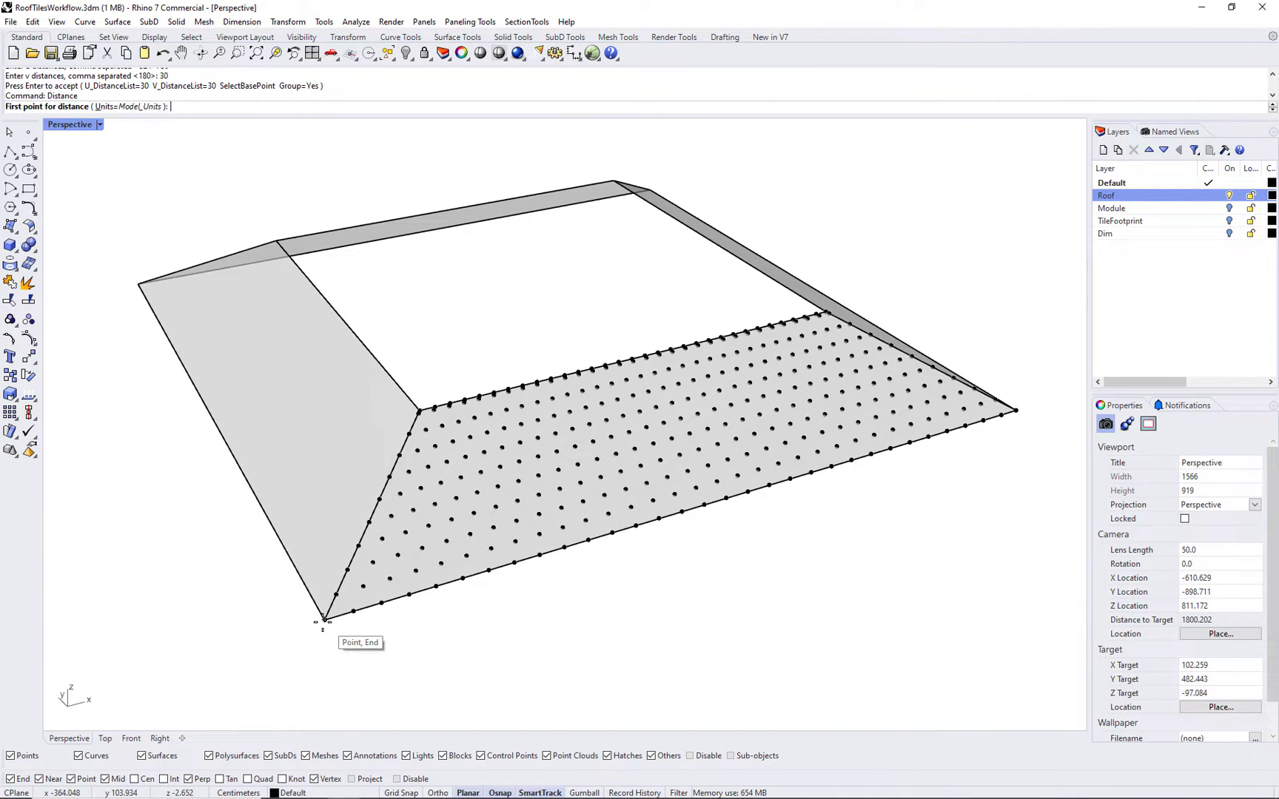
left_click(325, 620)
left_click(354, 612)
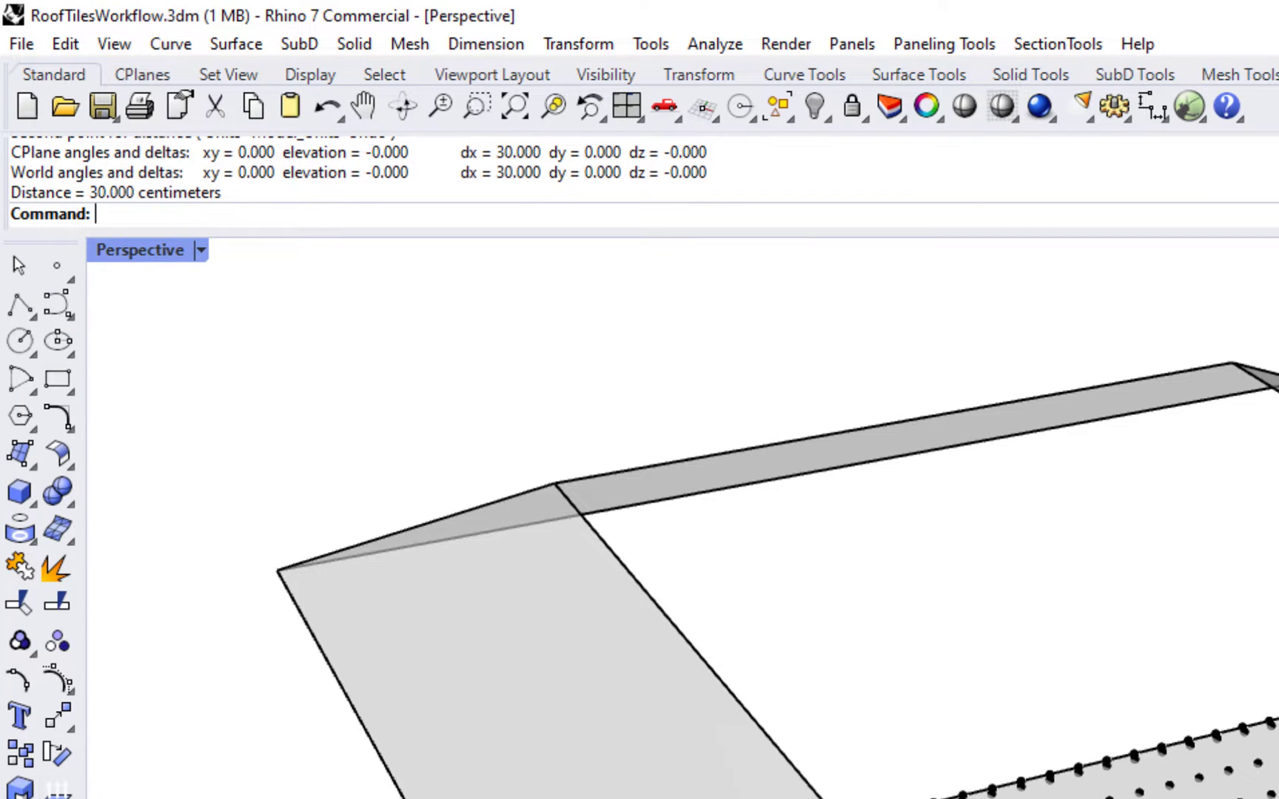
key("Return")
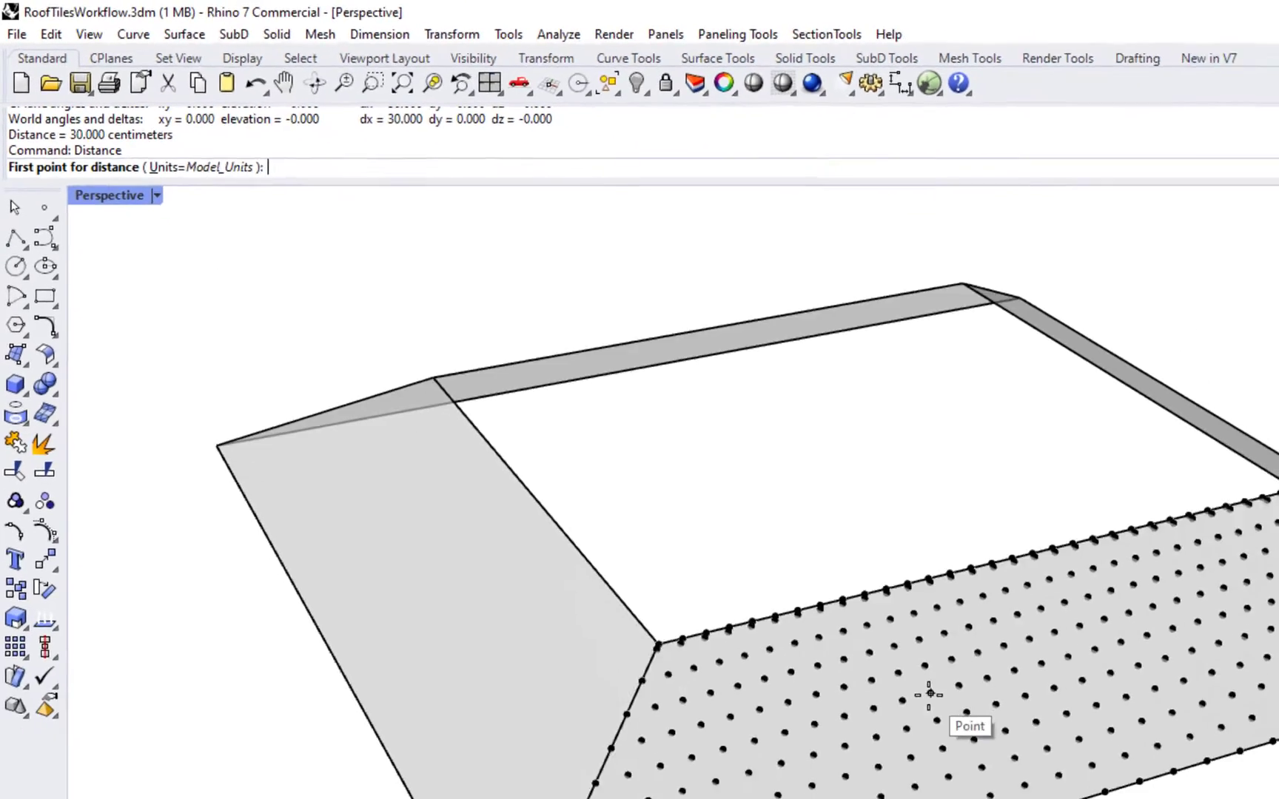
left_click(592, 442)
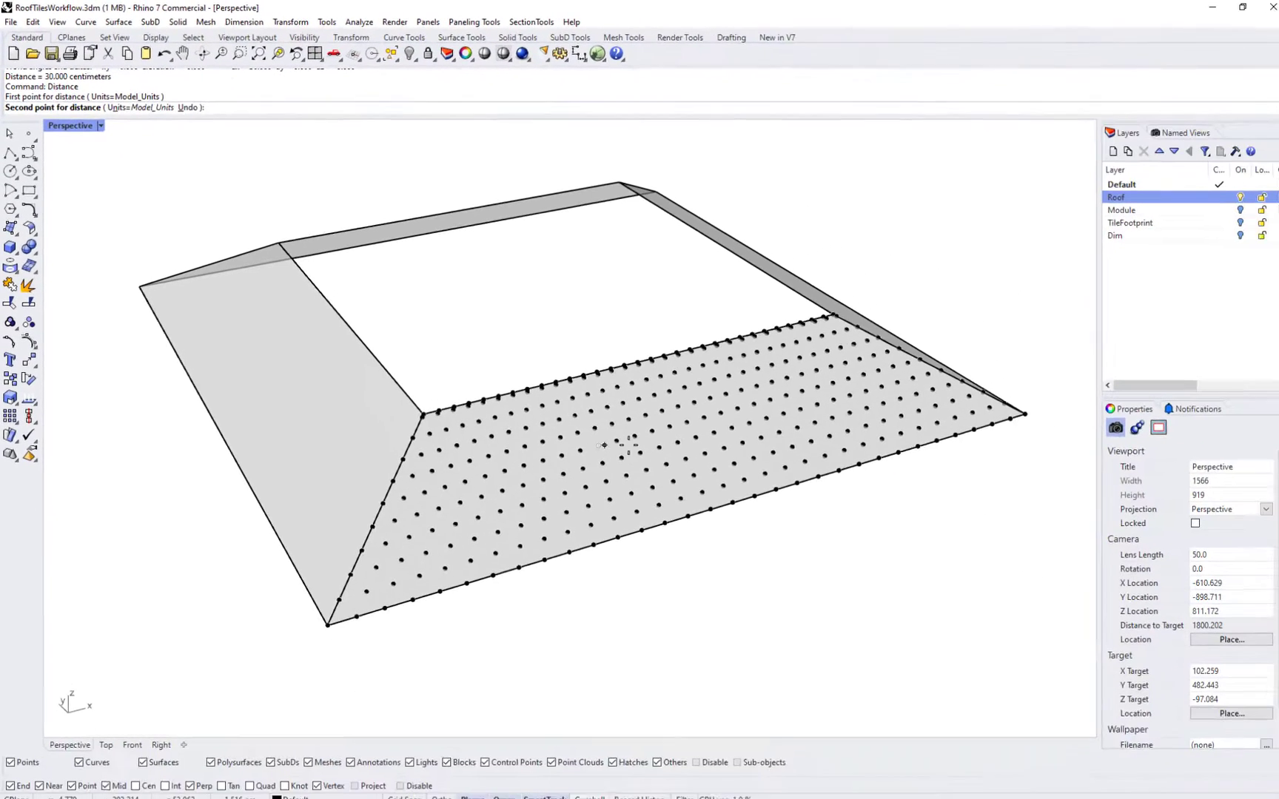
left_click(613, 439)
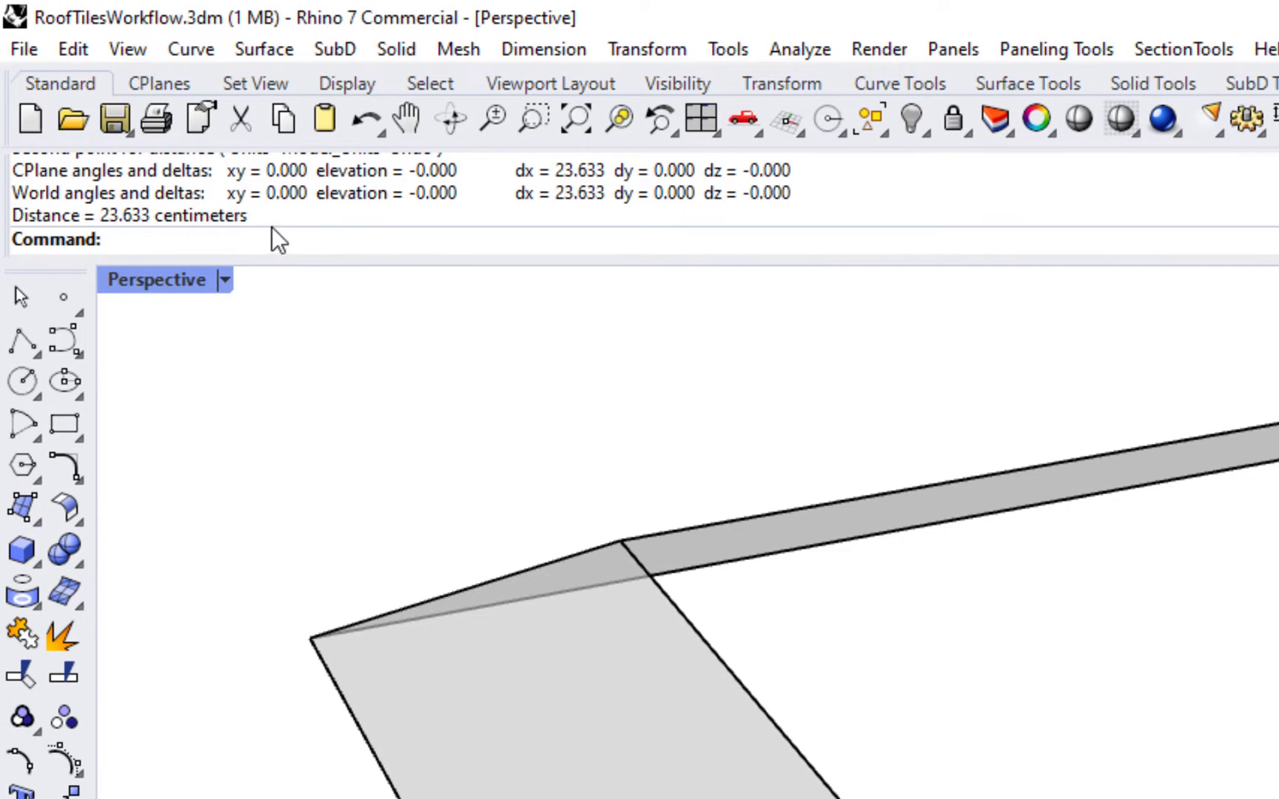
left_click_drag(252, 216, 103, 226)
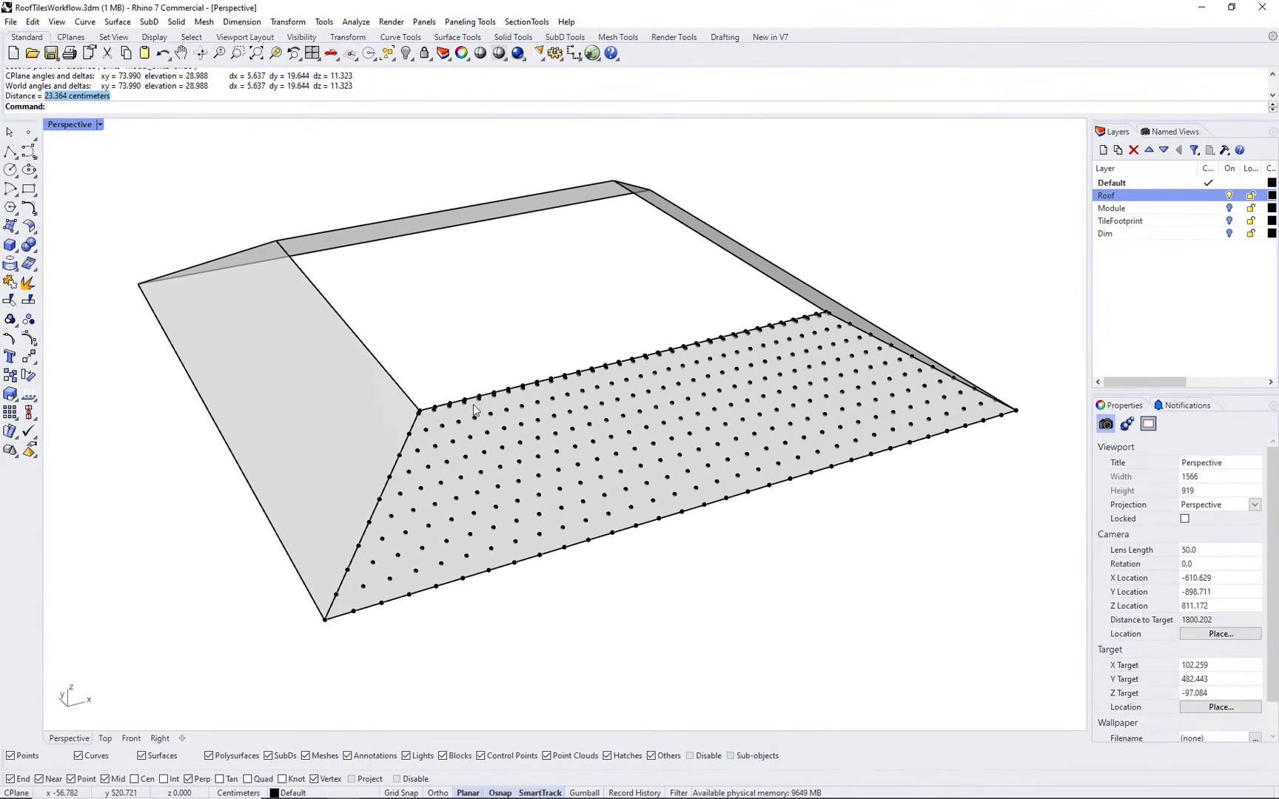
left_click(525, 623)
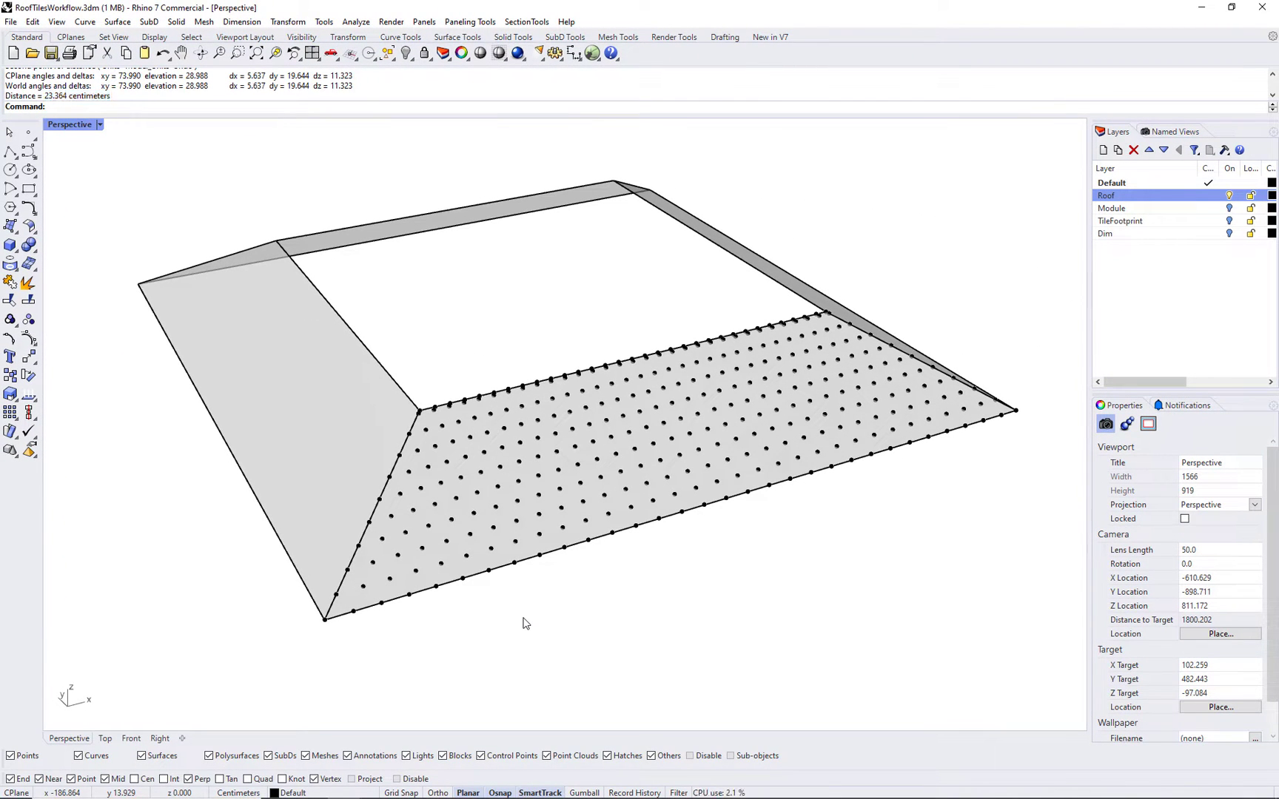
Step: Undo the domain-length grid and base an Array paneling grid at the front roof face's lower corner, where the two near faces meet
key("ctrl+z")
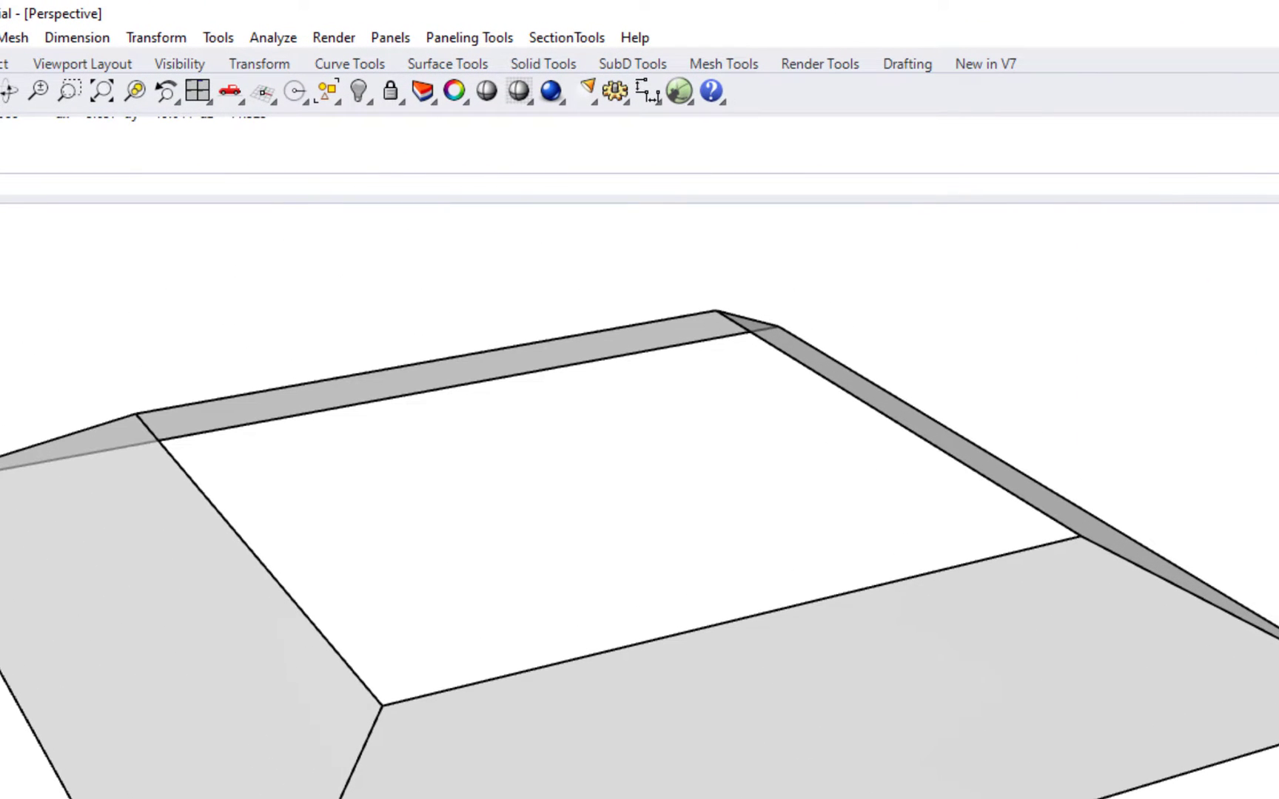
left_click(459, 37)
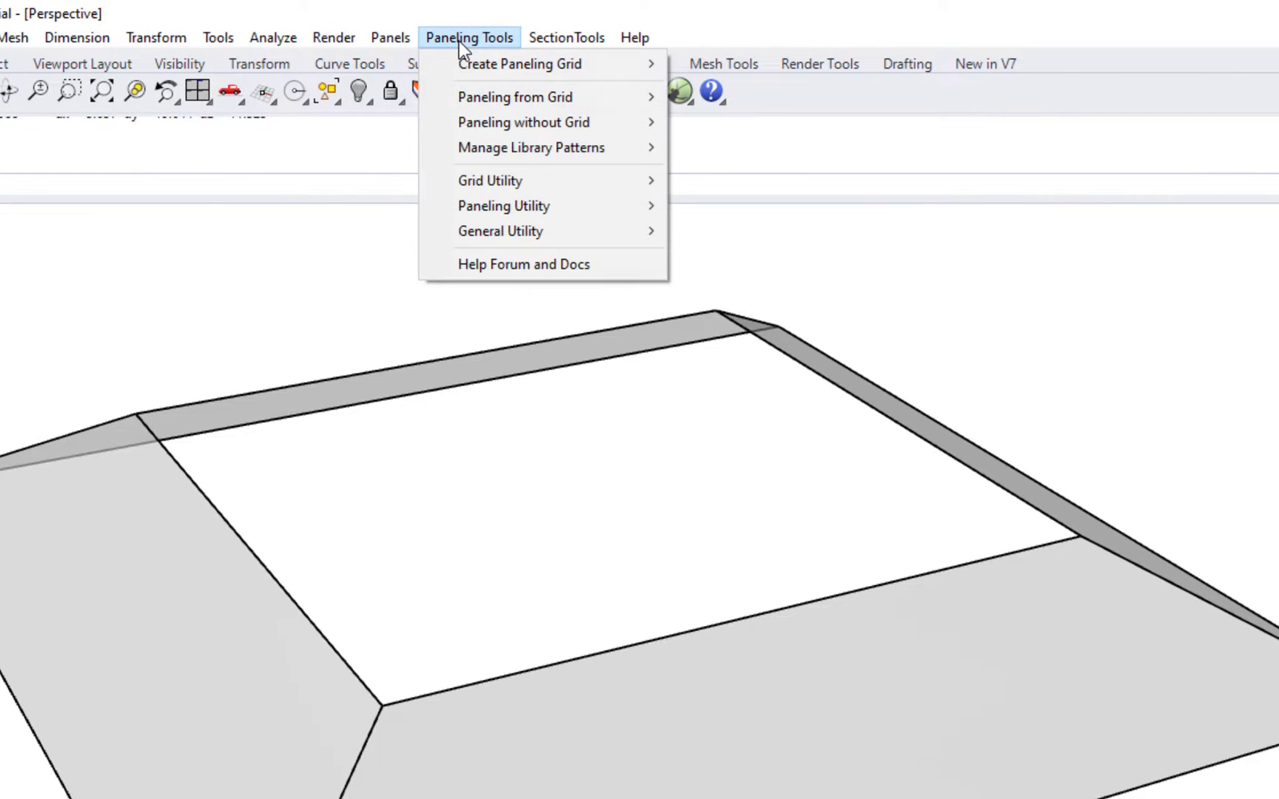
mouse_move(511, 65)
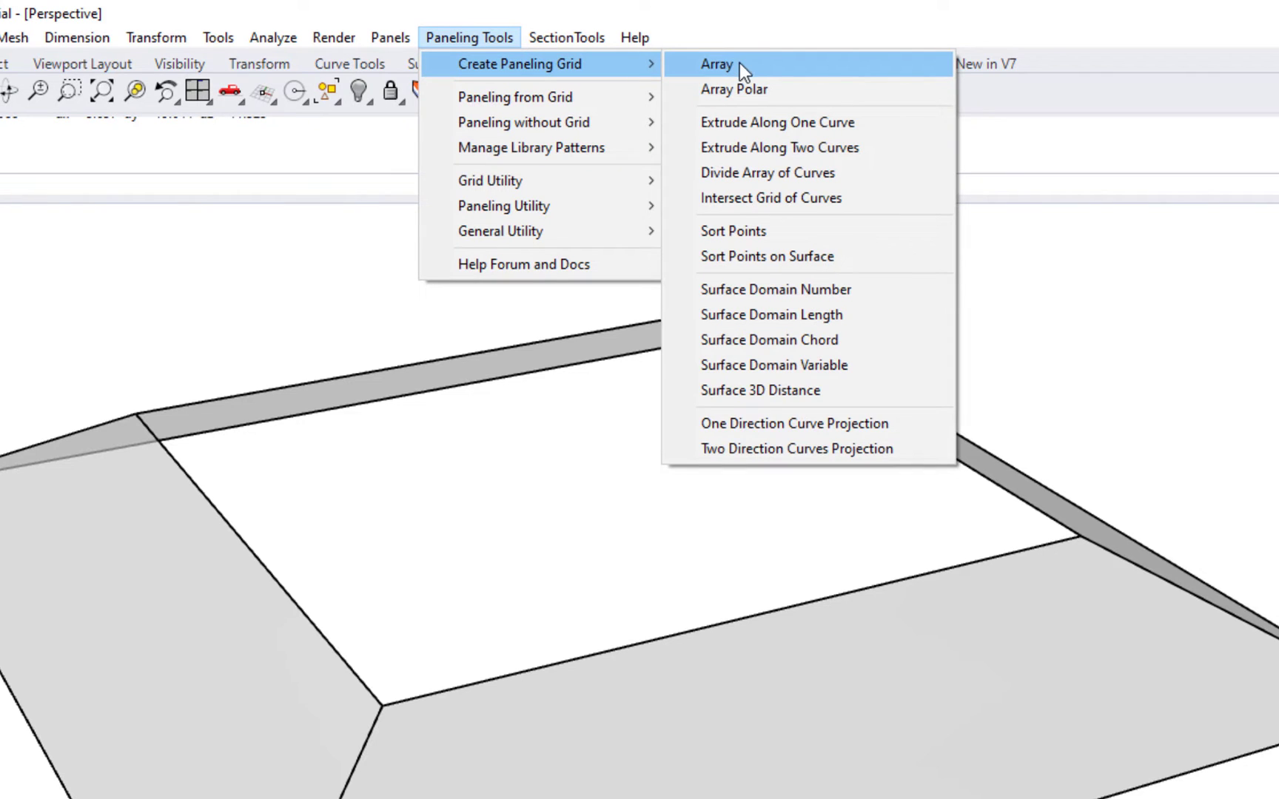
left_click(768, 63)
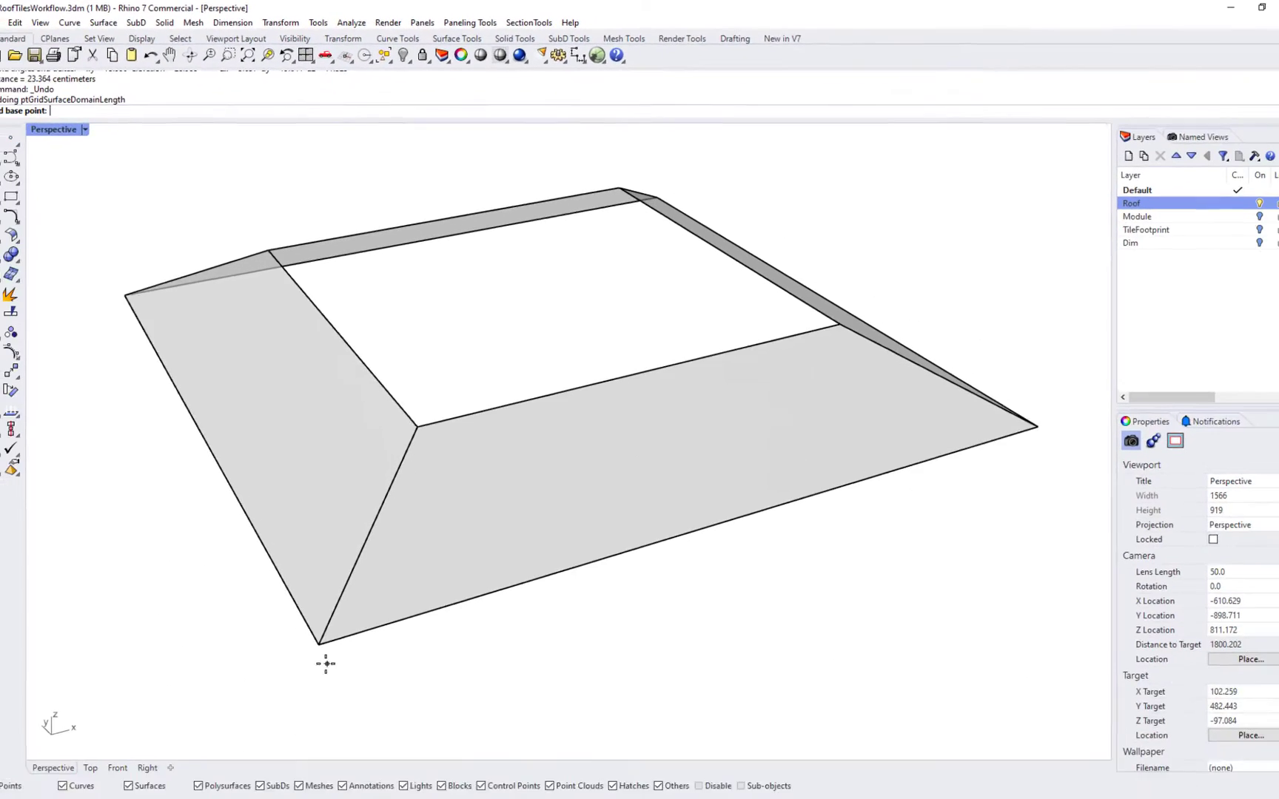
left_click(319, 644)
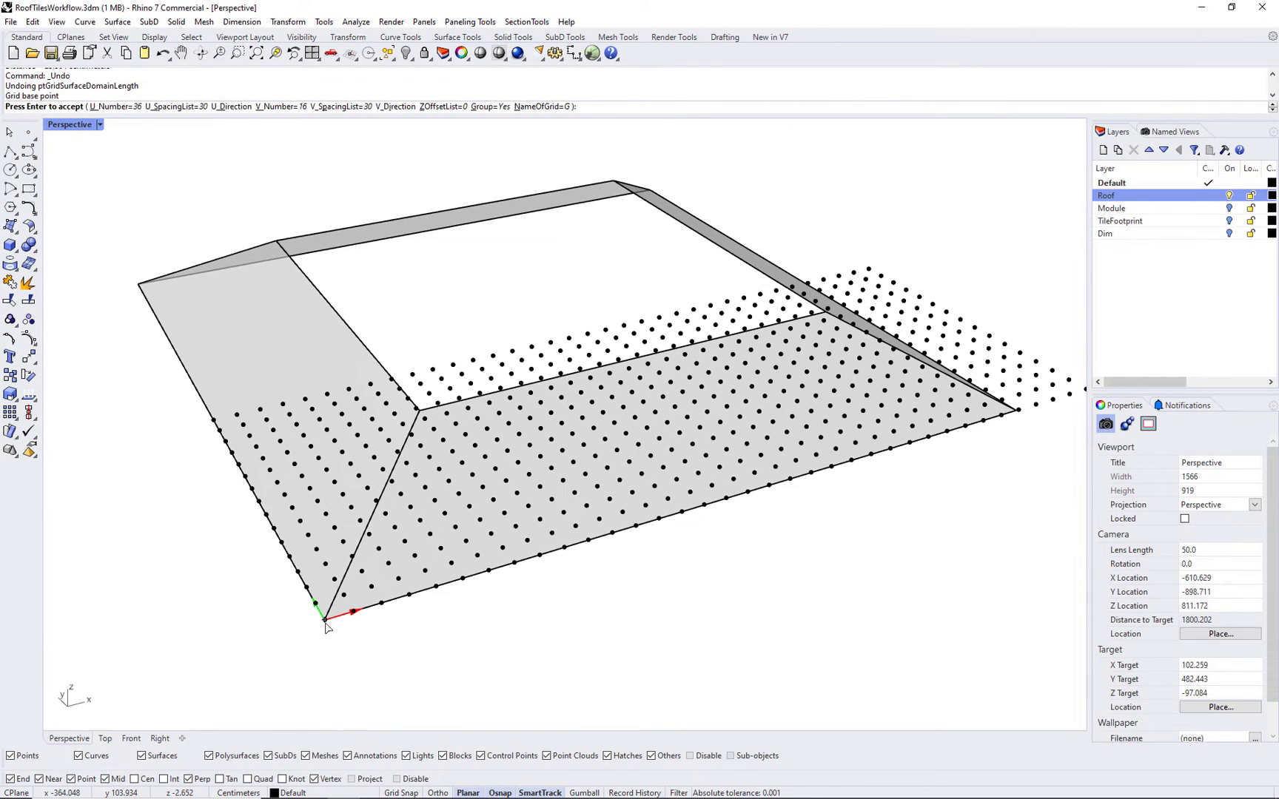
mouse_move(375, 654)
right_mouse_down()
mouse_move(417, 651)
mouse_move(448, 614)
mouse_move(386, 616)
mouse_move(379, 631)
mouse_move(394, 635)
right_mouse_up()
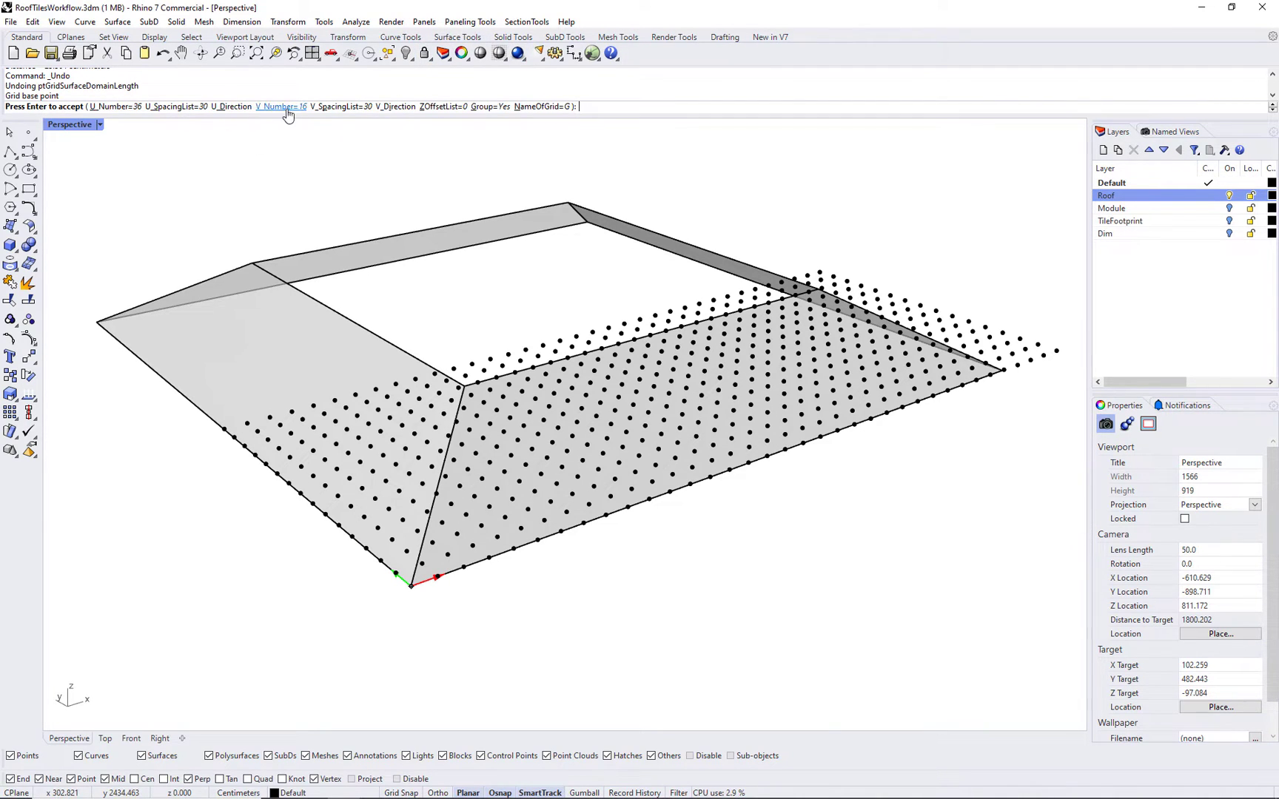
Step: Set the array grid's V direction up the front roof face's slope, from its lower edge to its upper edge
left_click(393, 108)
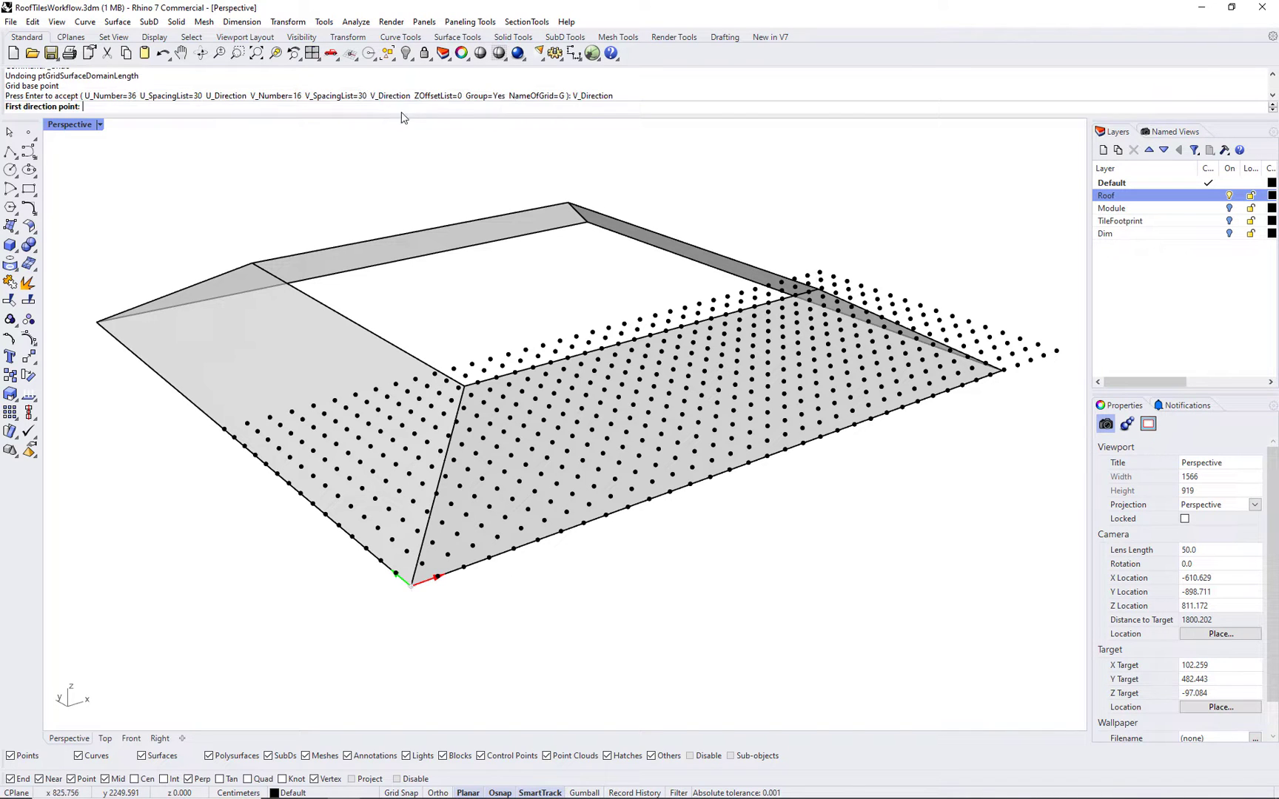
left_click(755, 458)
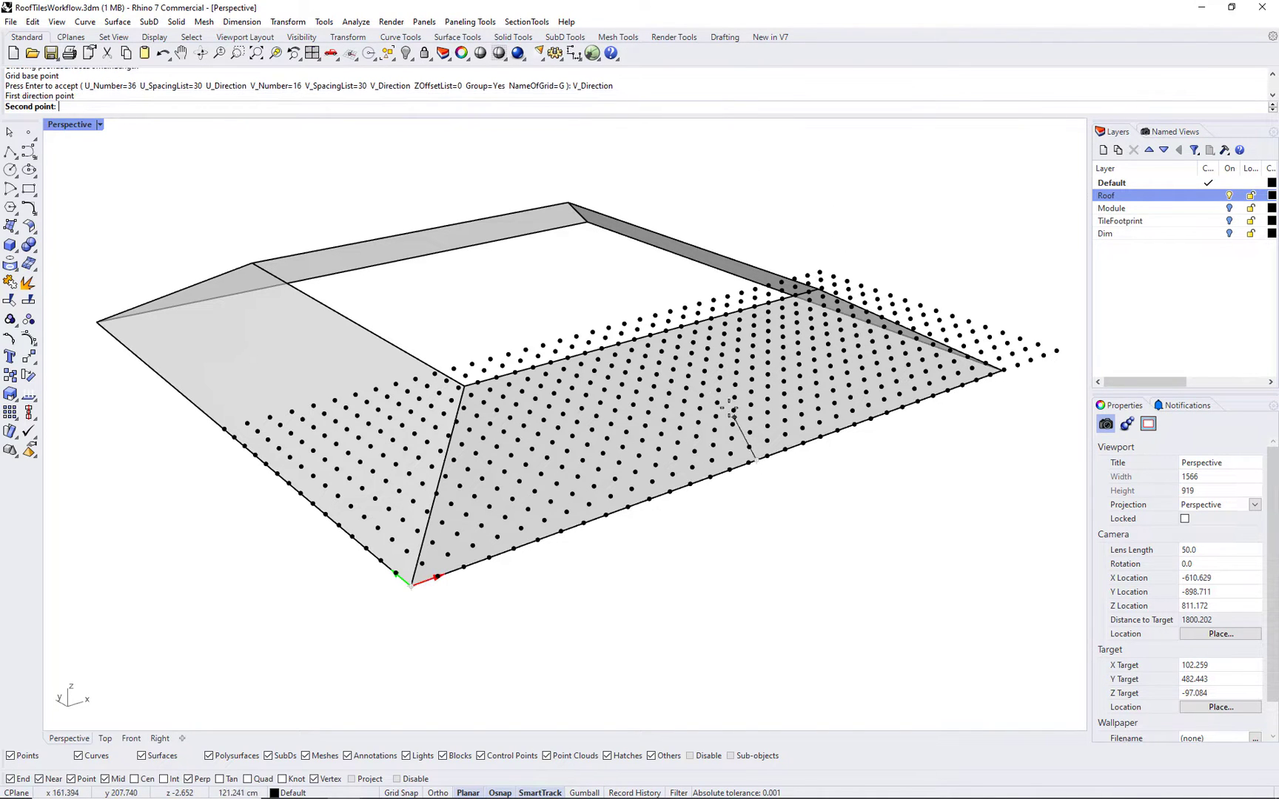
left_click(664, 342)
mouse_move(486, 628)
right_mouse_down()
mouse_move(523, 646)
mouse_move(590, 628)
mouse_move(628, 597)
mouse_move(463, 610)
mouse_move(491, 628)
right_mouse_up()
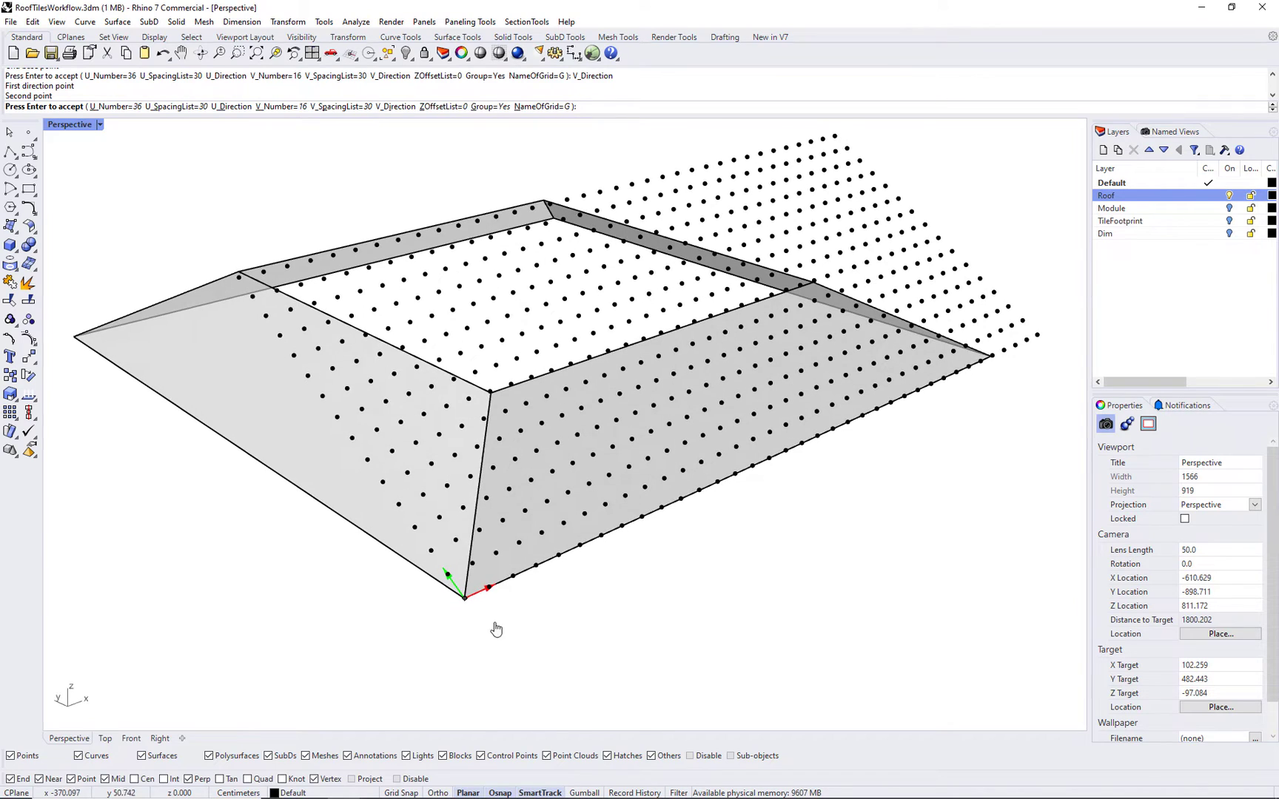
Step: Set the array grid's V number to 10, accept the grid and deselect its points
left_click(279, 108)
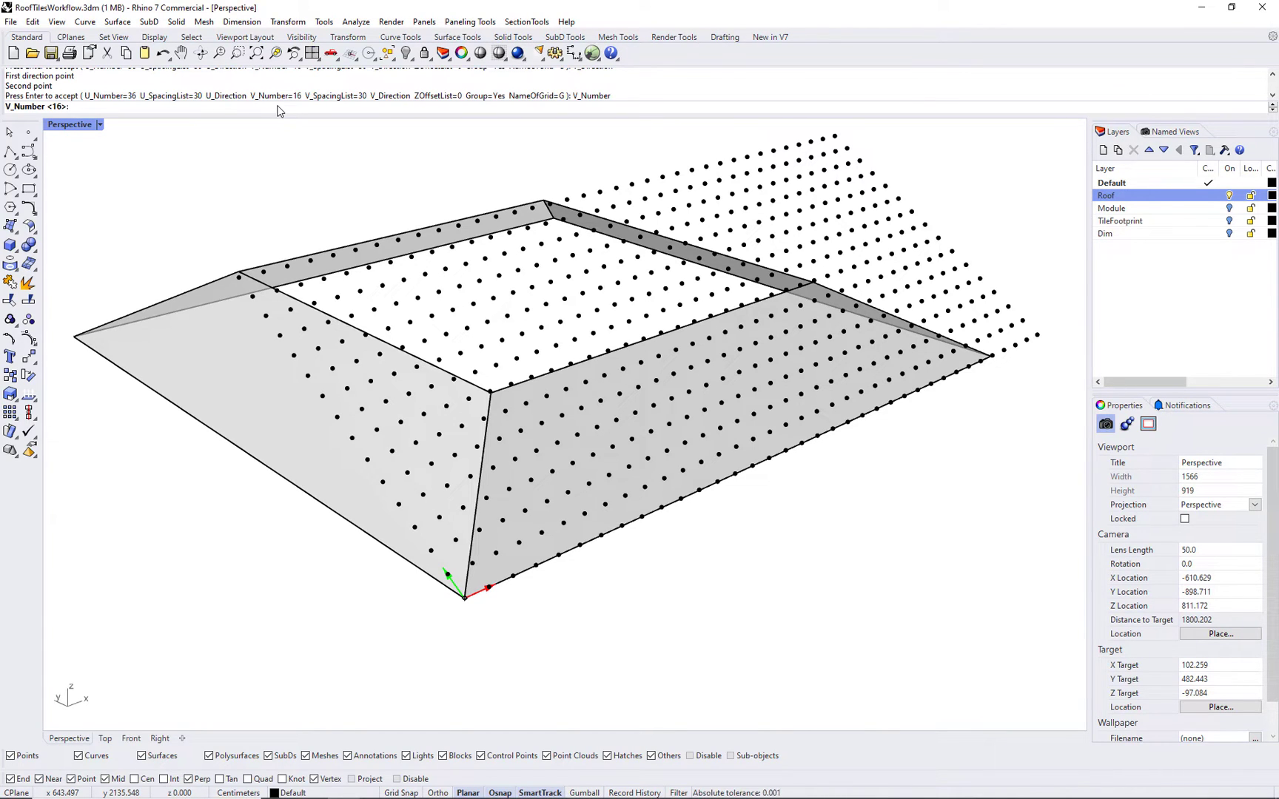
type("10")
key("Return")
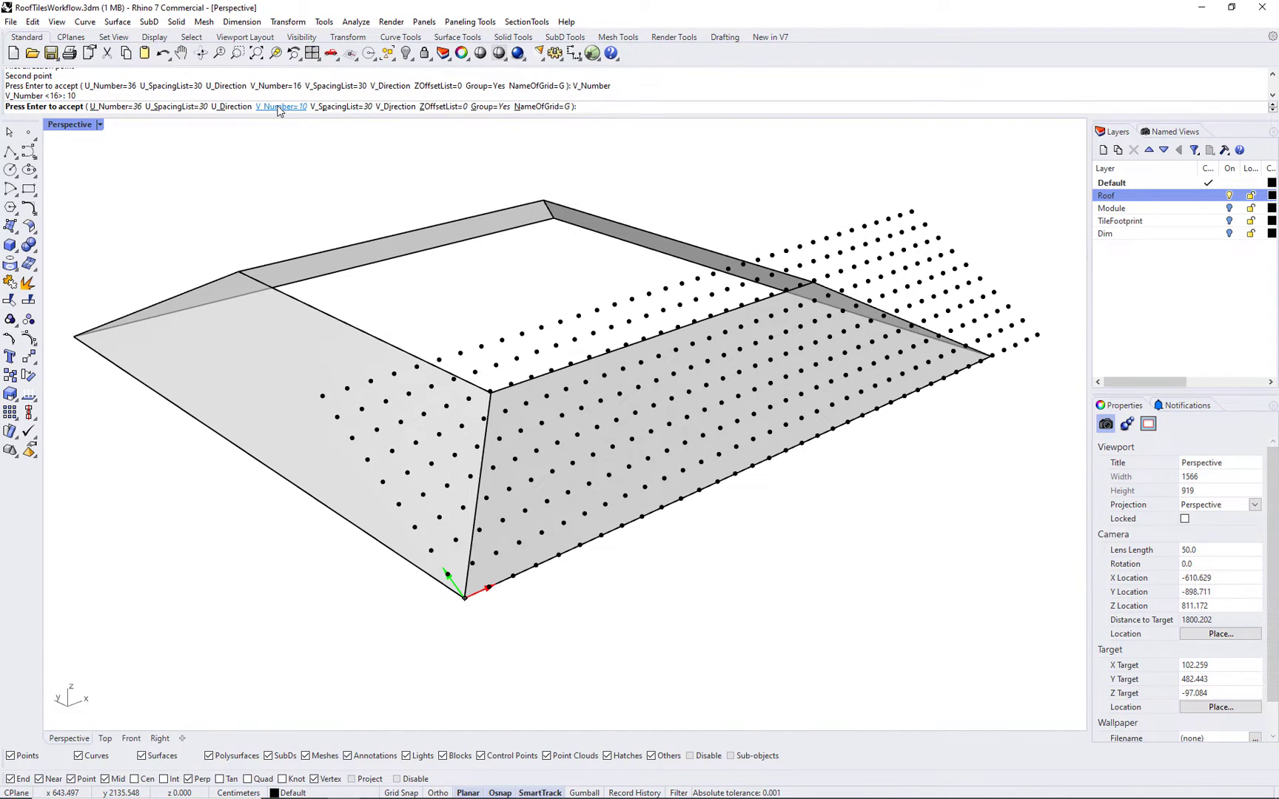
key("Return")
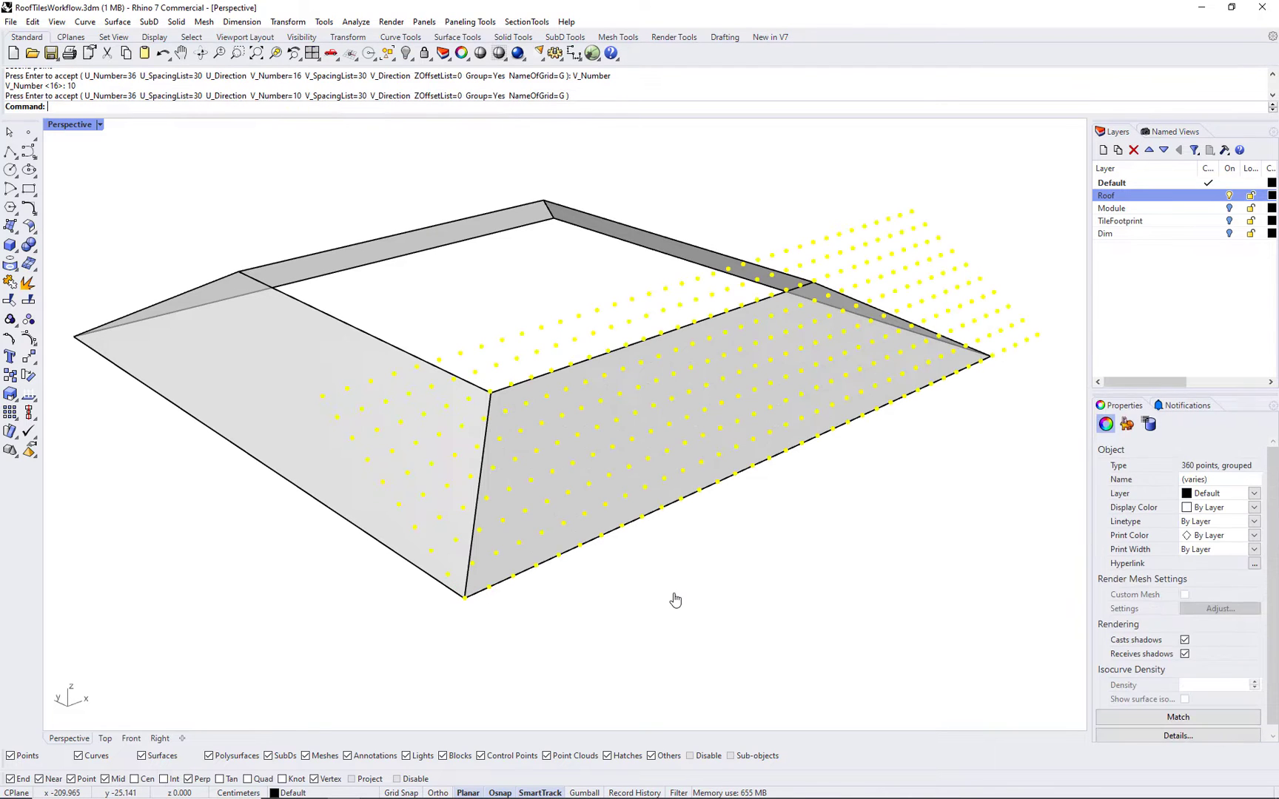
left_click(682, 595)
Step: Panel the array grid with Panel 2D Grid on the front roof face as base surface, using the Box pattern and PanelShape Pull
mouse_move(789, 569)
right_mouse_down()
mouse_move(755, 568)
mouse_move(848, 570)
mouse_move(788, 574)
right_mouse_up()
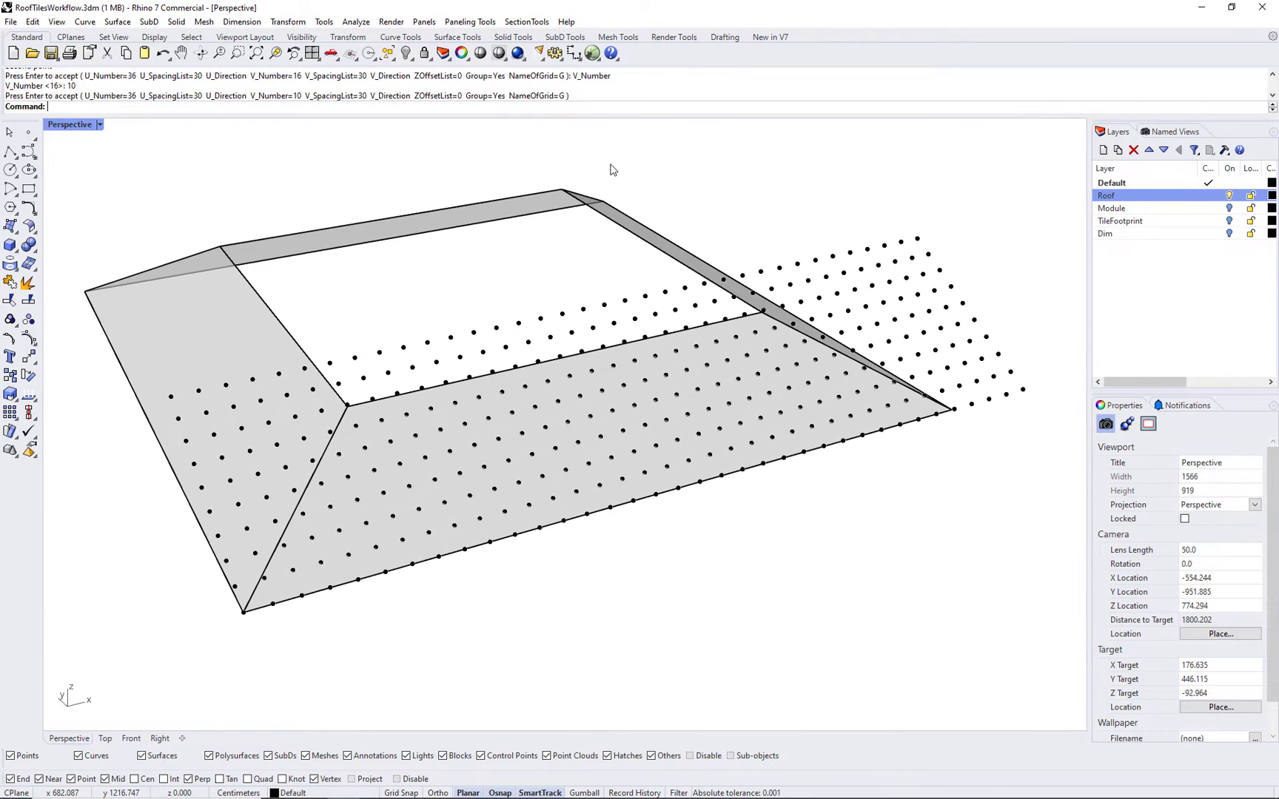
left_click(463, 23)
mouse_move(518, 59)
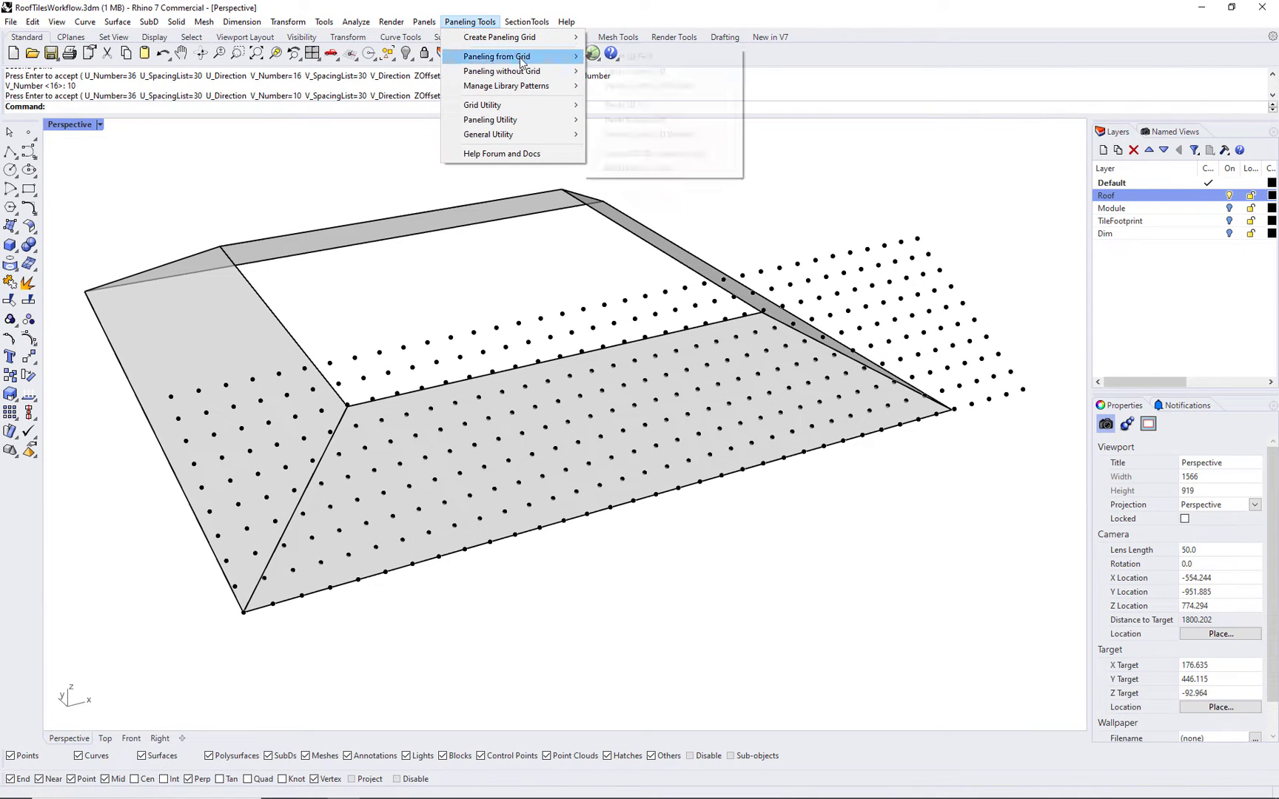
left_click(668, 57)
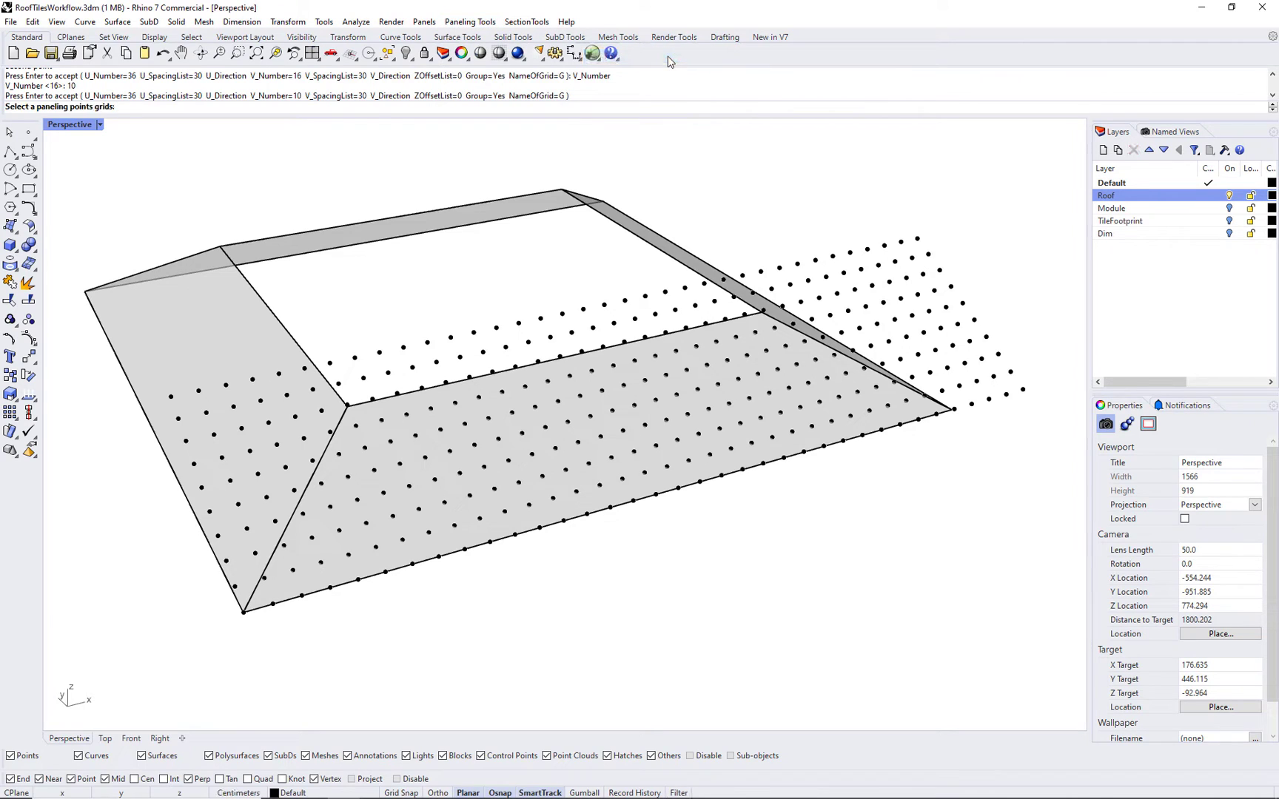
left_click(792, 288)
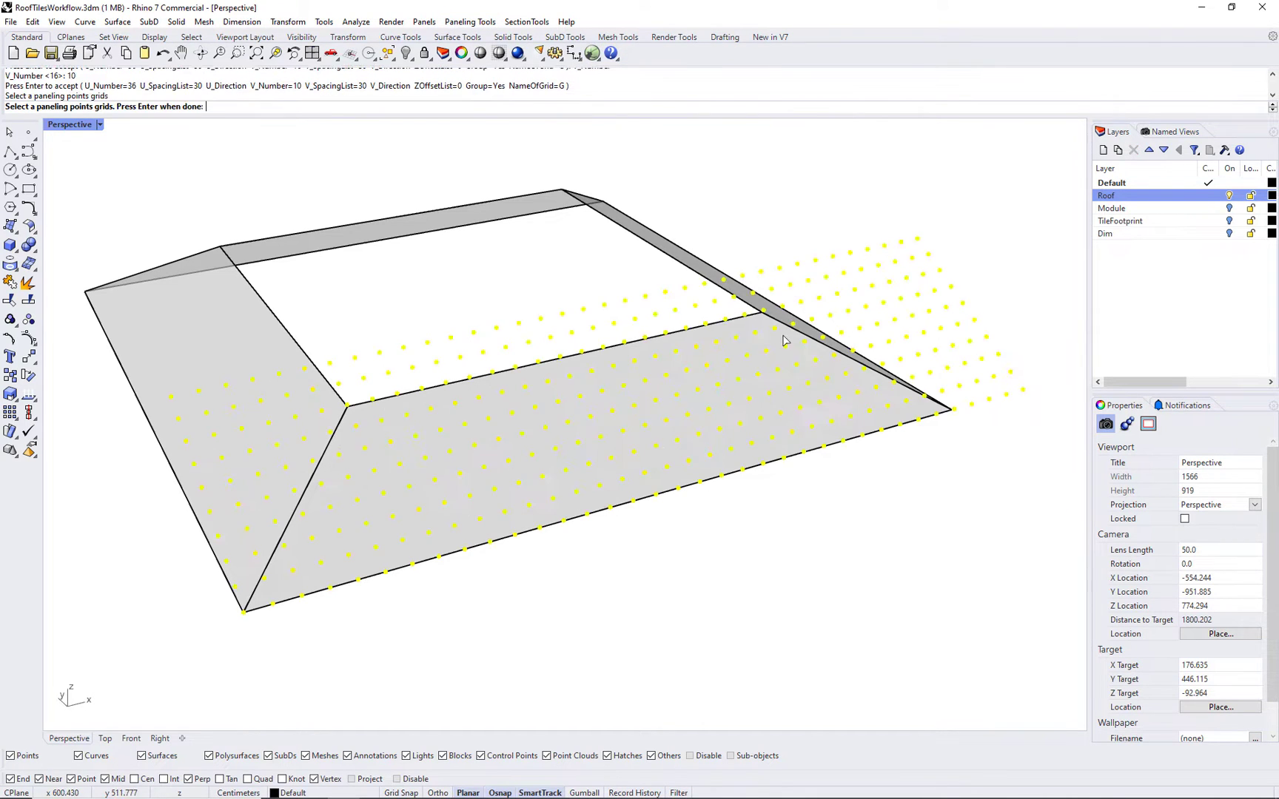
key("Return")
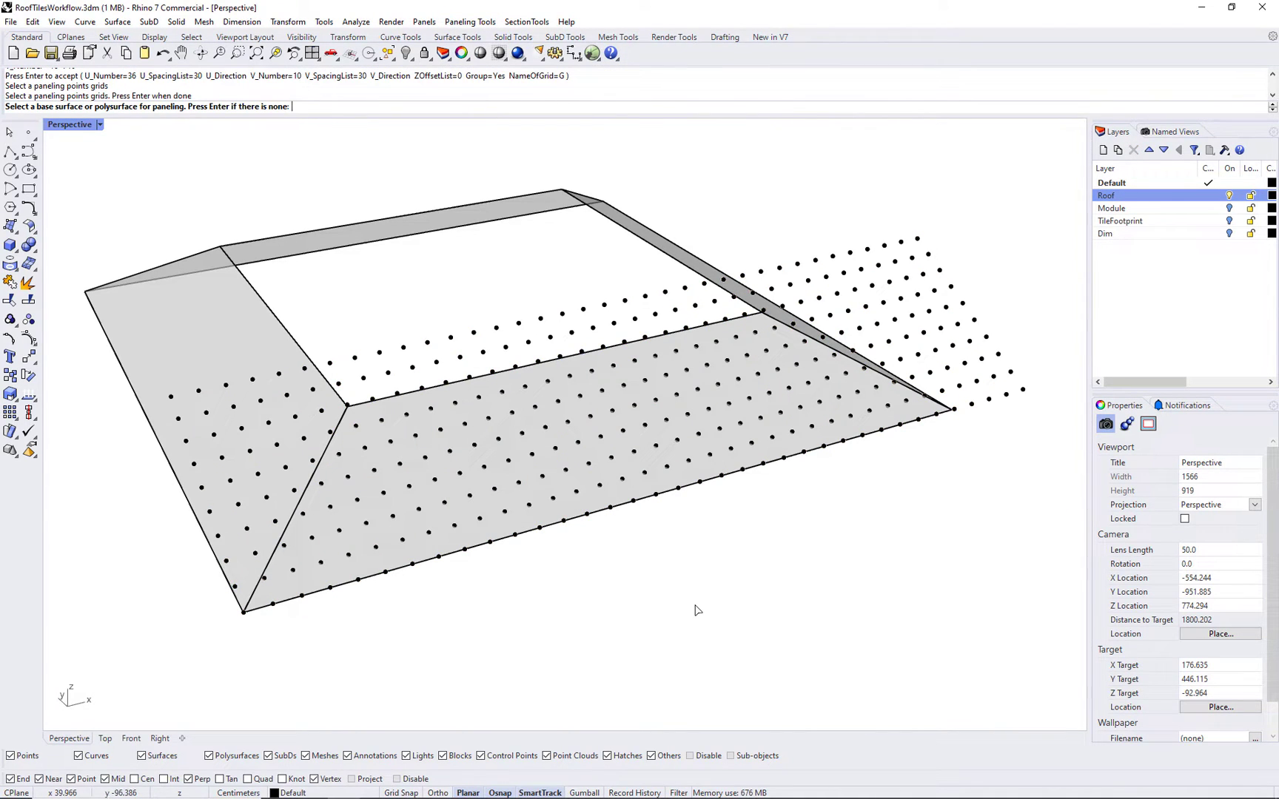
left_click(510, 501)
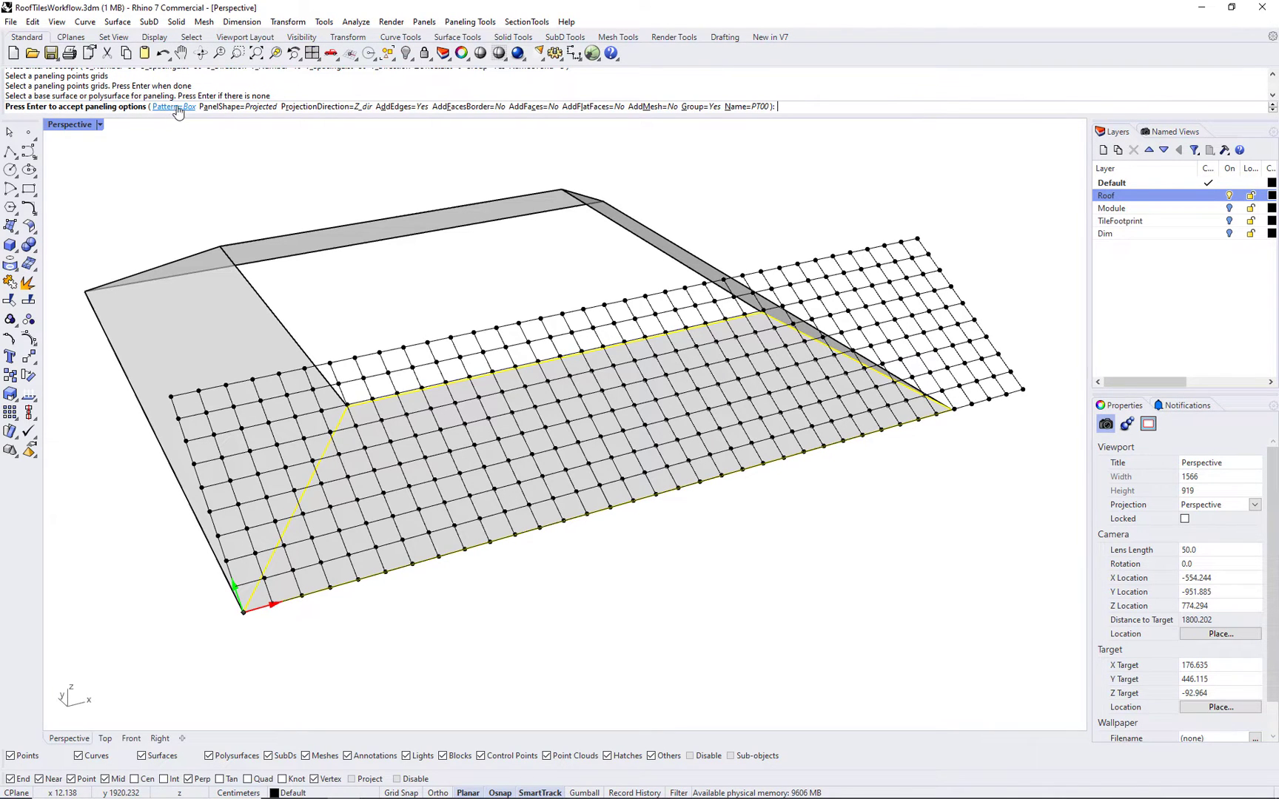
left_click(219, 108)
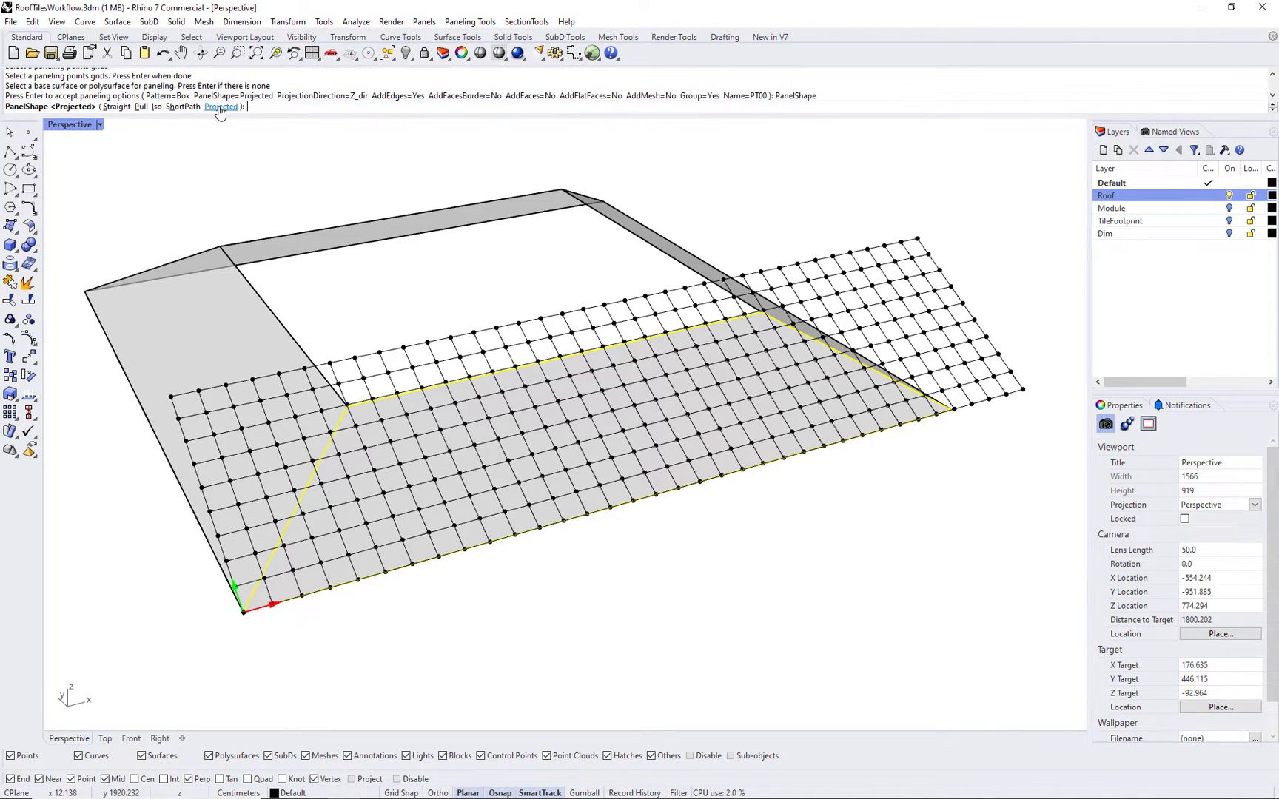
left_click(141, 107)
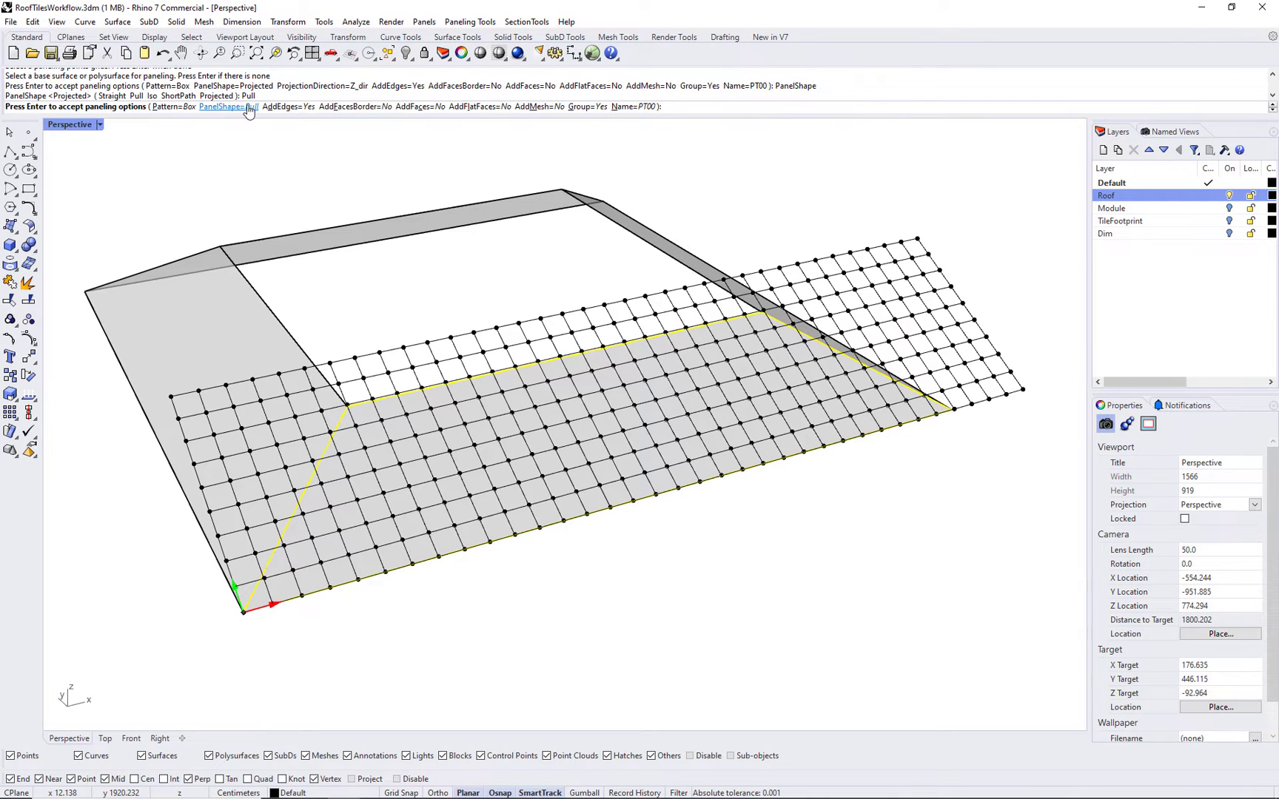
key("Return")
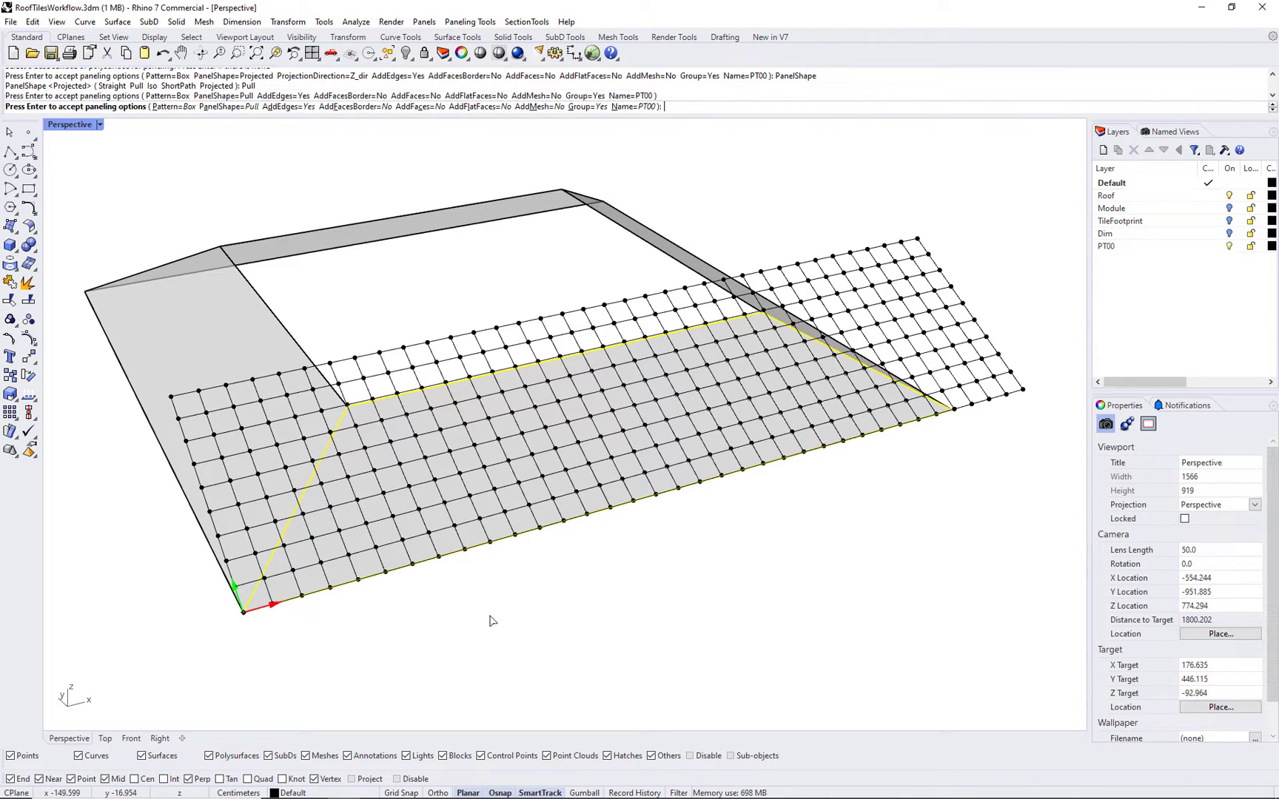
Step: Hide the grid points to inspect the panel edges along the front roof face's sloped side, and undo the last hide
left_click(401, 347)
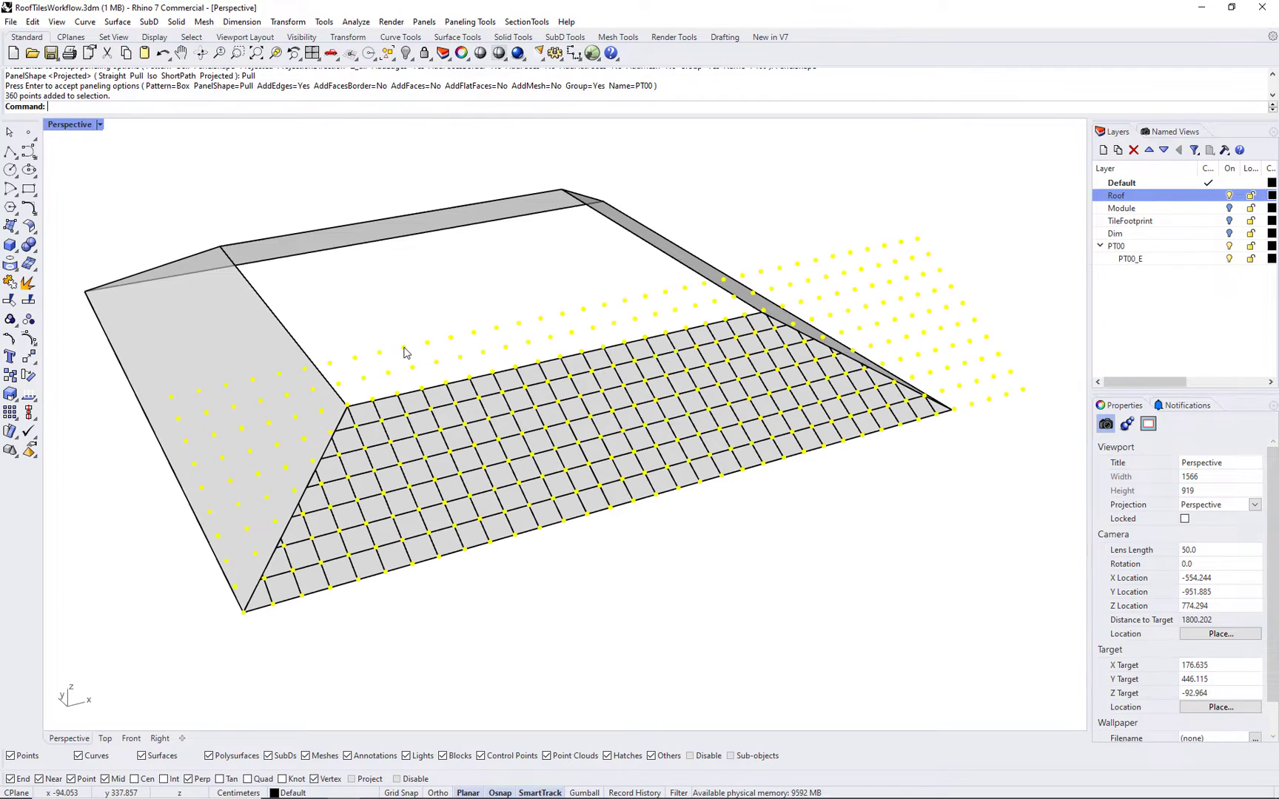
key("Return")
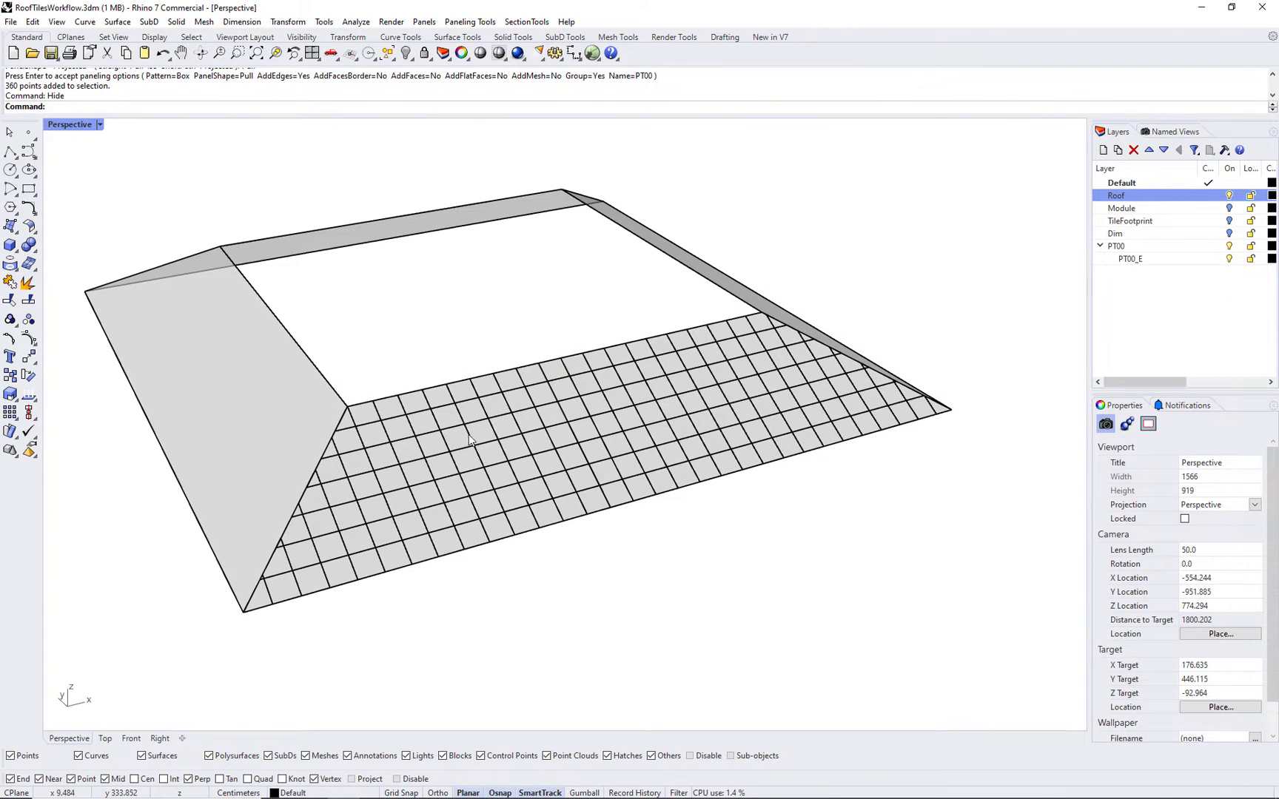
scroll(355, 520, "up", 6)
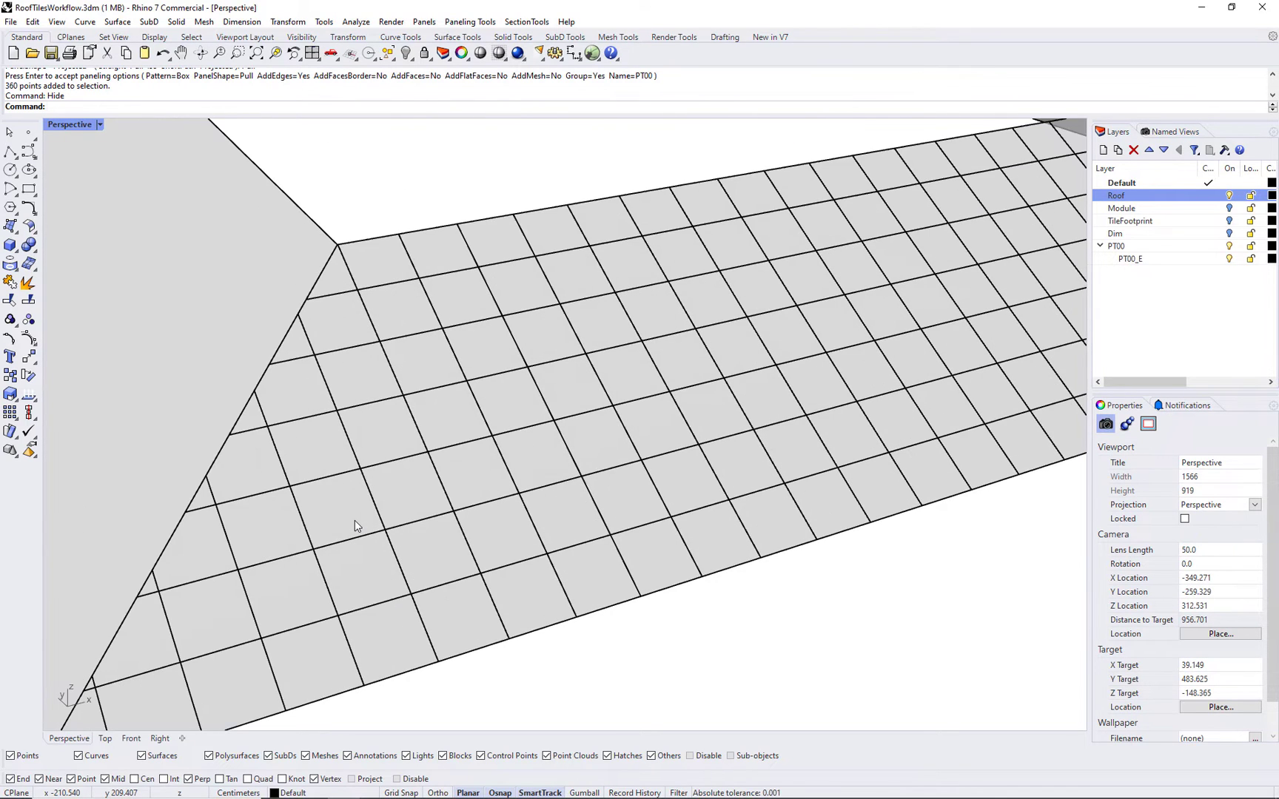
scroll(354, 521, "down", 5)
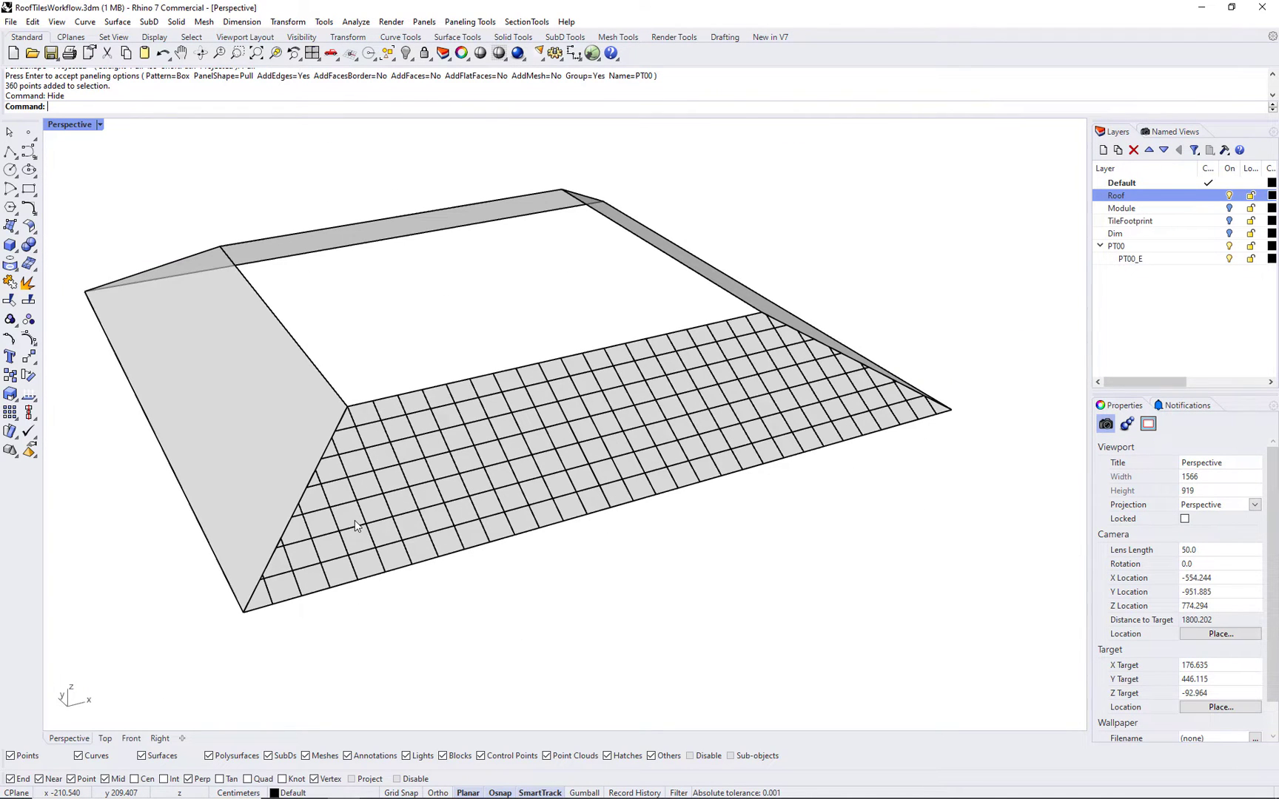
right_click_drag(759, 568, 786, 575)
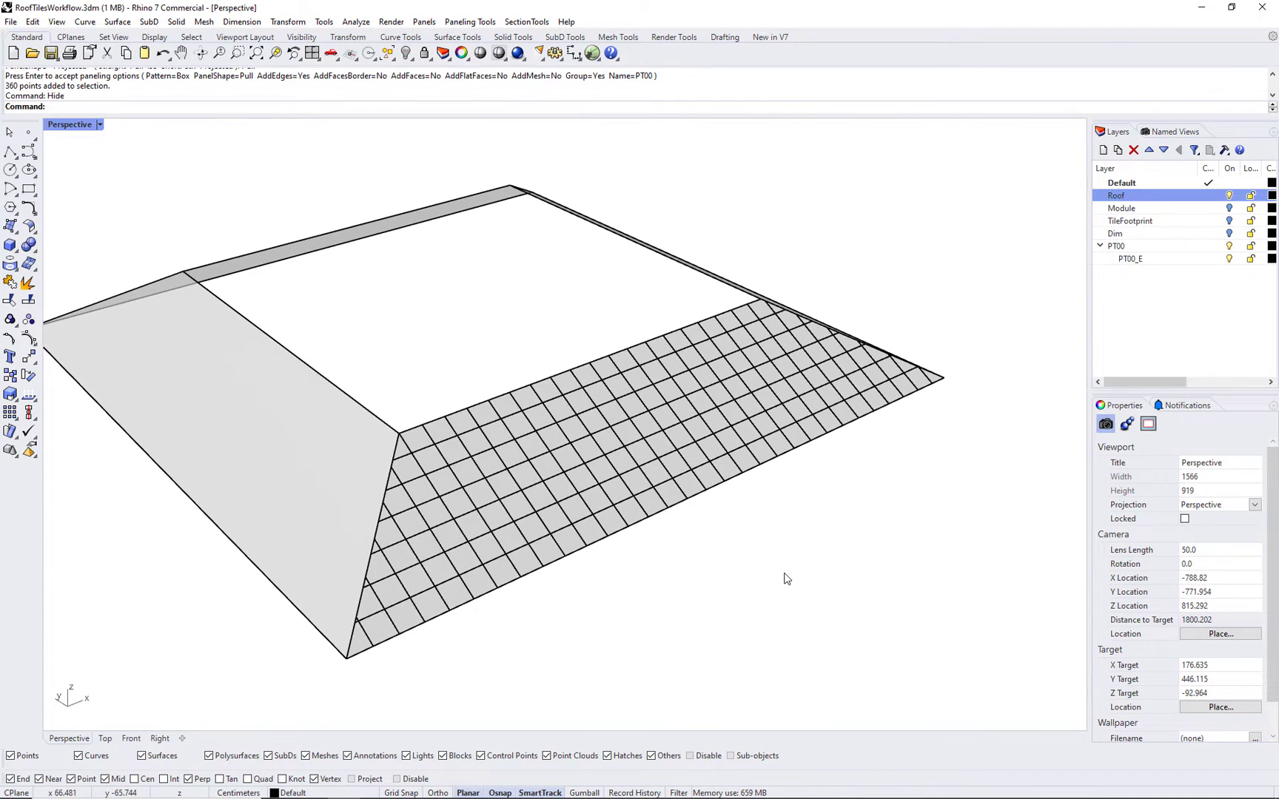
key("ctrl+z")
Step: Extrude the panel edge curves on the front roof face by 5 cm with ExtrudeCrv and Solid set to Yes
type("ExtrudeCrv")
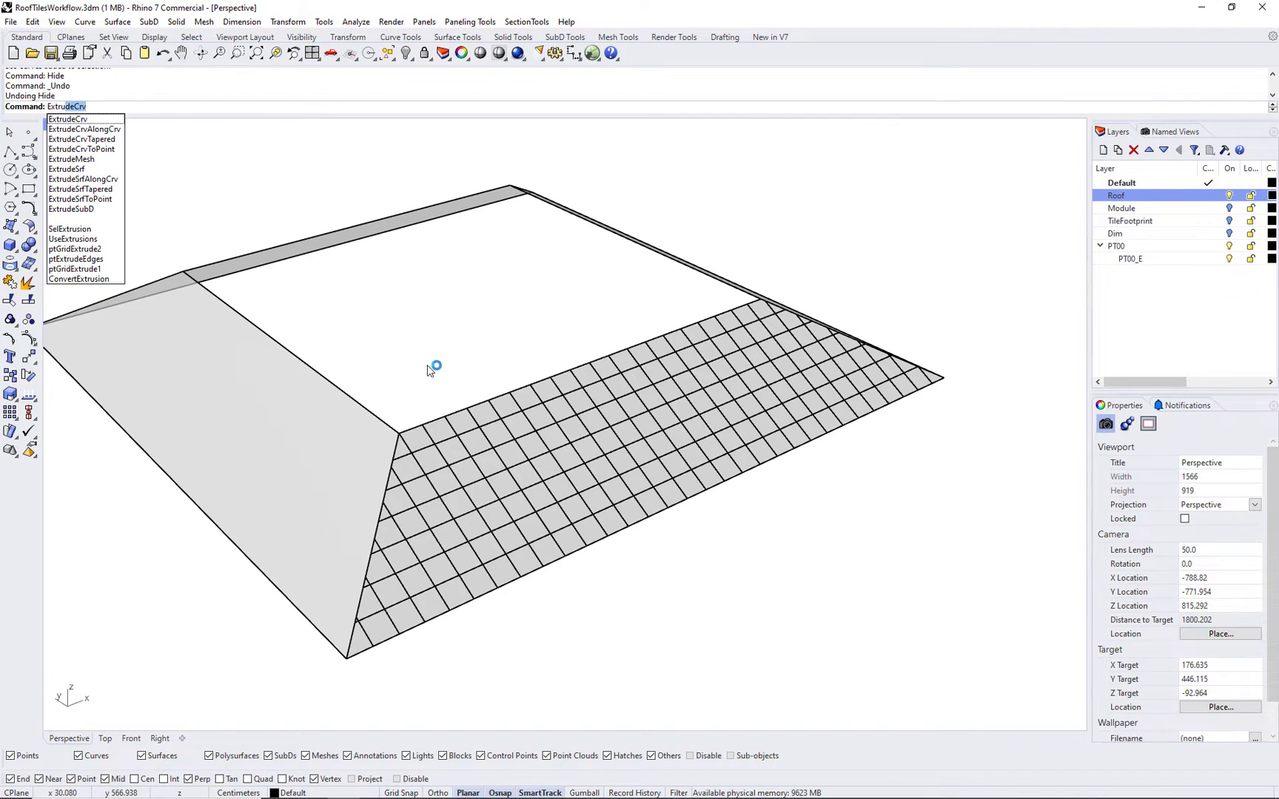
key("Return")
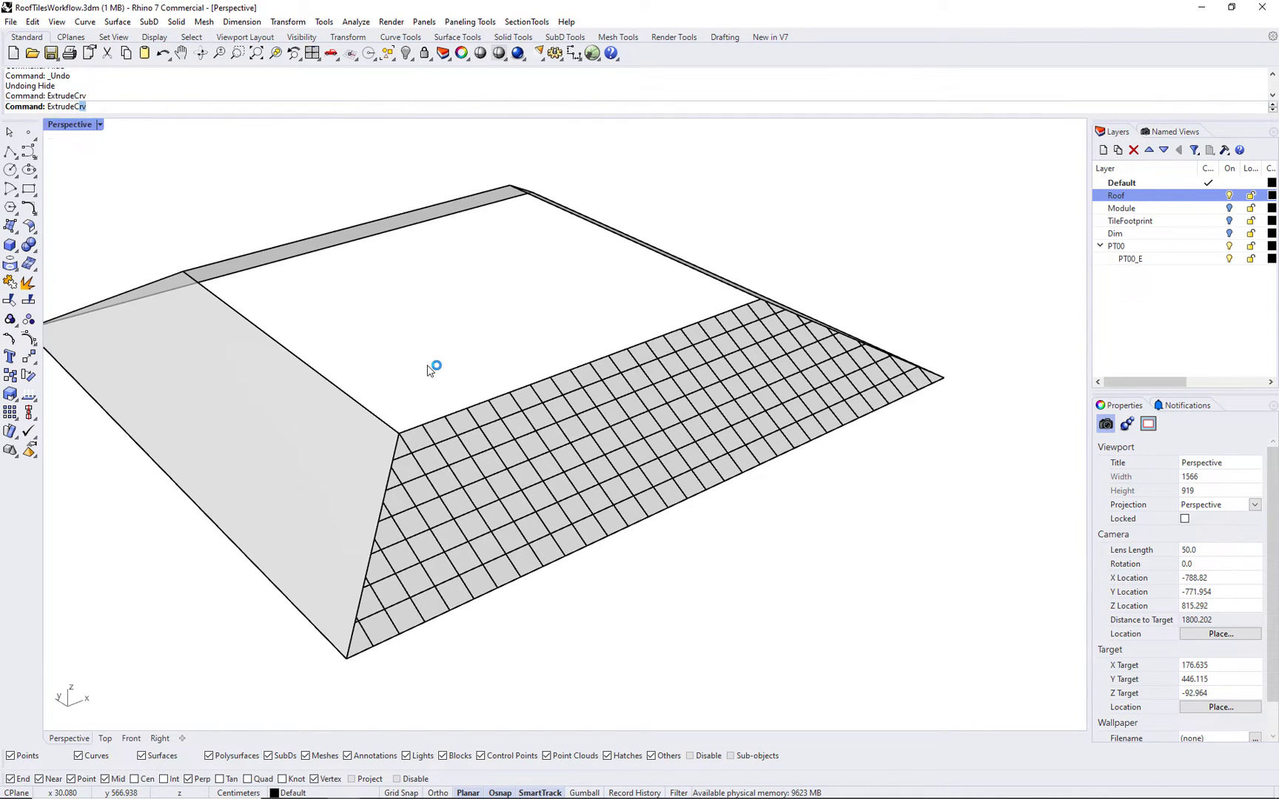
left_click(523, 495)
key("Return")
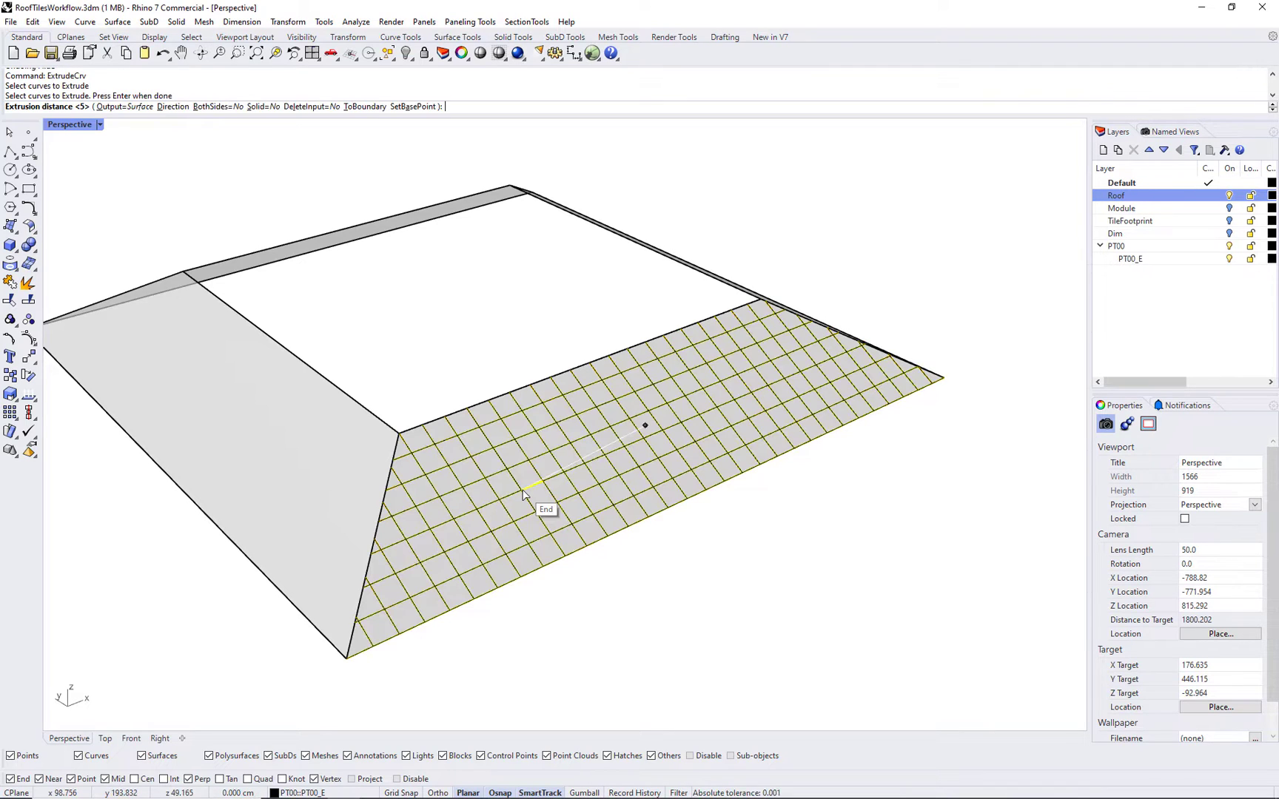
type("s")
key("Return")
key("Return")
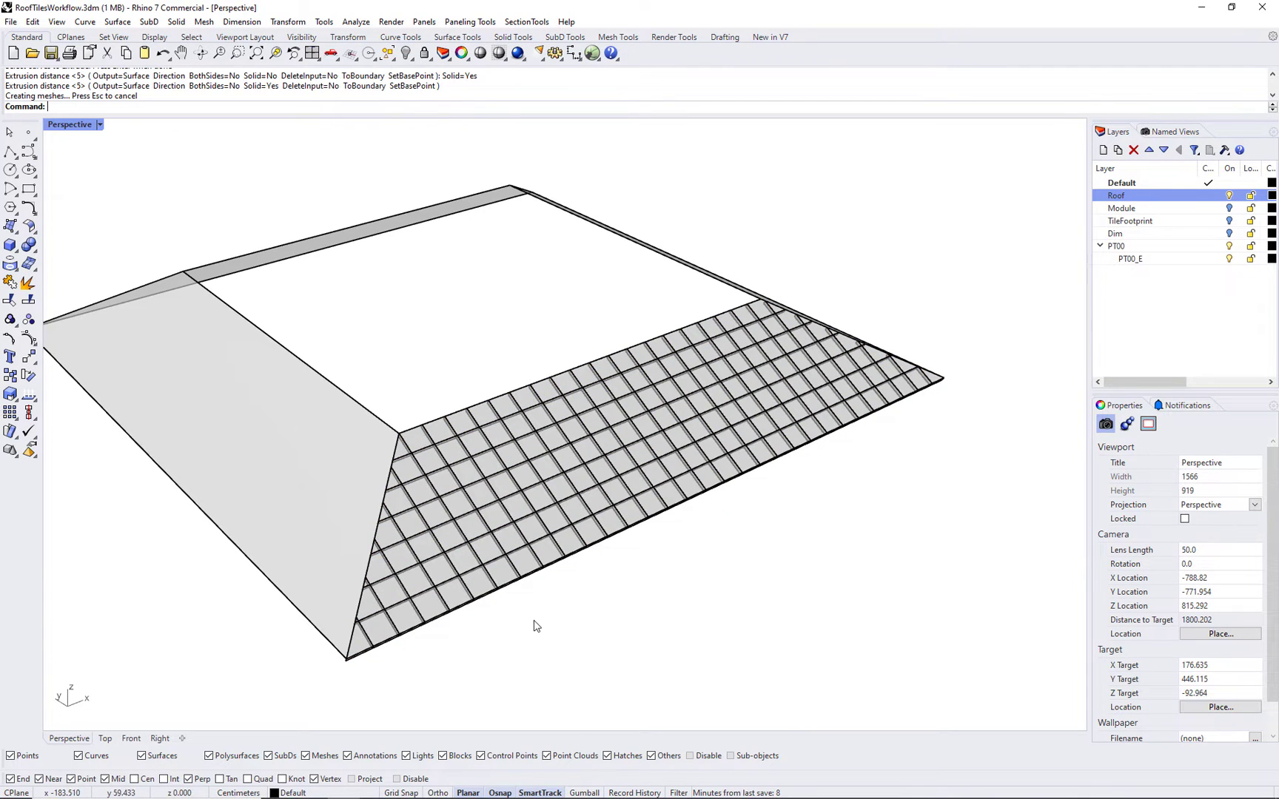
Step: Hide the front roof face and view the extruded edge framework in Rendered display mode
scroll(488, 577, "up", 6)
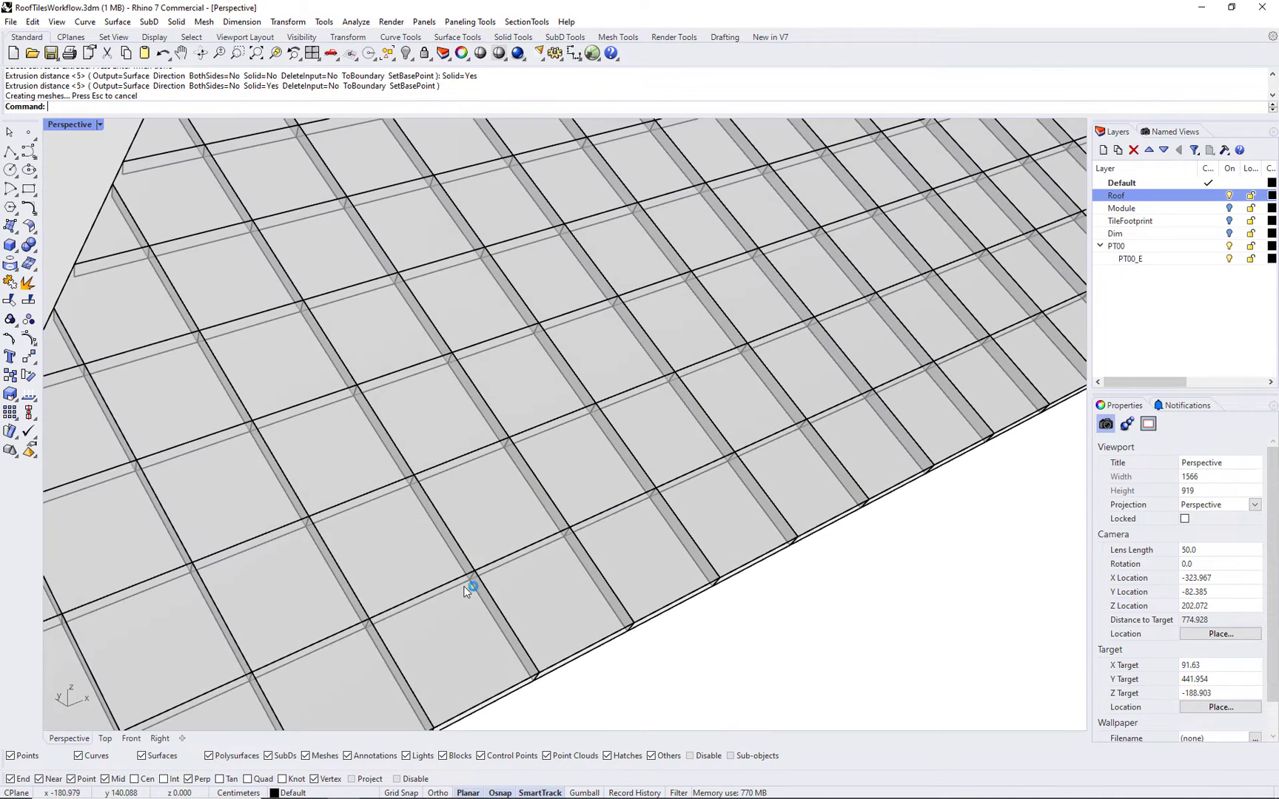
mouse_move(465, 586)
right_mouse_down()
mouse_move(486, 560)
mouse_move(466, 568)
mouse_move(486, 574)
right_mouse_up()
left_click(539, 495)
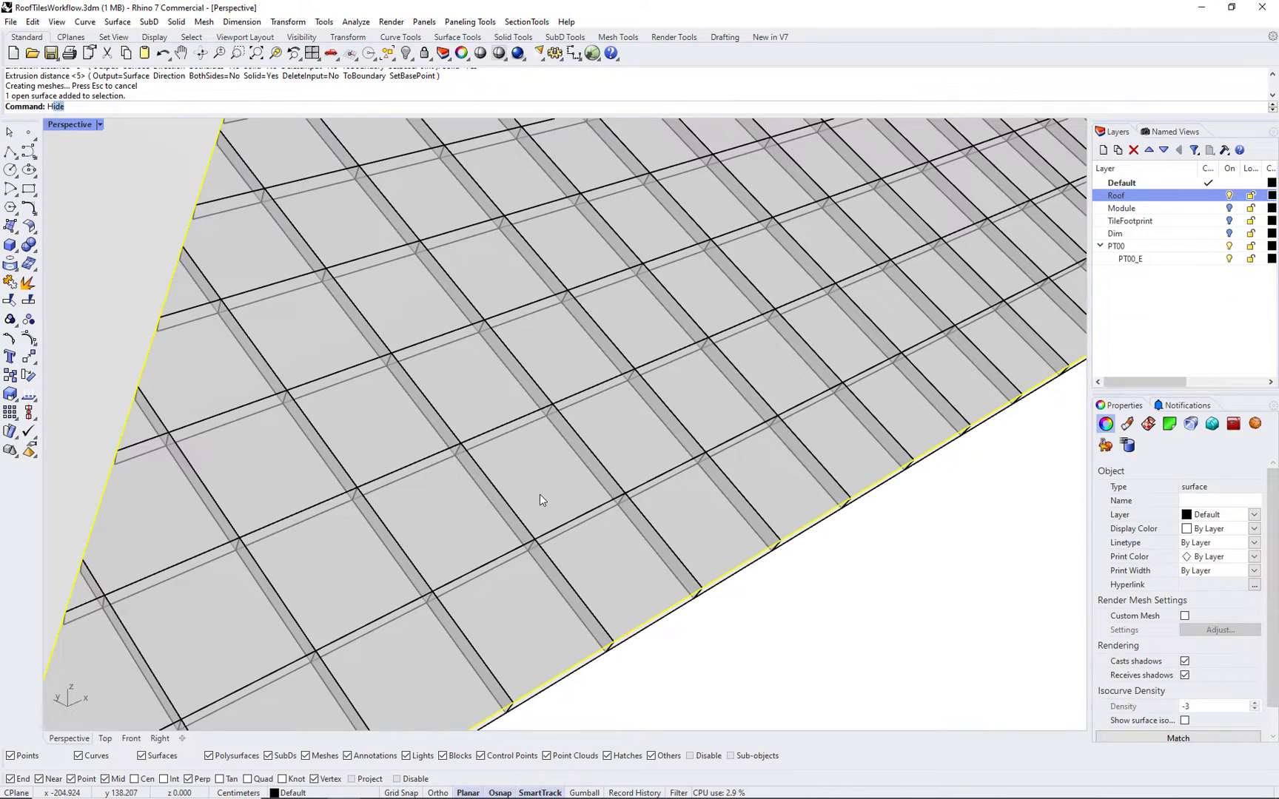
key("Return")
key("ctrl+alt+r")
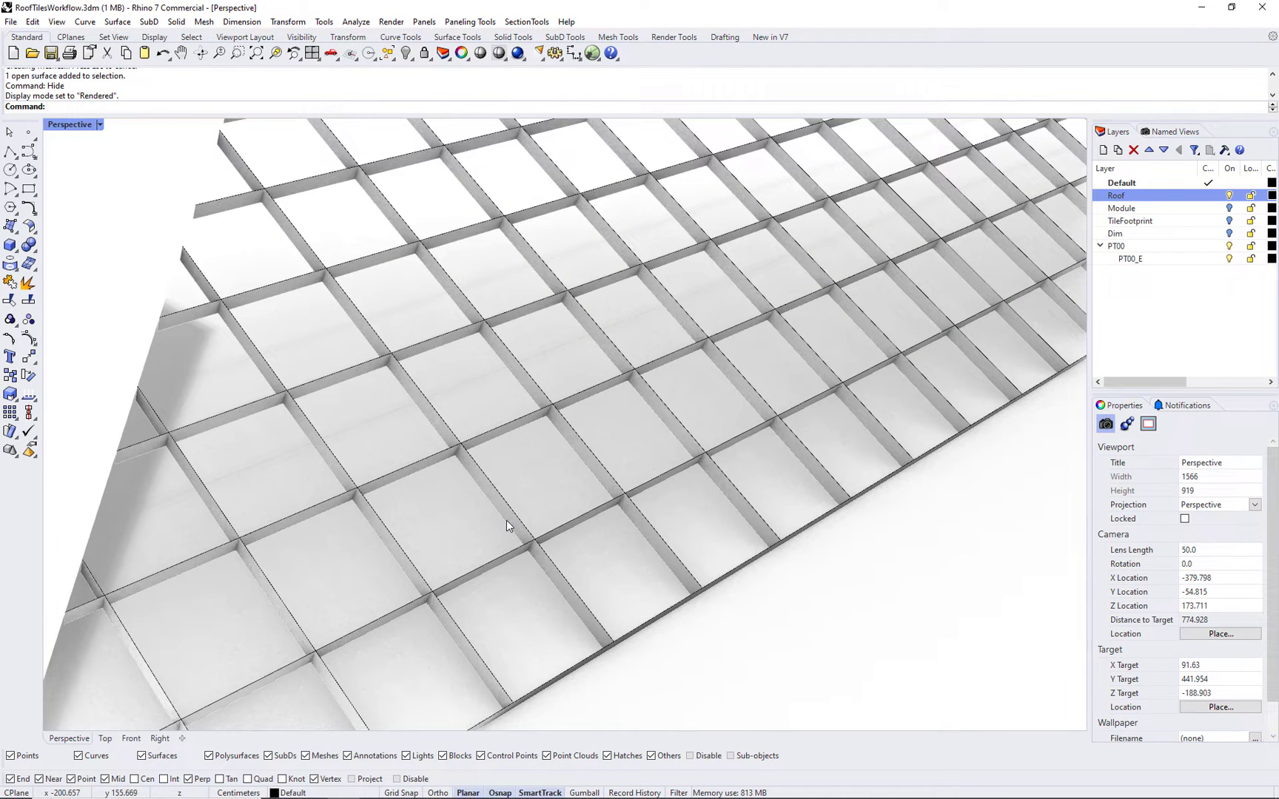
scroll(525, 509, "down", 5)
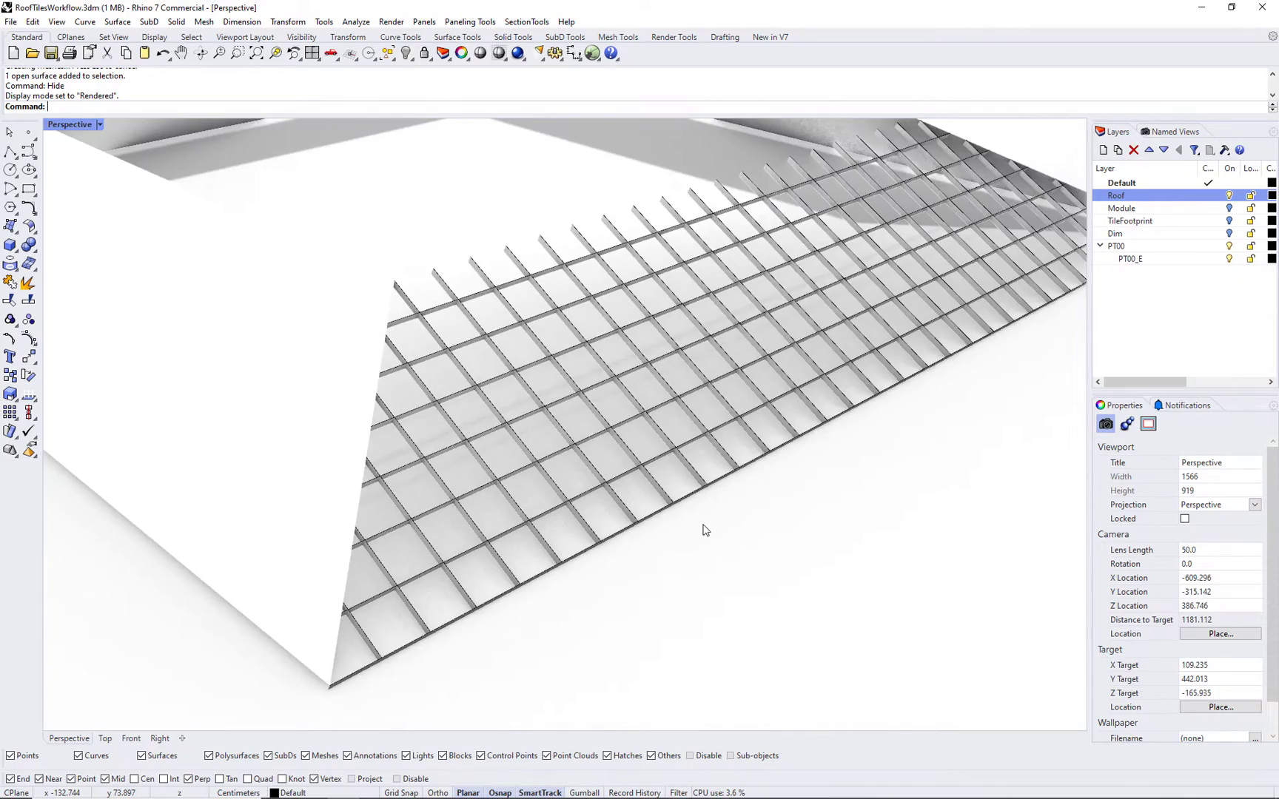
right_click_drag(694, 525, 743, 576)
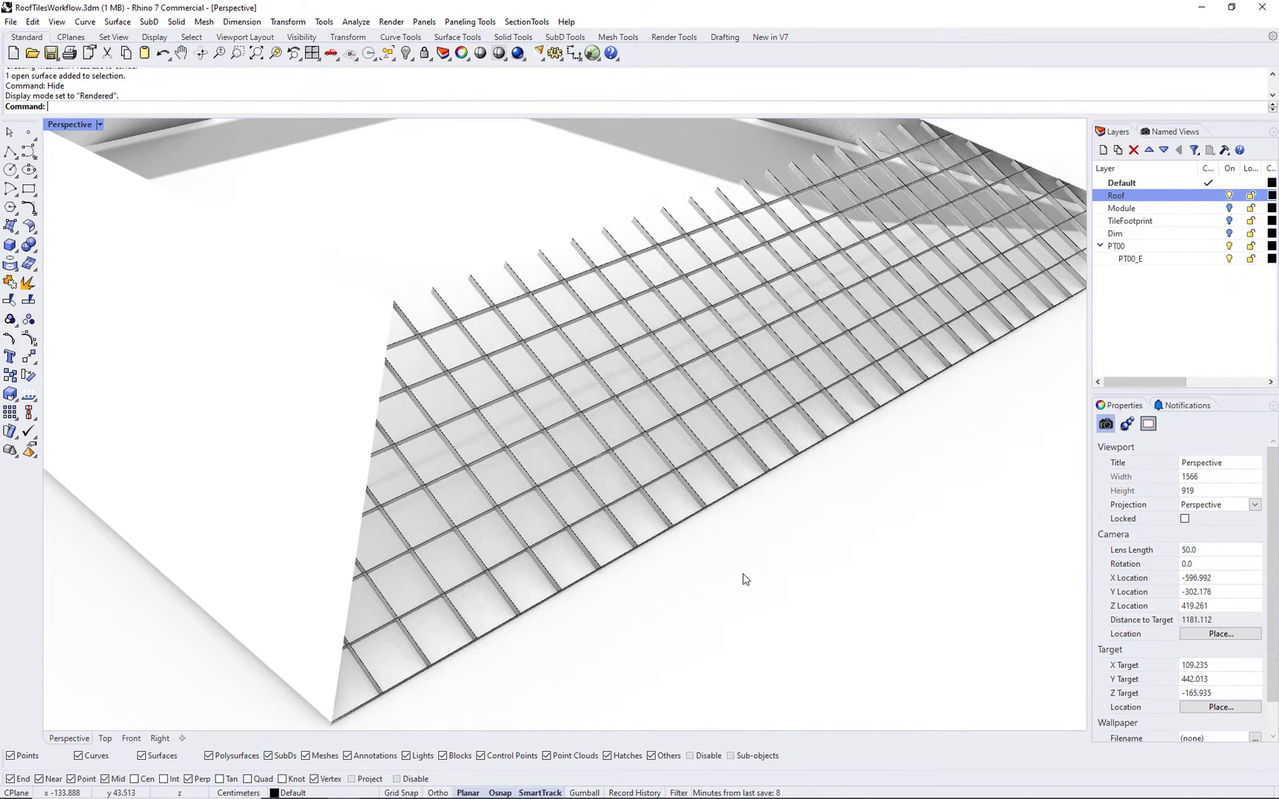
Step: Return to Ghosted display and undo the hides, the edge extrusion and the edge paneling back to the bare point grid
key("ctrl+alt+g")
key("ctrl+z")
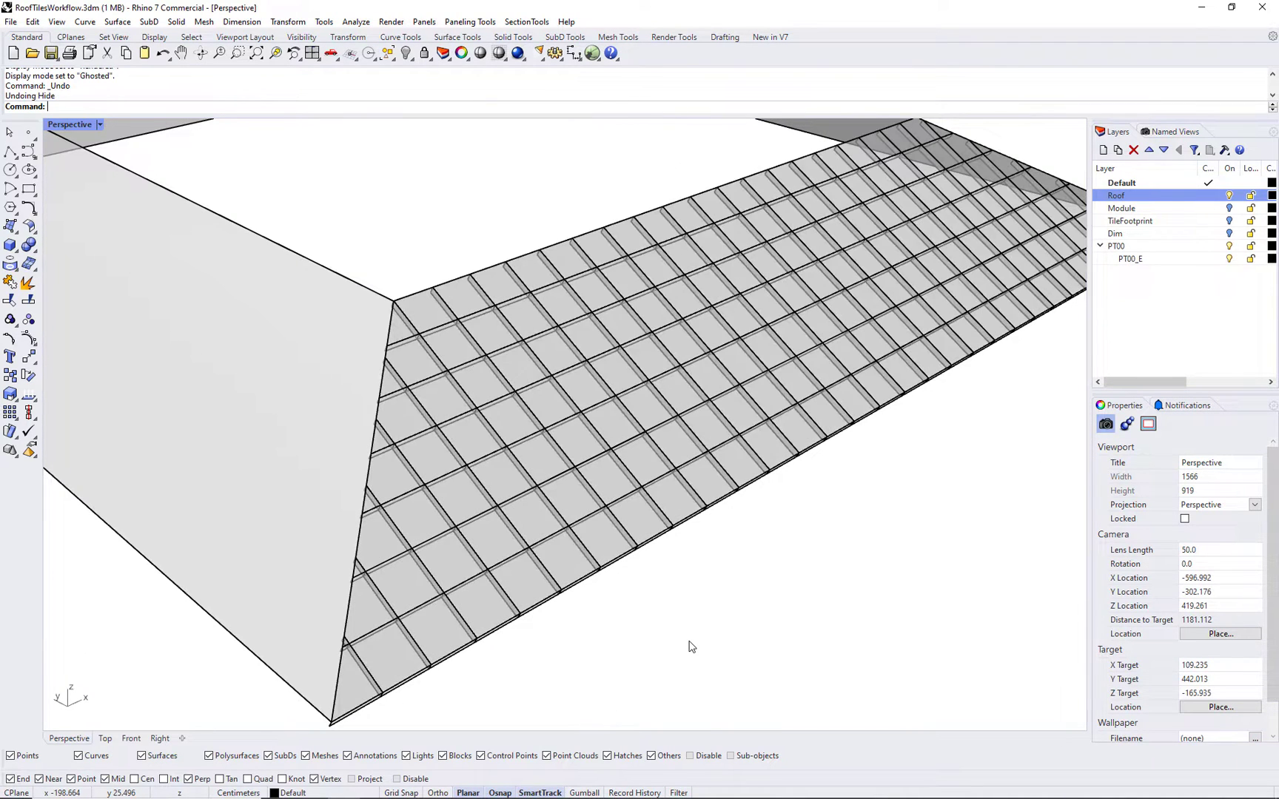
key("ctrl+z")
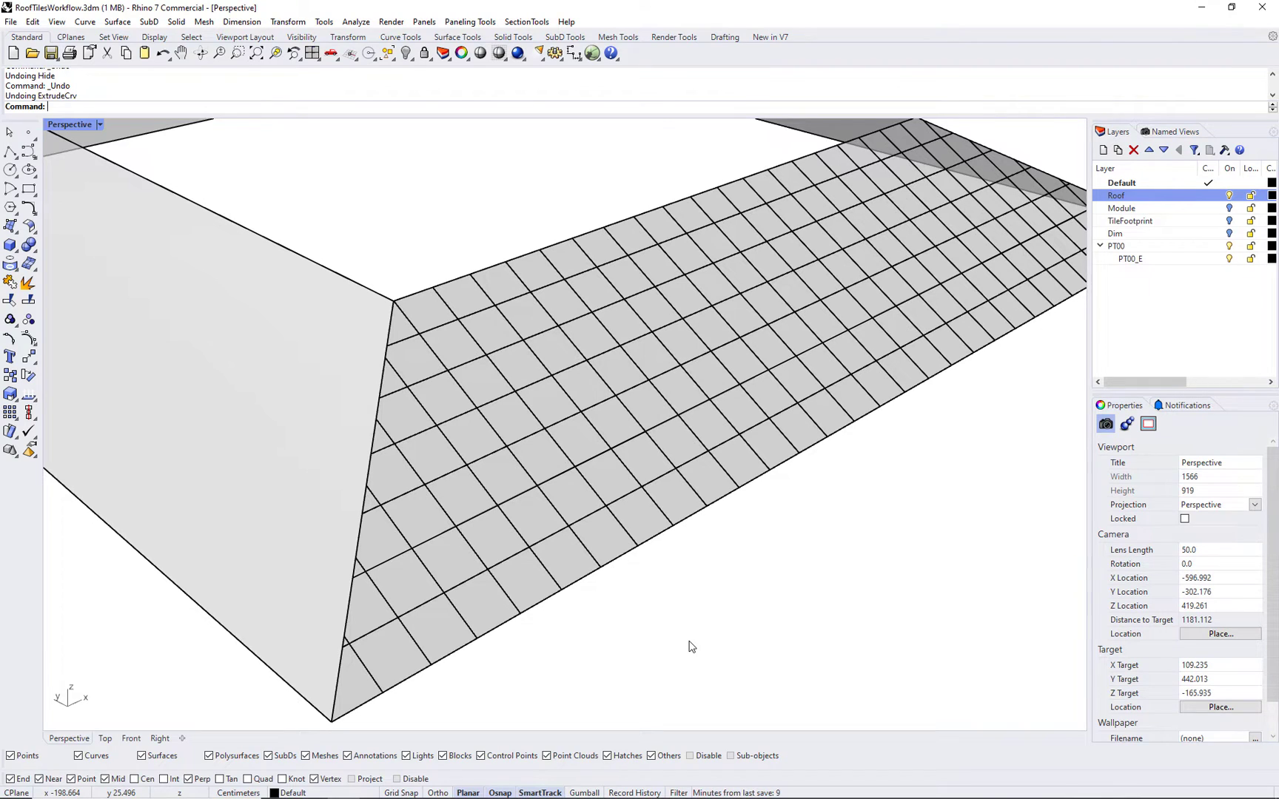
key("ctrl+z")
key("ctrl+z")
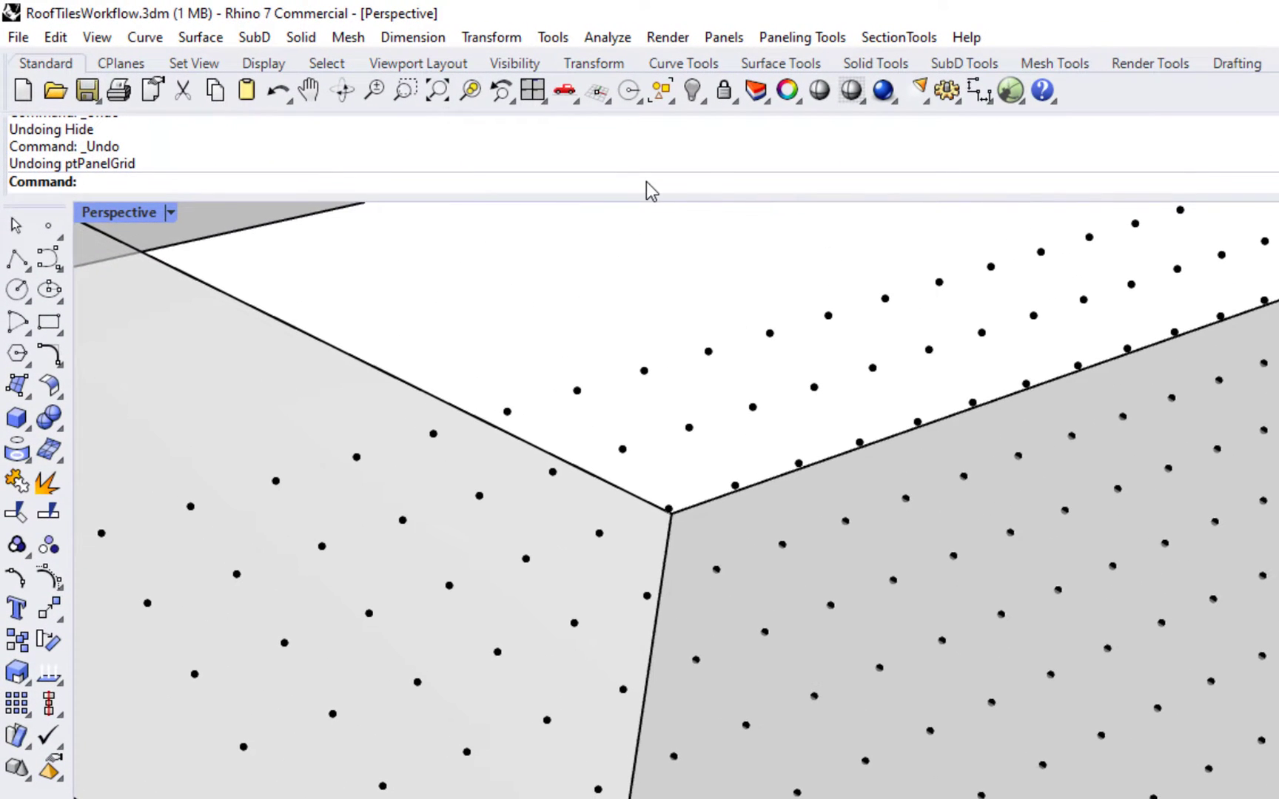
Step: Panel the array grid with Panel 2D Grid on the front roof face, with AddEdges set to No and AddFaces to Yes
left_click(822, 44)
mouse_move(830, 65)
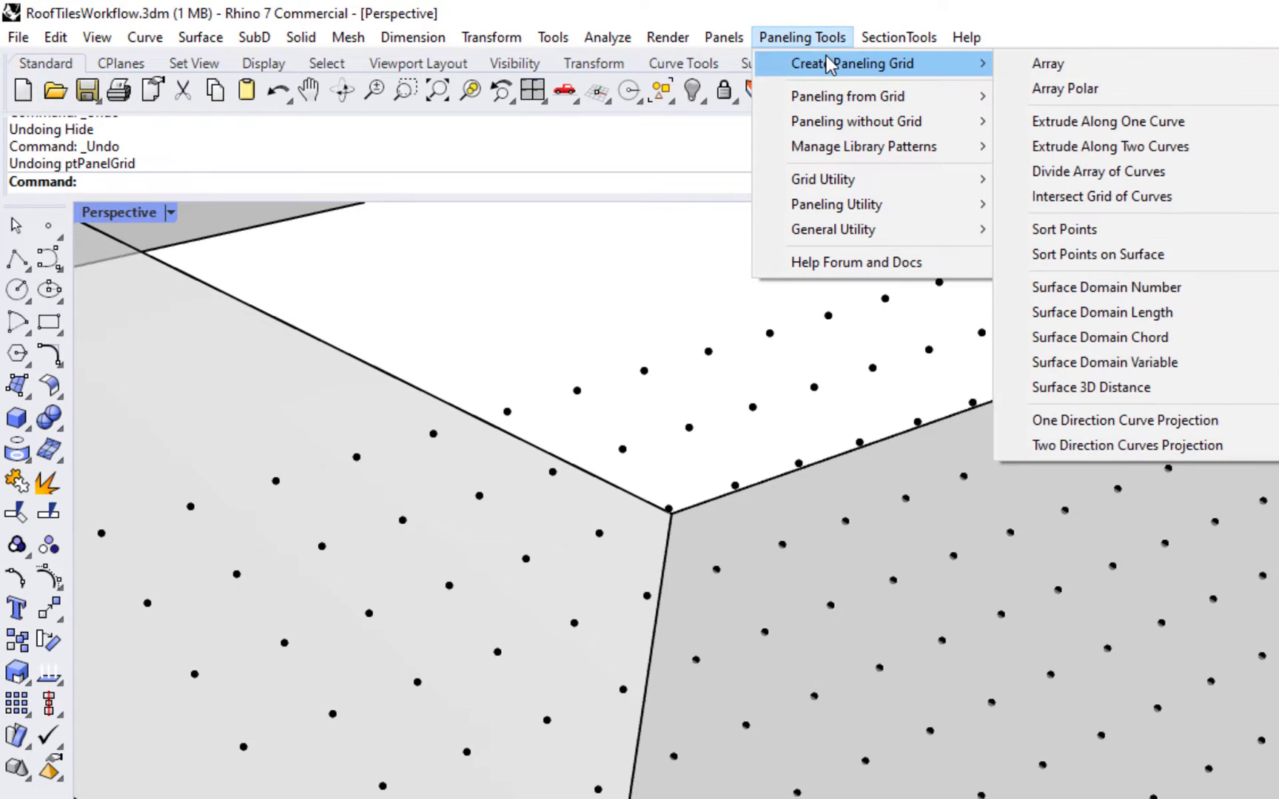
mouse_move(829, 96)
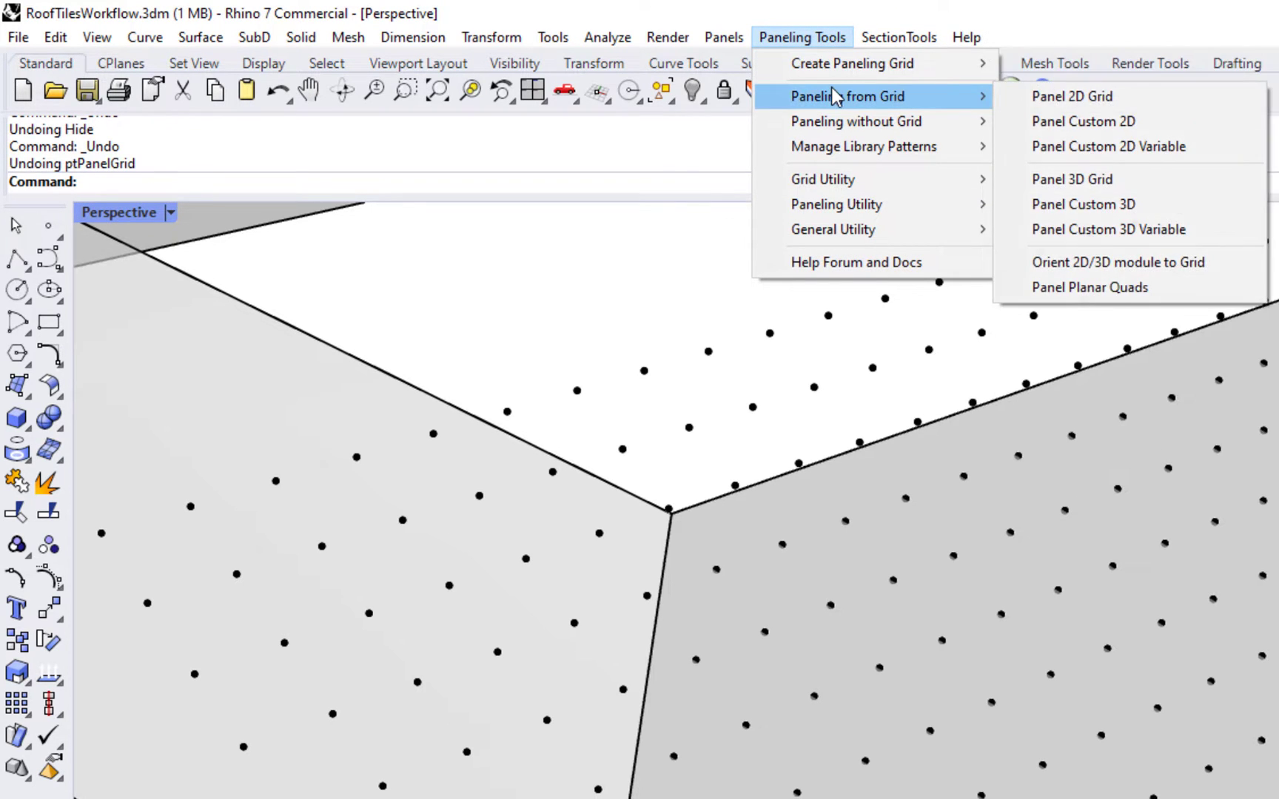
left_click(1126, 97)
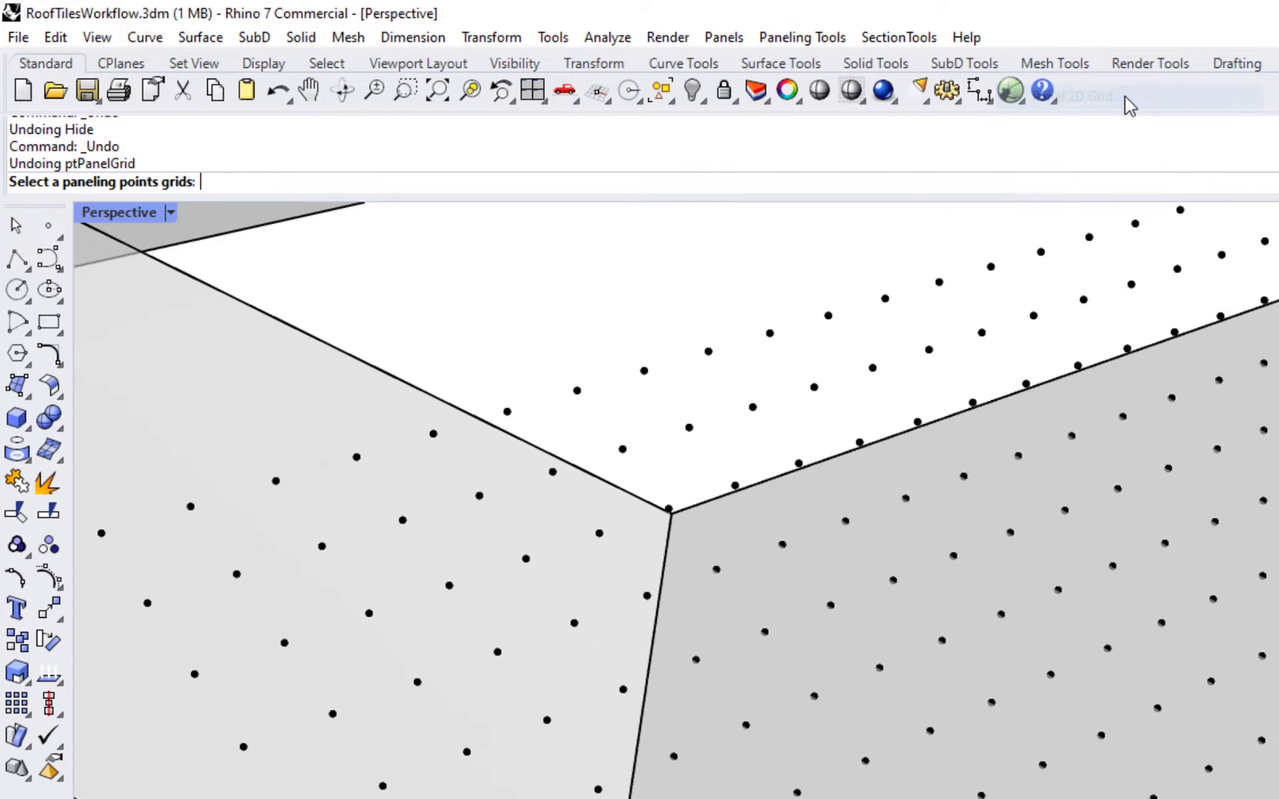
left_click(782, 546)
key("Return")
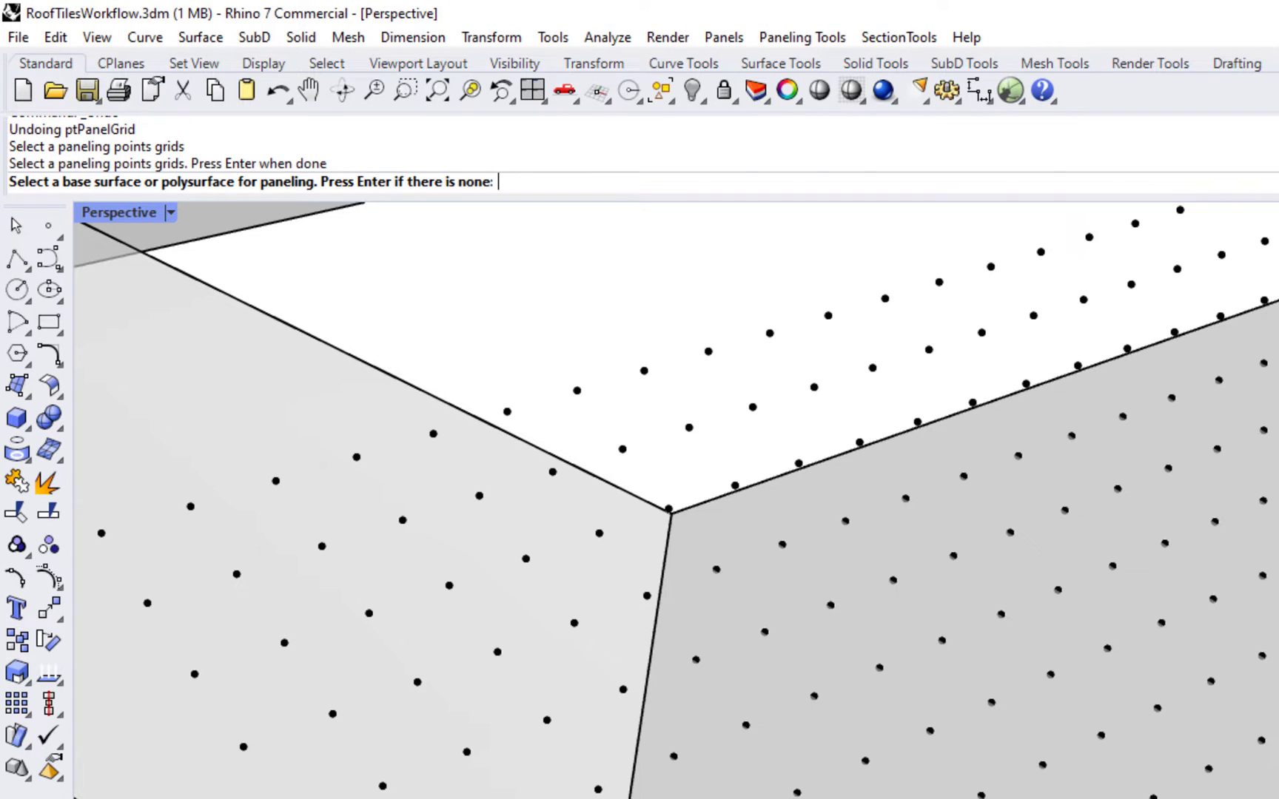
key("Return")
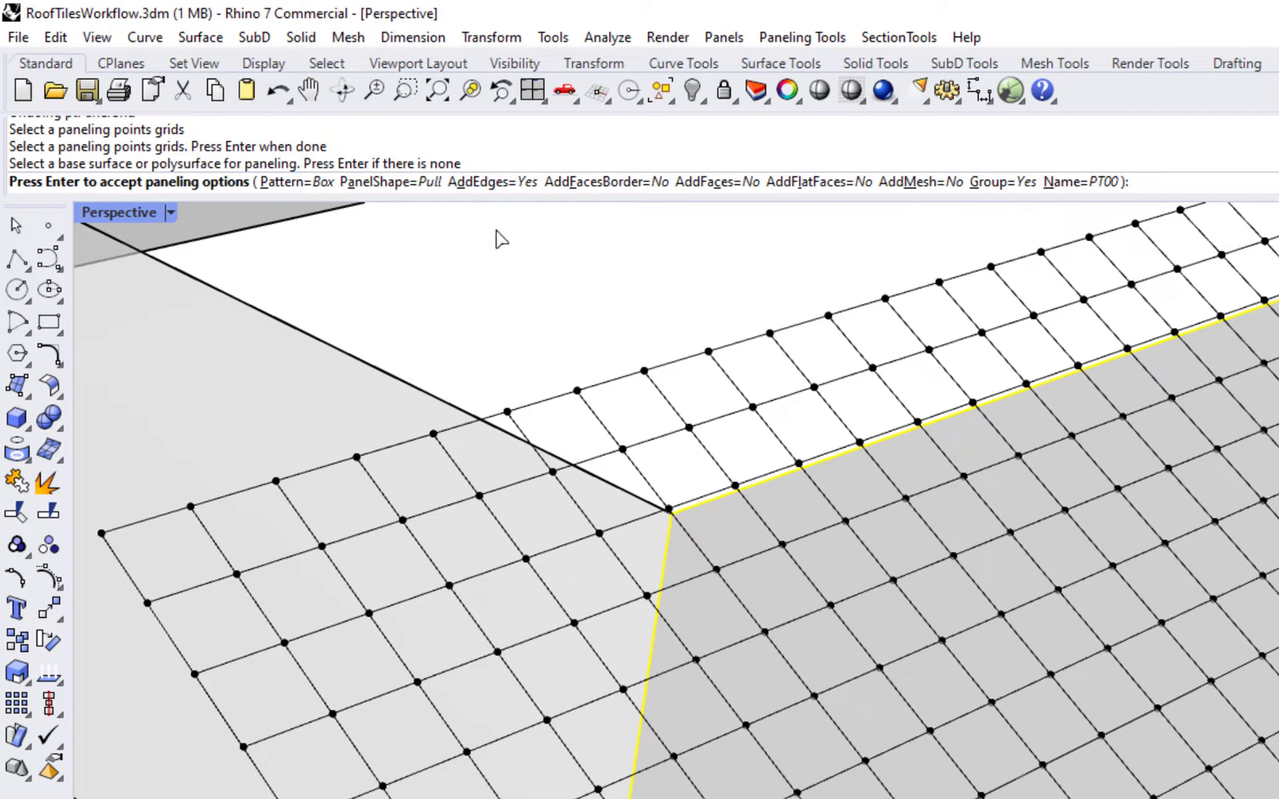
left_click(487, 185)
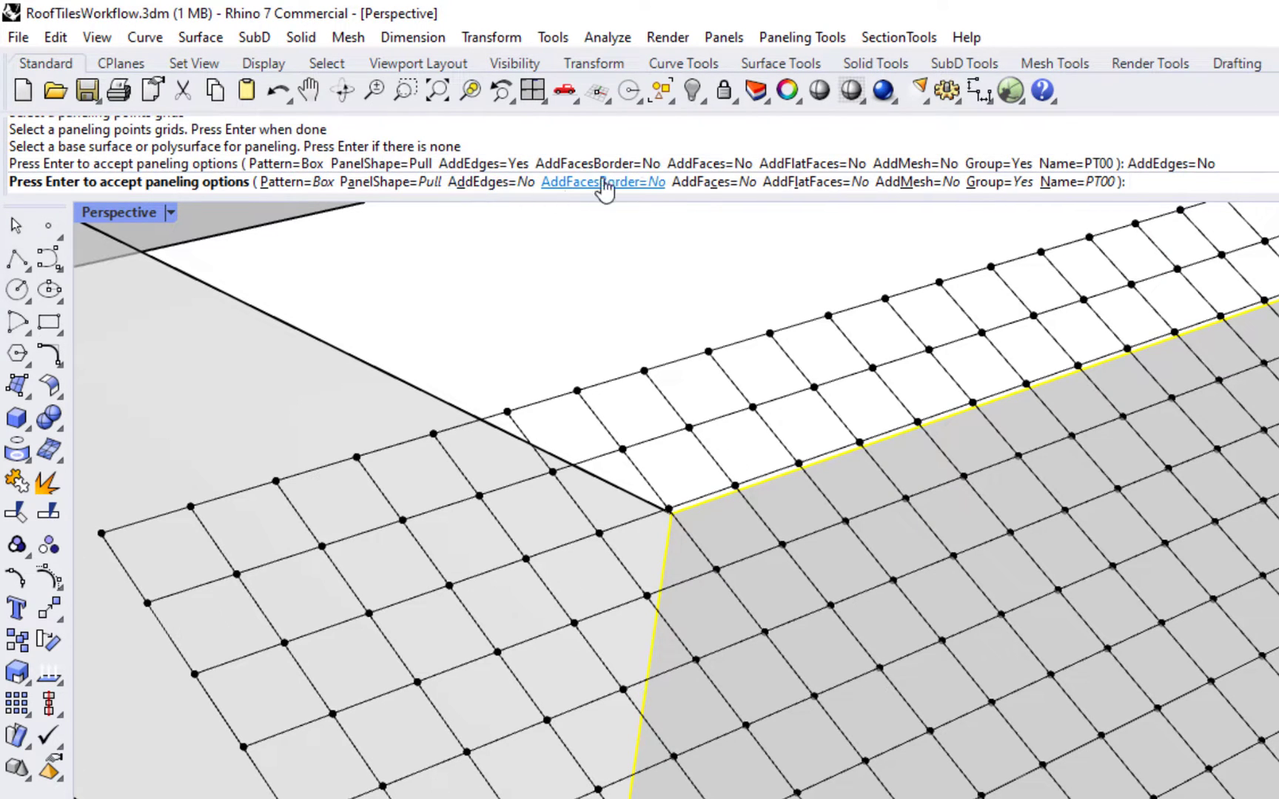
left_click(702, 184)
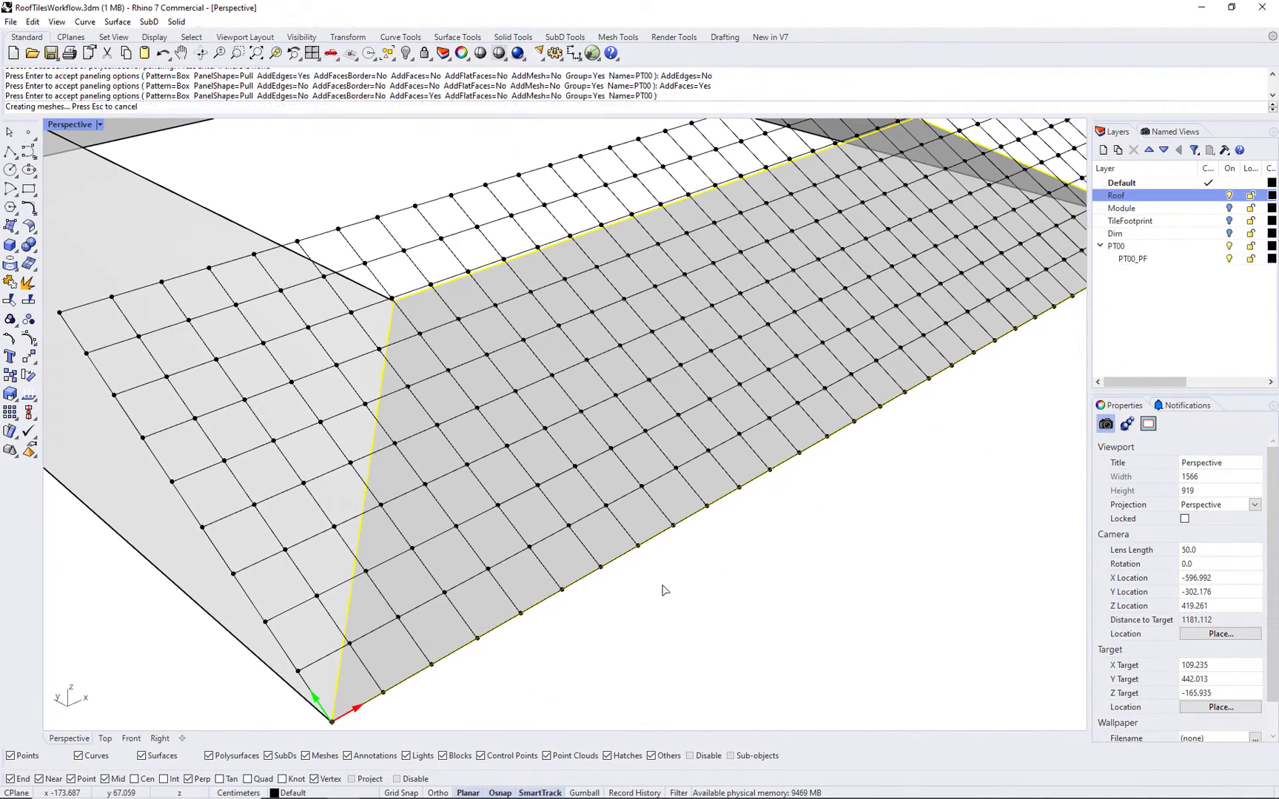
key("Return")
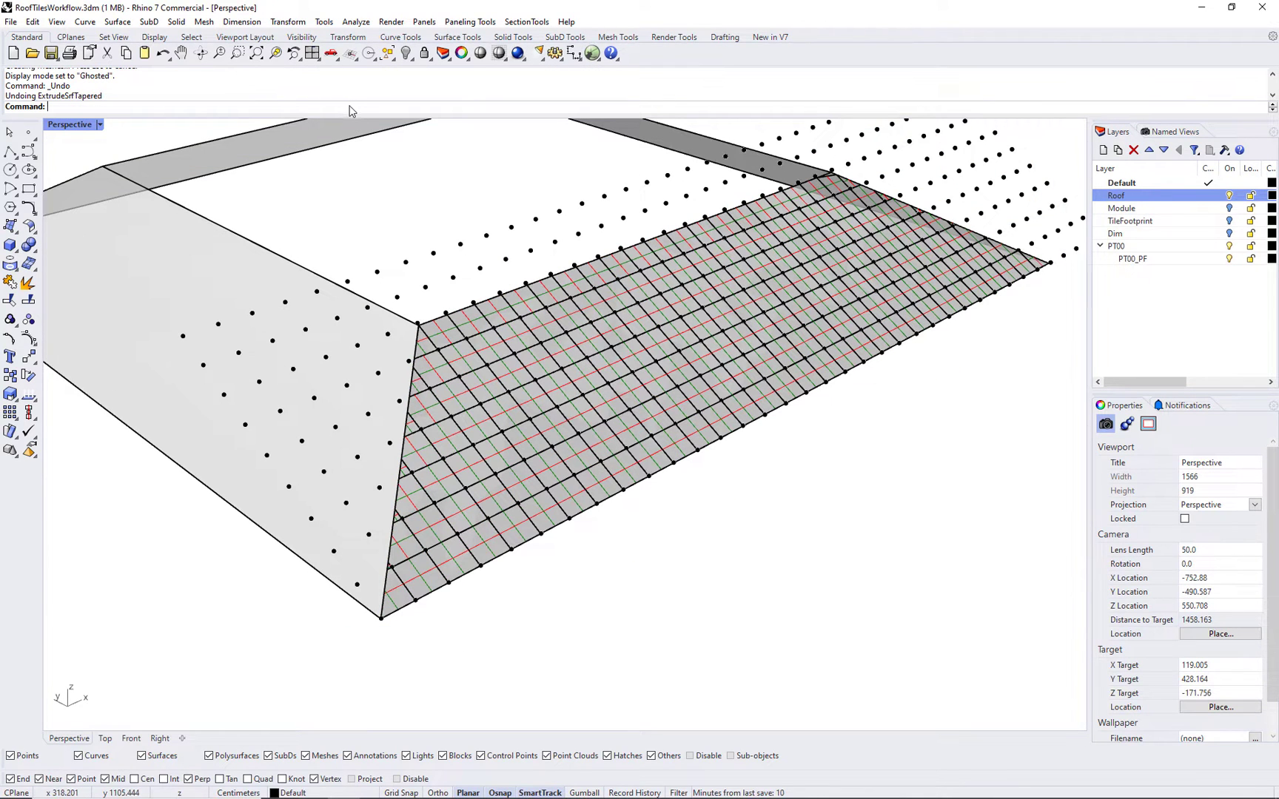
Step: Extrude the panel faces on the front roof face by 5 cm with ExtrudeSrfTapered, draft angle 10 and Solid set to Yes
right_click(350, 107)
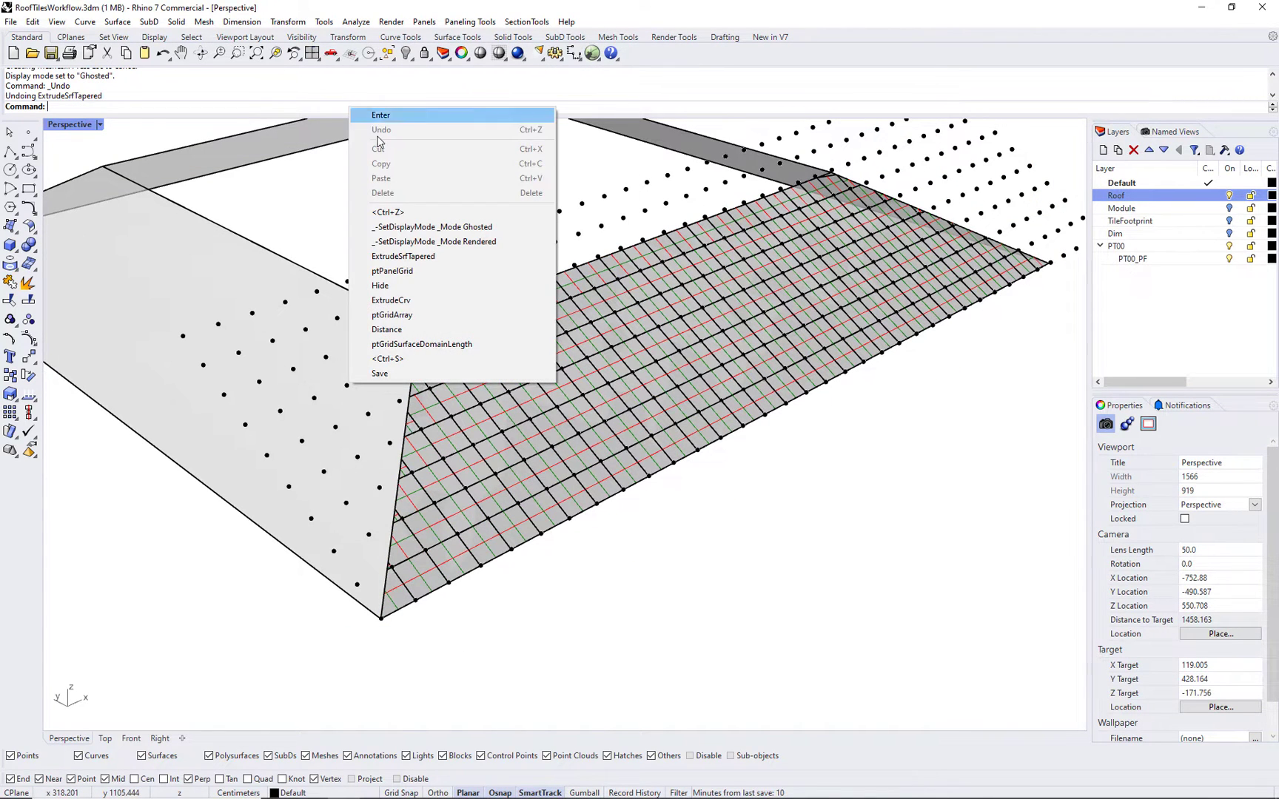
left_click(416, 259)
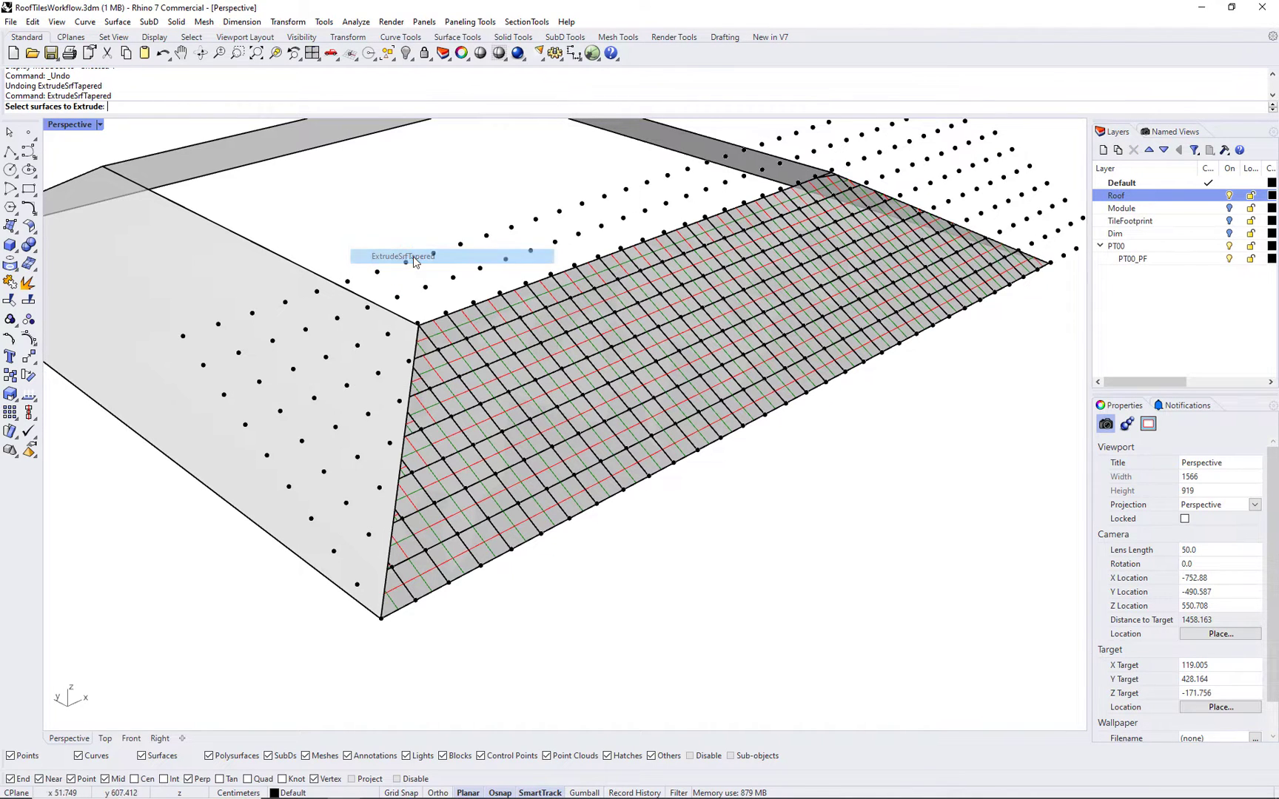
left_click(482, 389)
key("Return")
type("s")
key("Return")
key("Return")
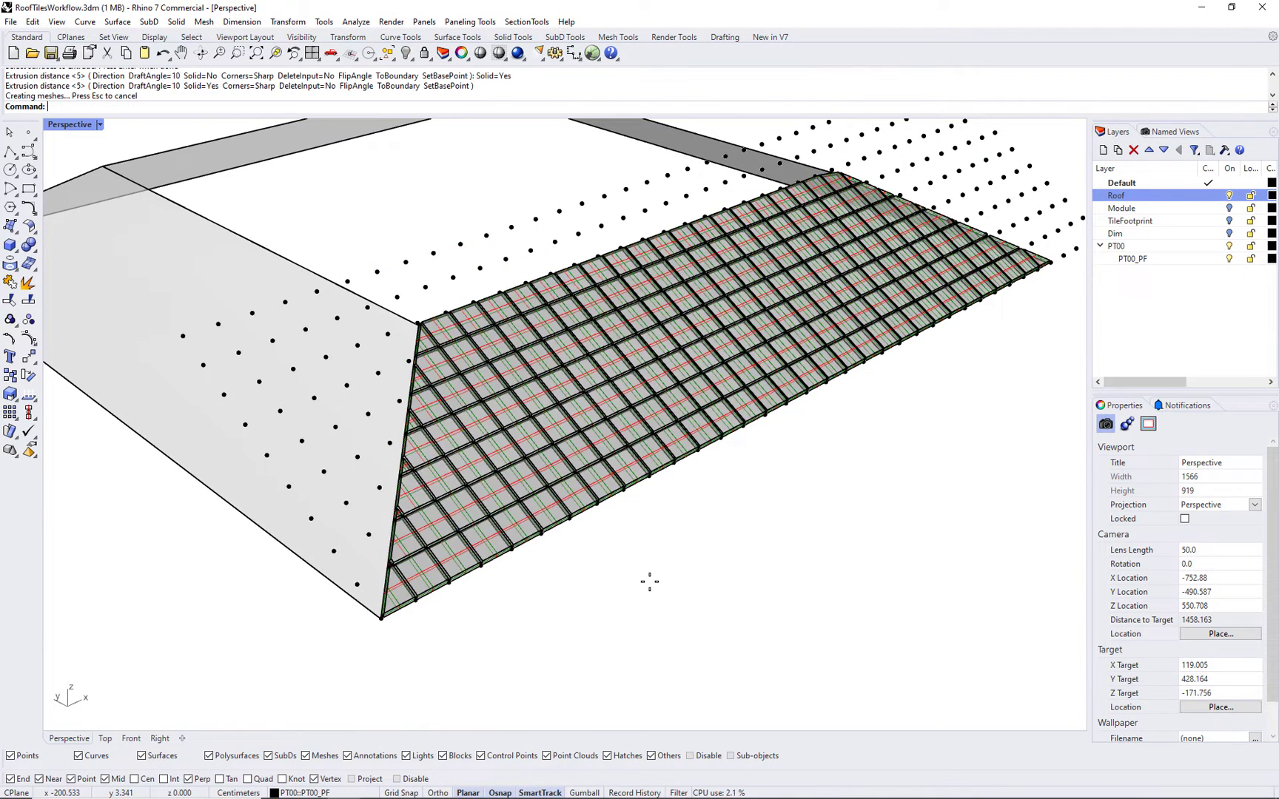
Step: Examine the tapered panels and the gaps between them up close in Shaded and Rendered display modes
left_click(100, 126)
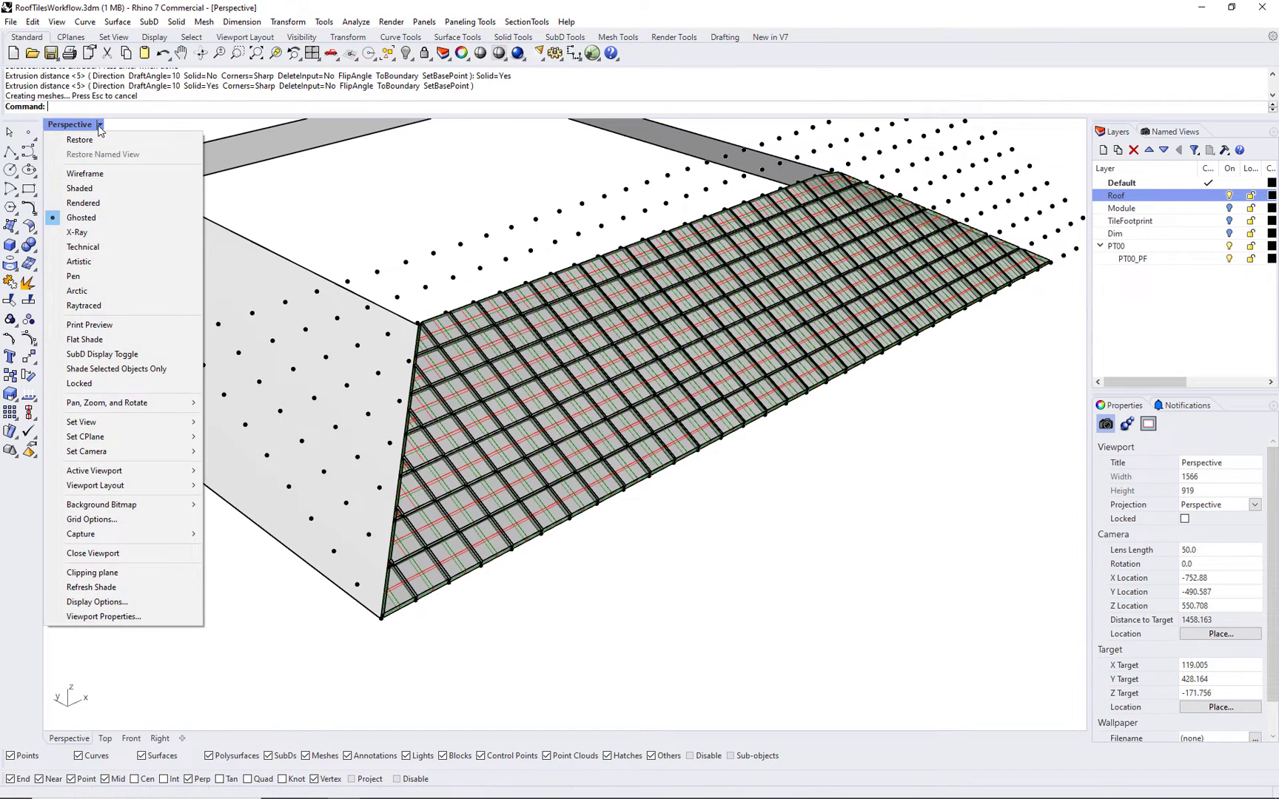
left_click(92, 189)
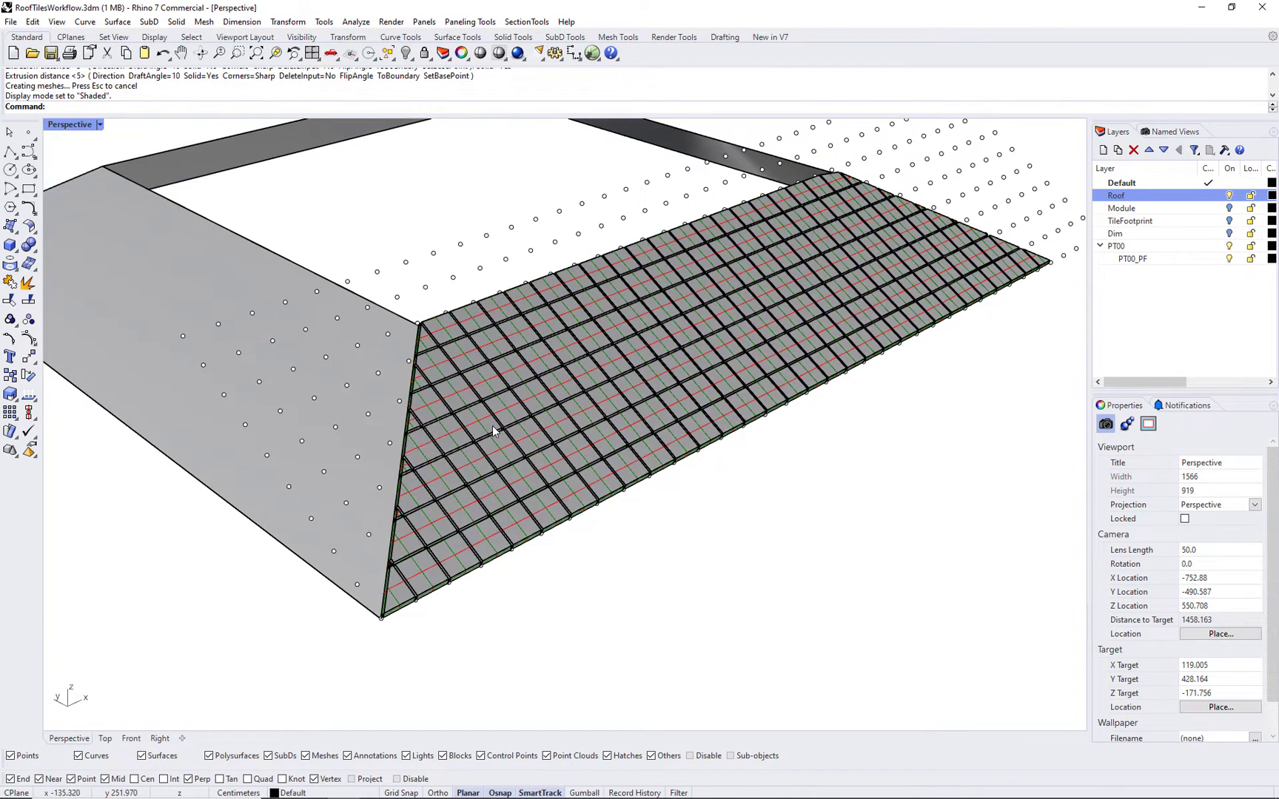
scroll(493, 426, "up", 5)
scroll(493, 426, "up", 3)
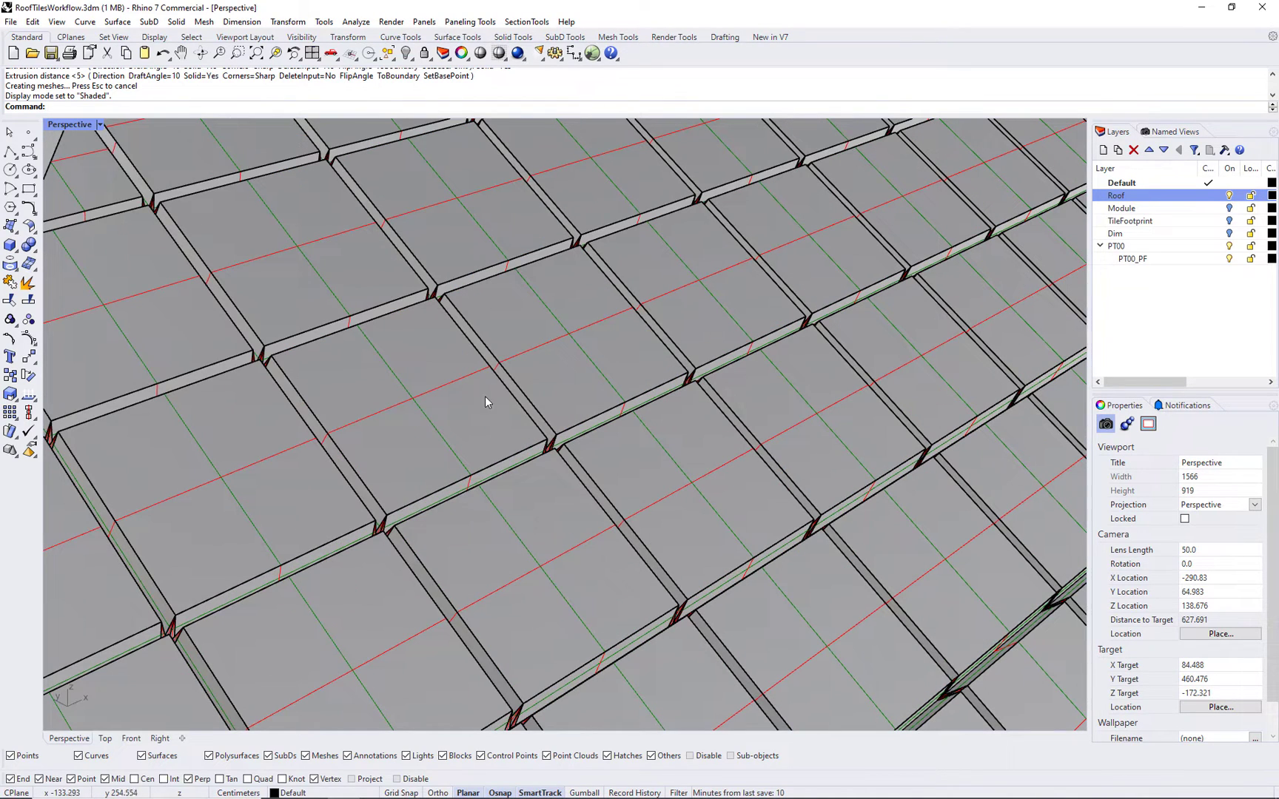
left_click(99, 125)
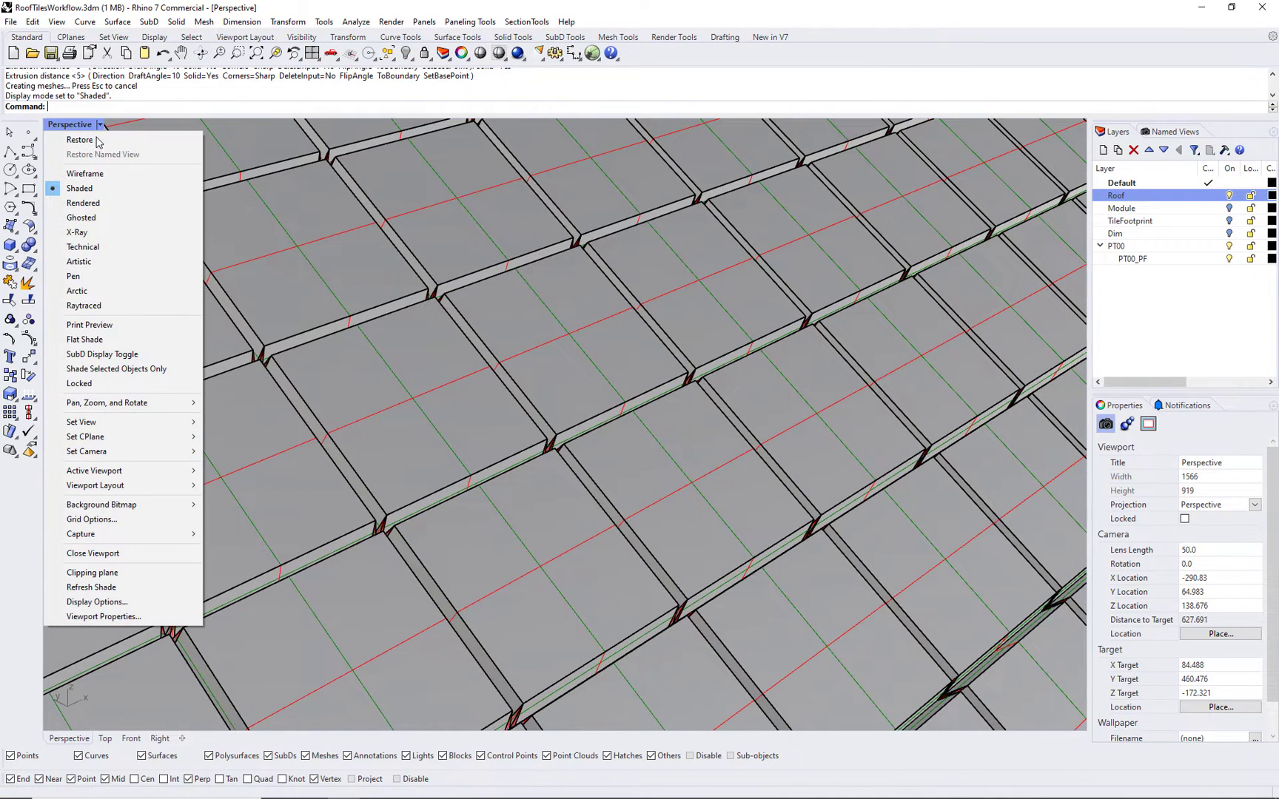
left_click(82, 203)
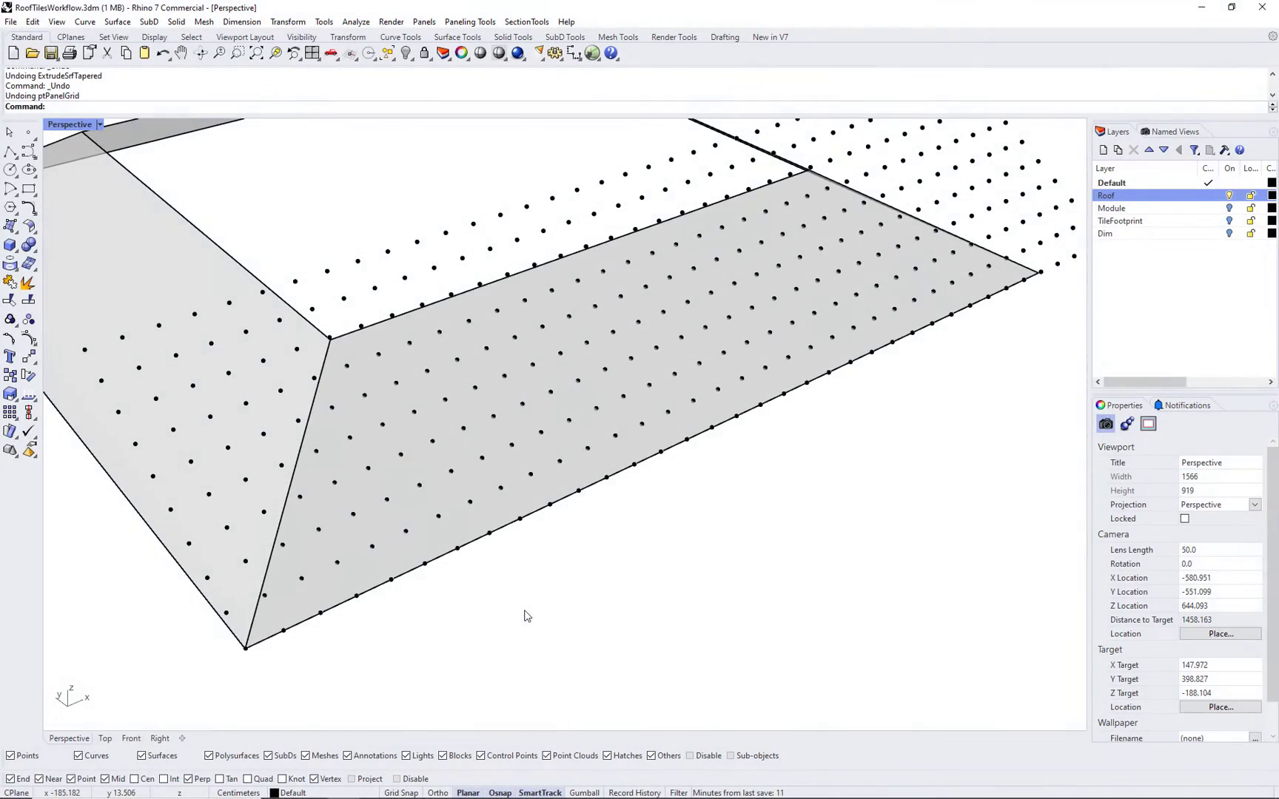
Step: Undo the tapered extrusion, face paneling and point grid, and turn on the Module and TileFootprint layers
key("ctrl+z")
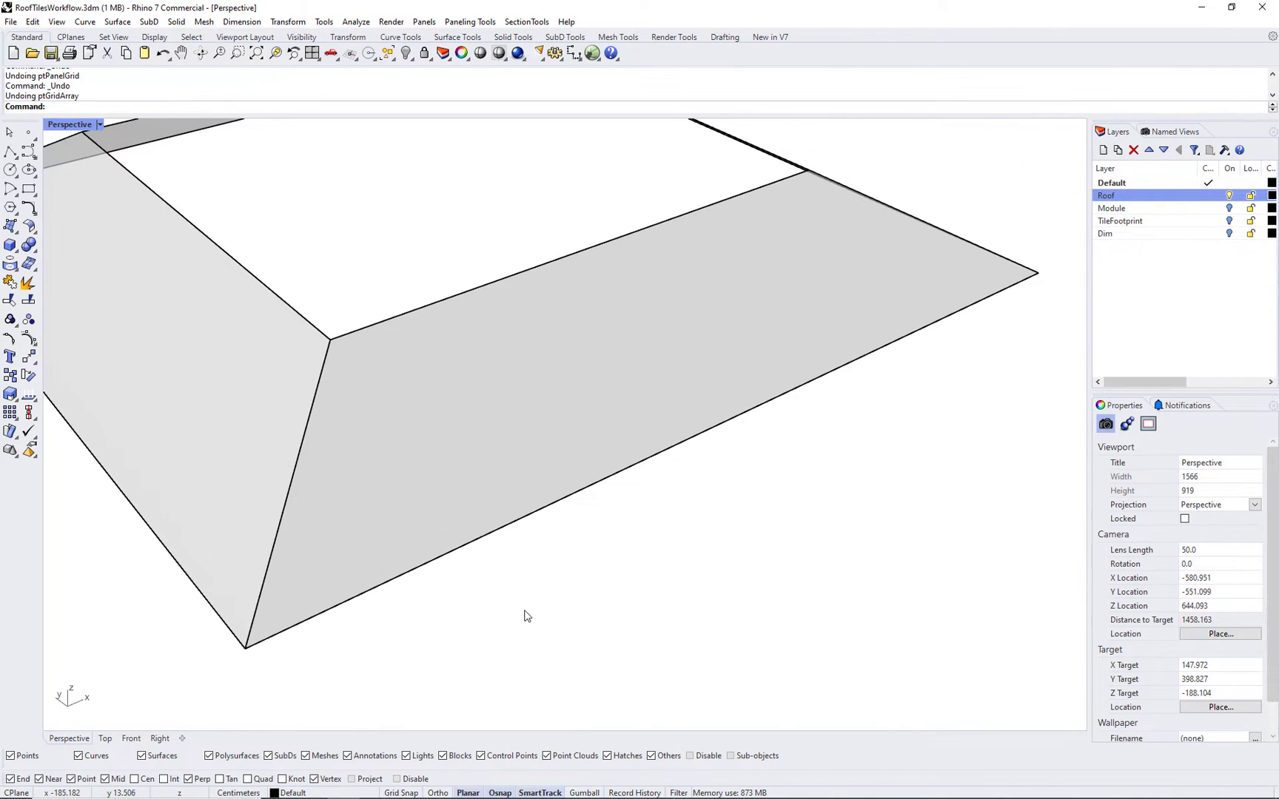
left_click(1230, 210)
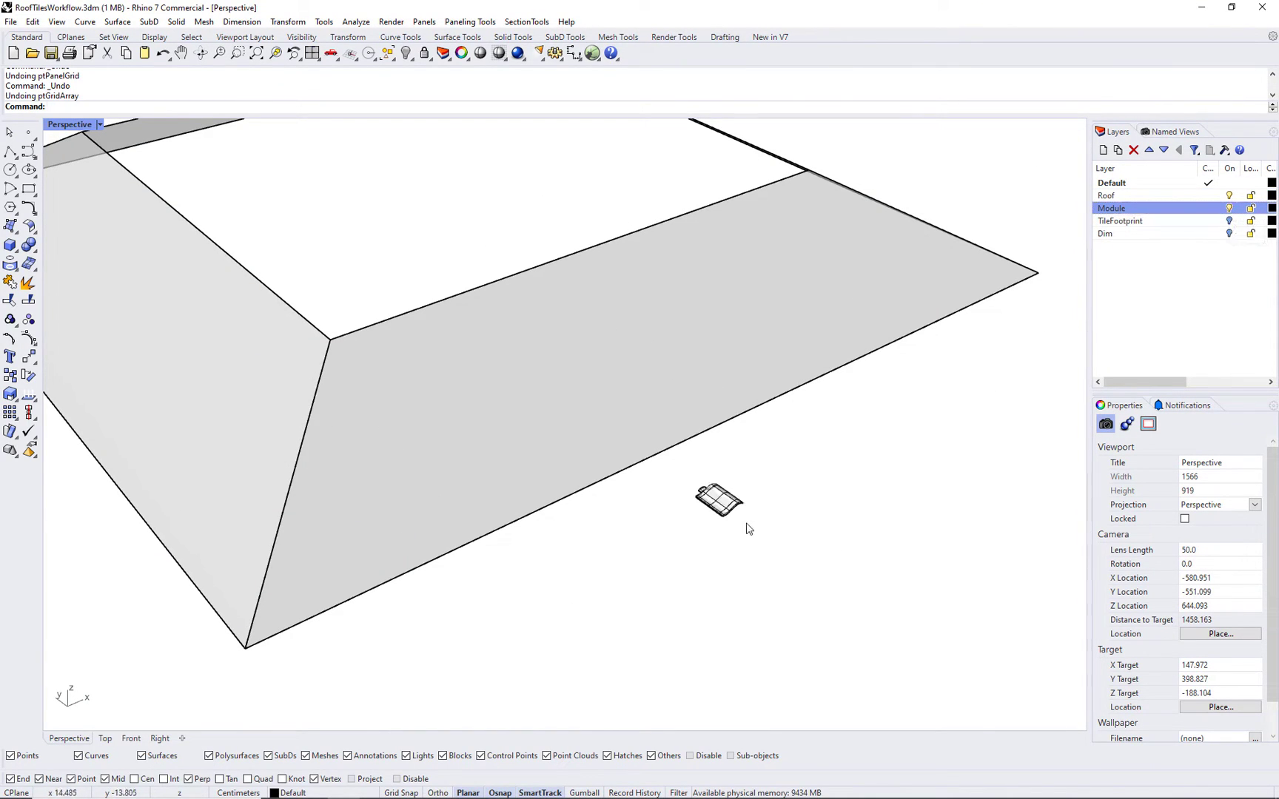
scroll(740, 505, "up", 8)
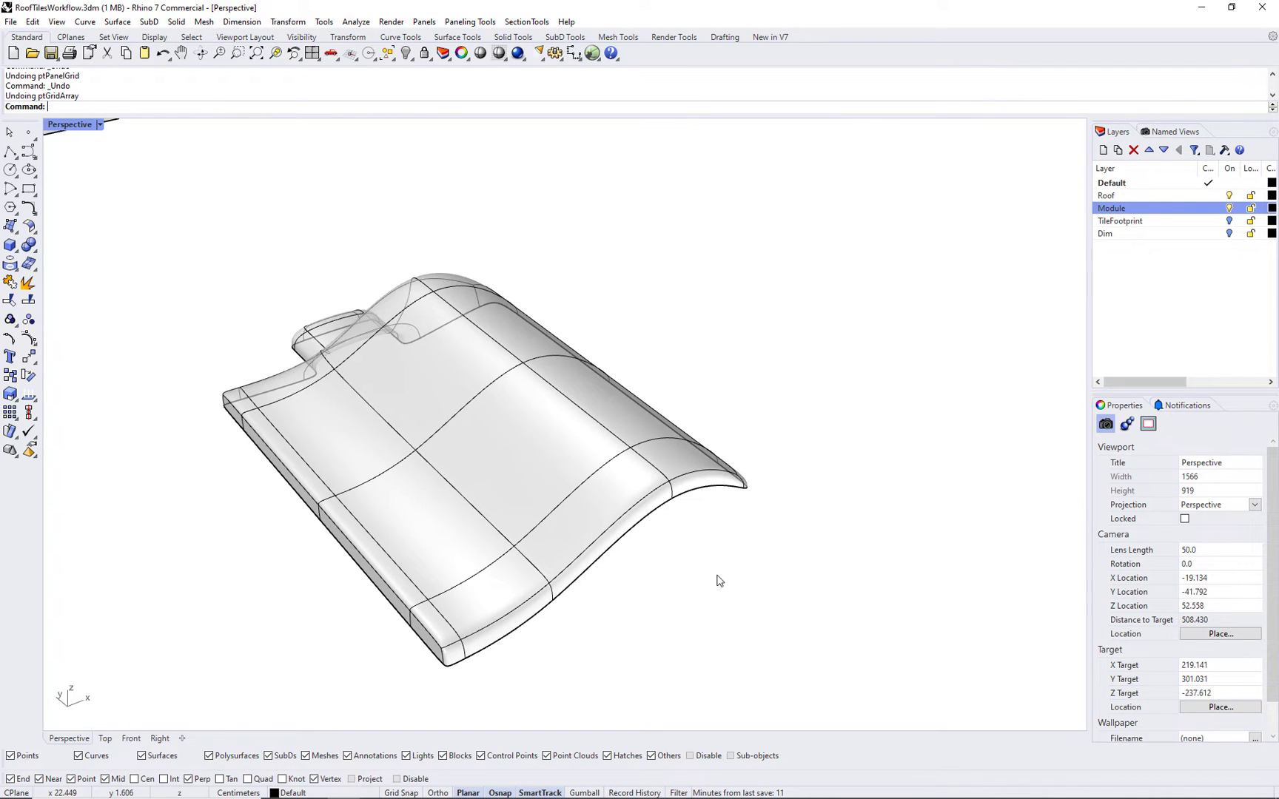
left_click(1229, 222)
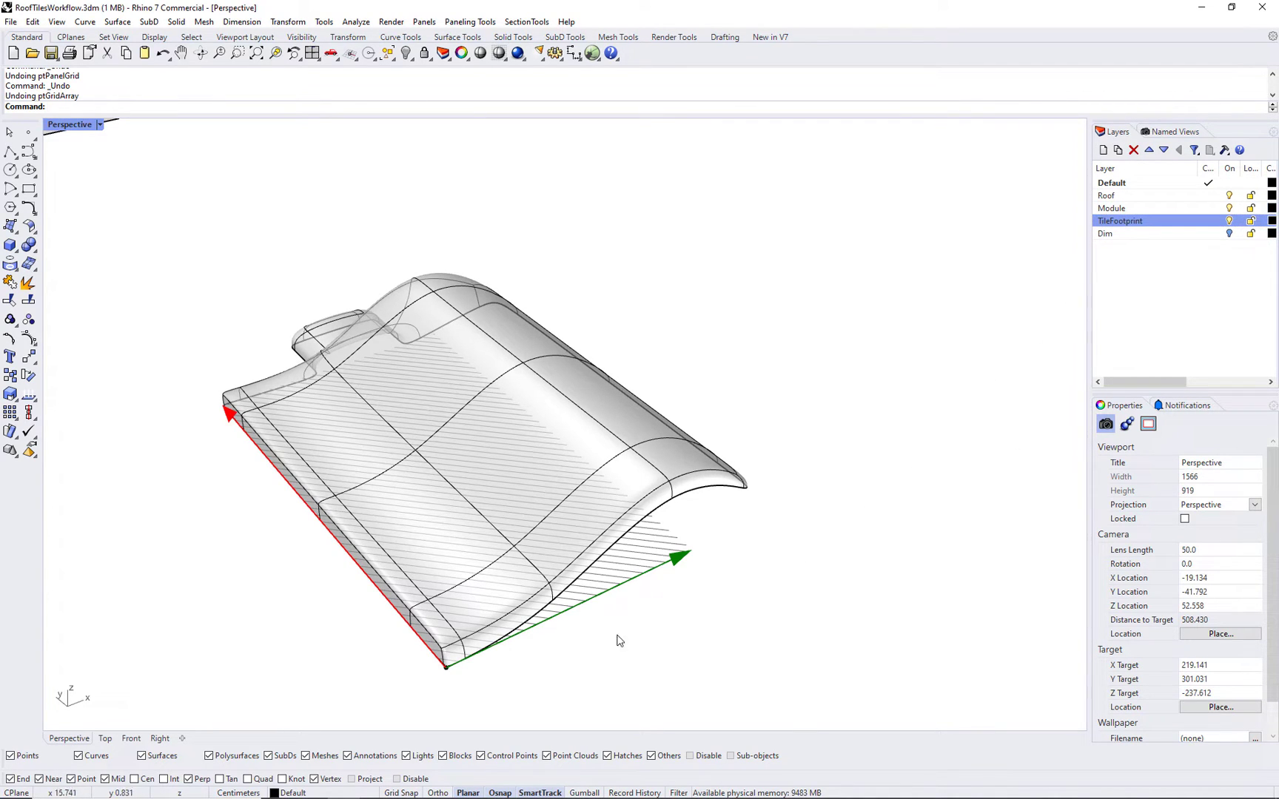
Step: Copy the roof tile from its footprint's origin corner to the tip of the green direction arrow
left_click(481, 637)
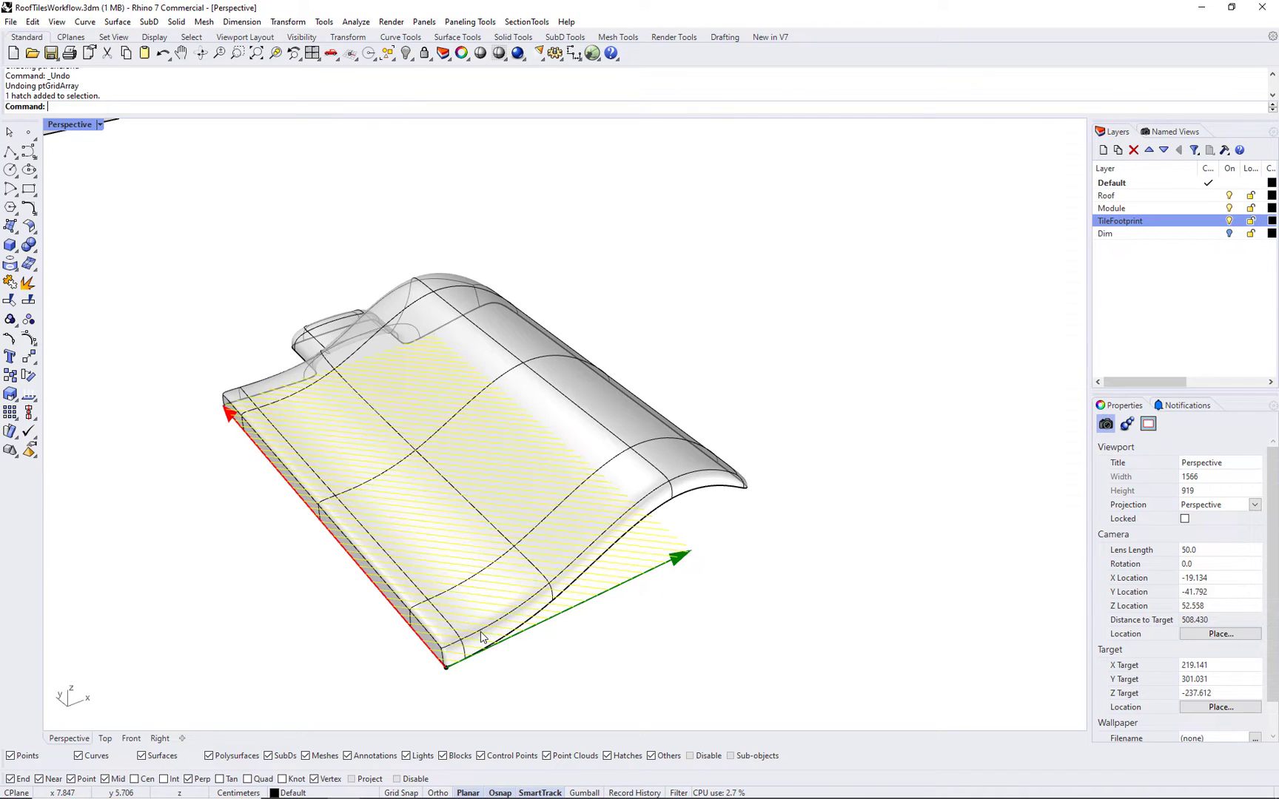
left_click(563, 657)
left_click(715, 483)
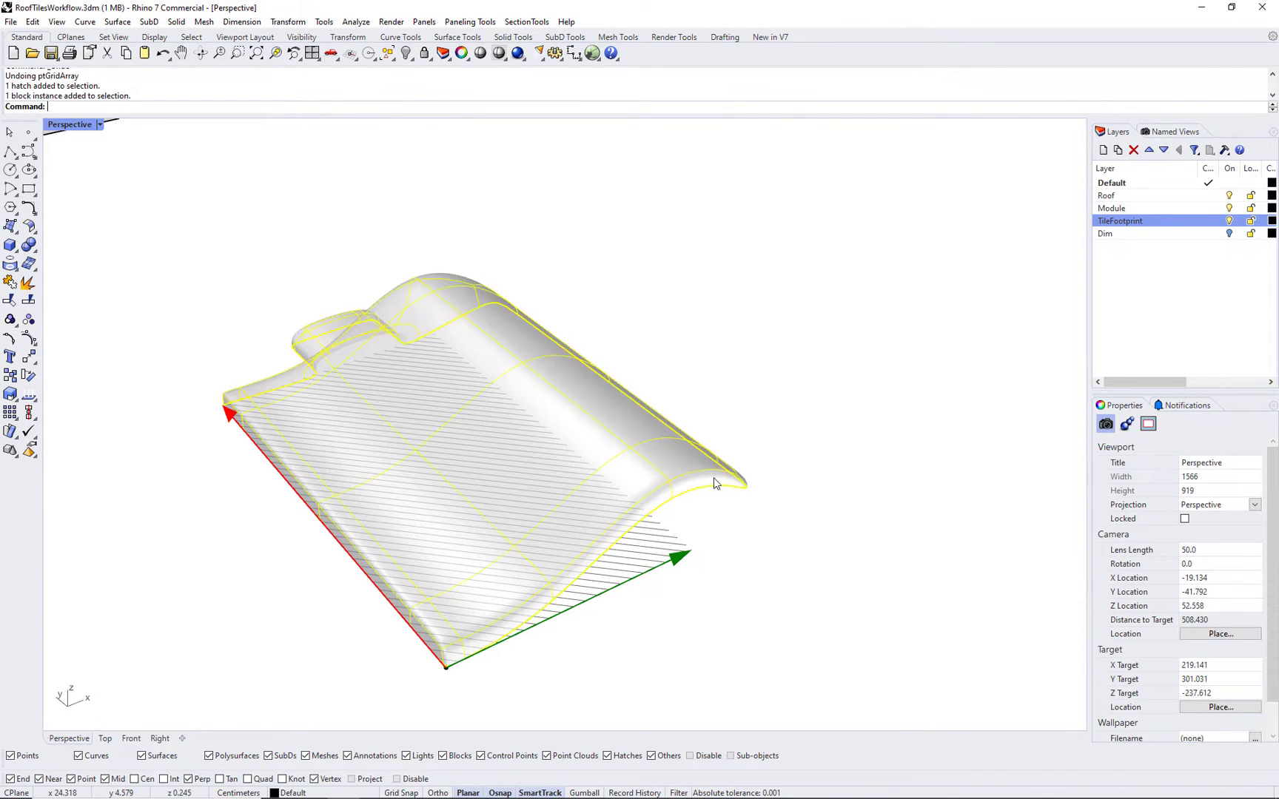
type("Copy")
key("Return")
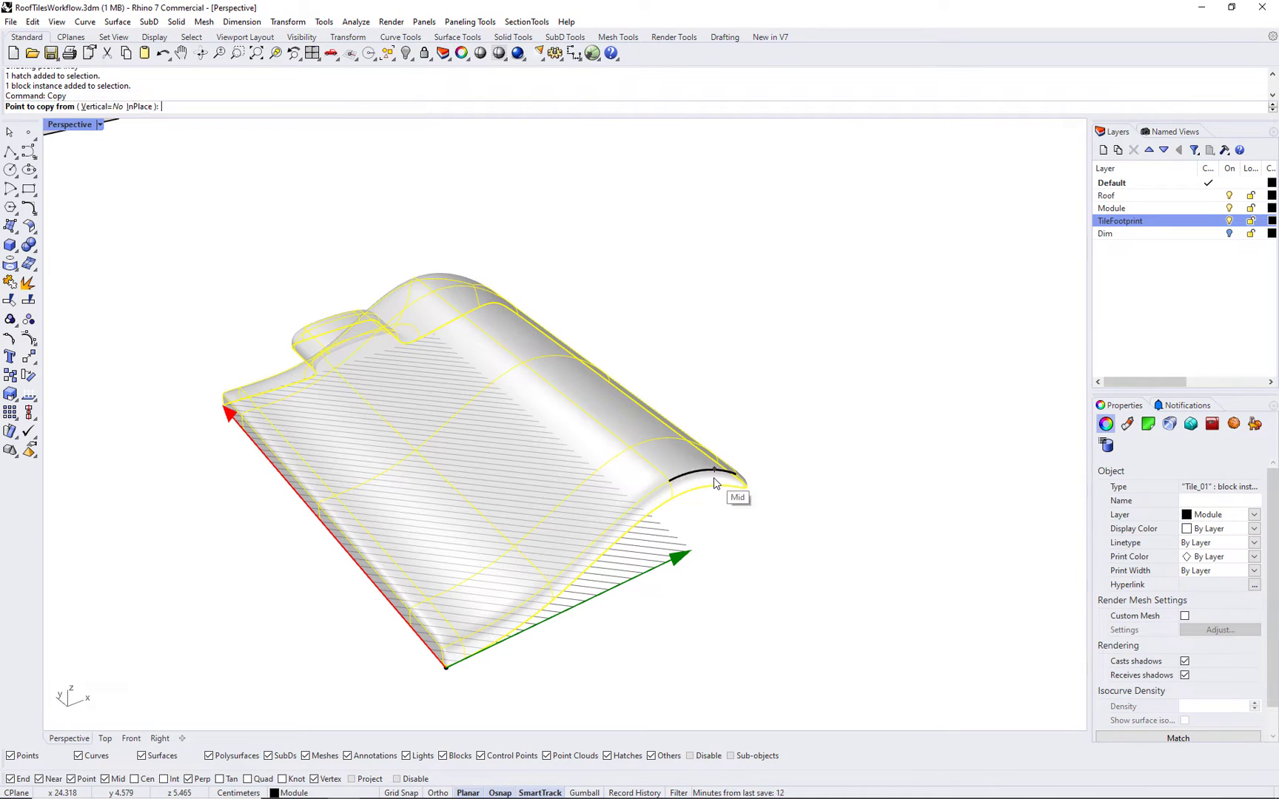
left_click(445, 672)
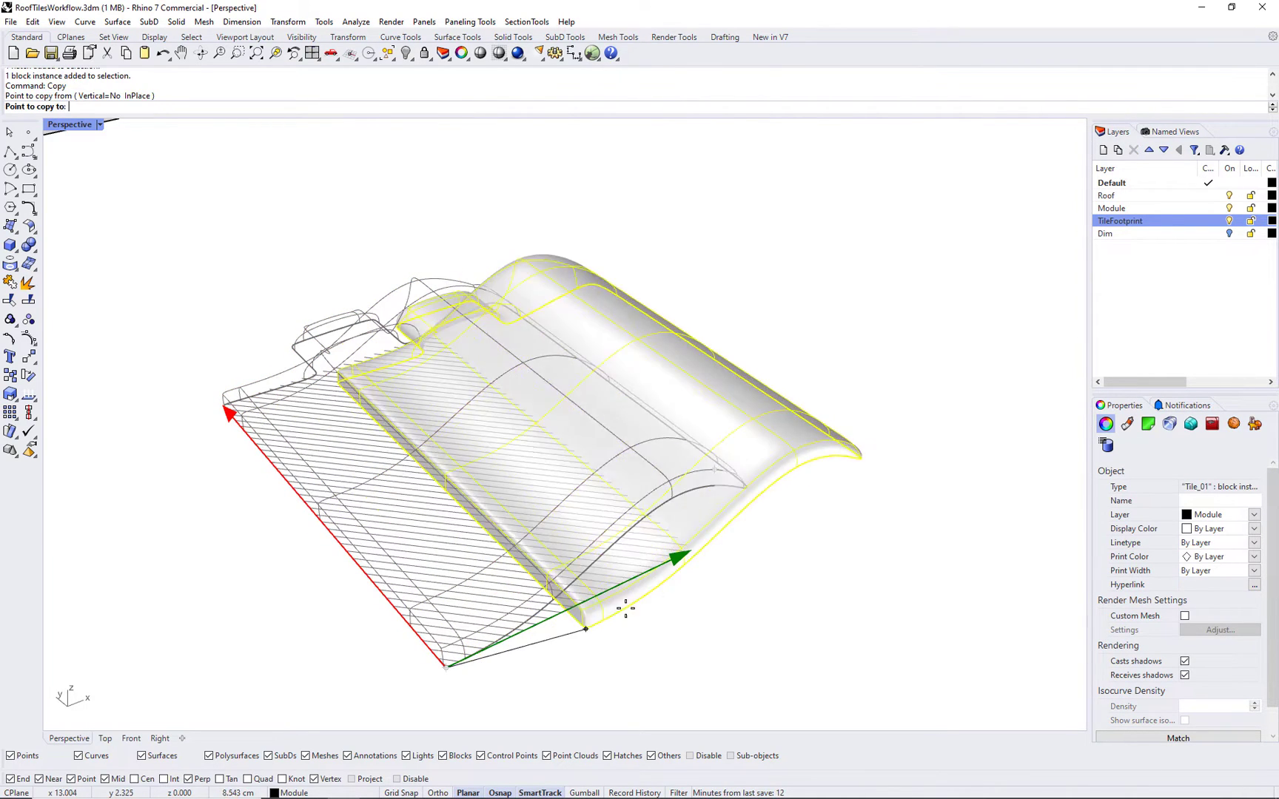
left_click(691, 550)
key("Return")
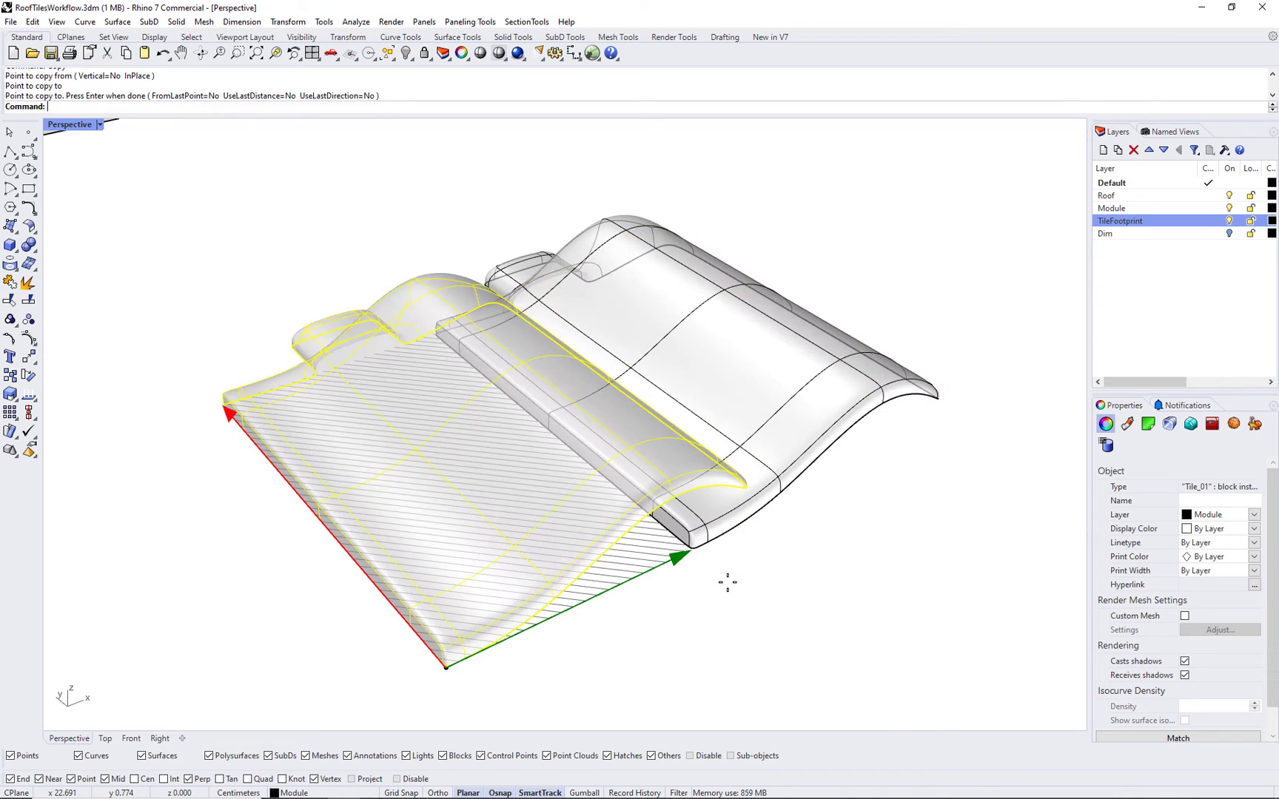
key("Escape")
Step: Zoom to the two neighbouring tiles and examine how they overlap at the edge of the footprint
right_click_drag(756, 635, 746, 634)
left_click(601, 480)
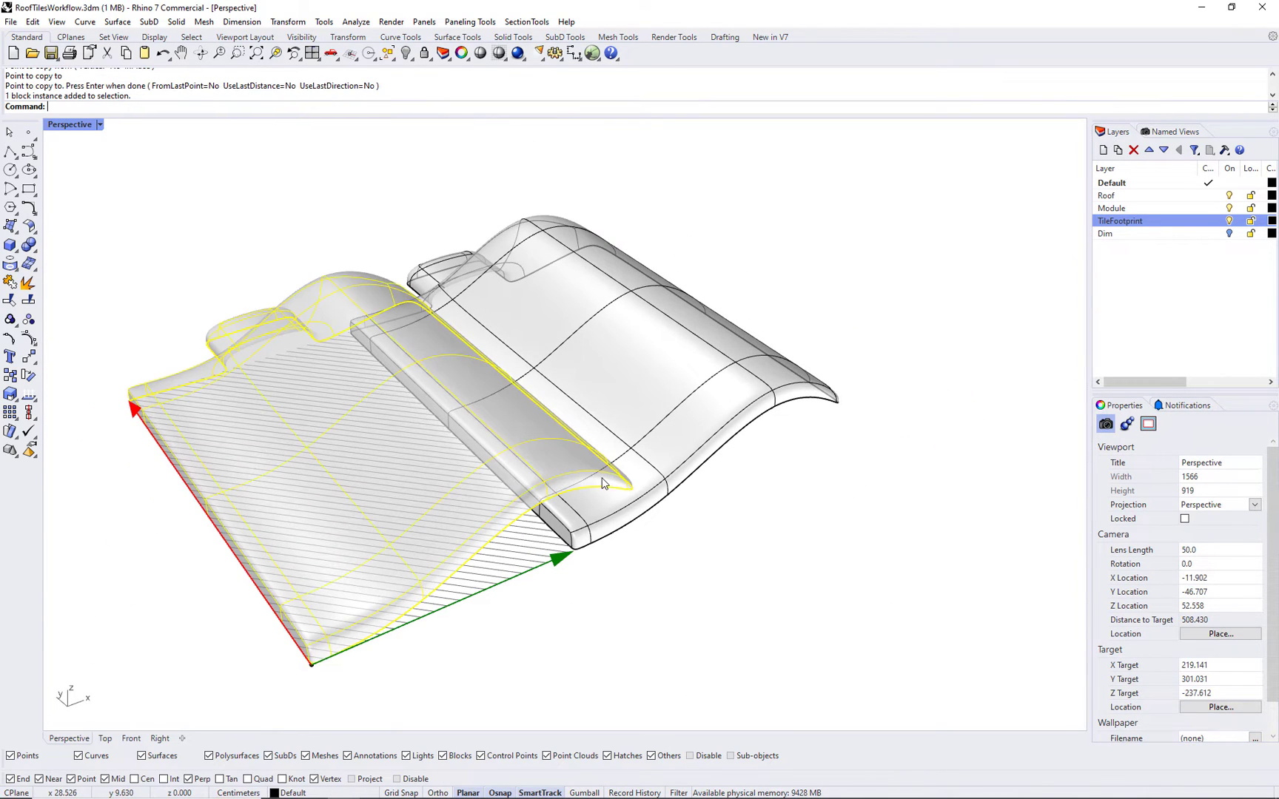
left_click(651, 470, "shift")
type("Z")
key("Return")
type("s")
key("Return")
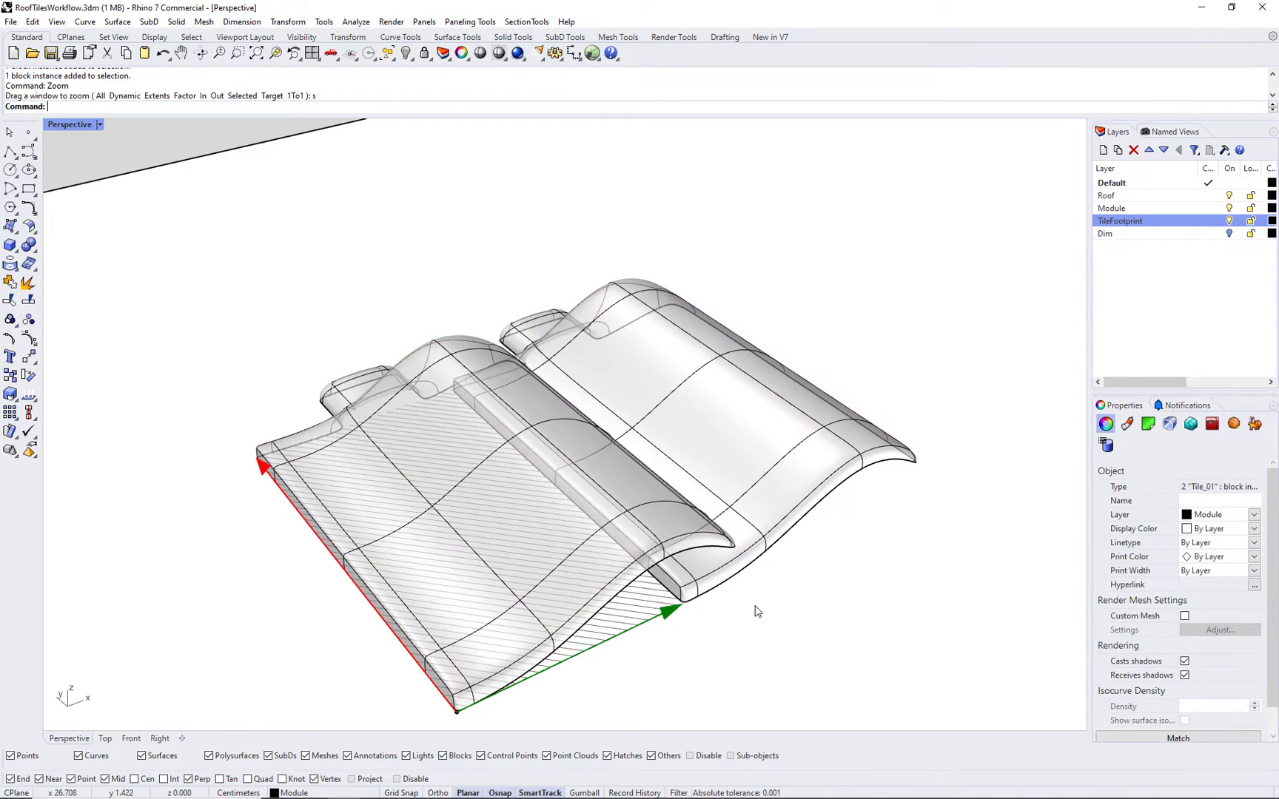
left_click(757, 613)
right_click_drag(756, 613, 733, 627)
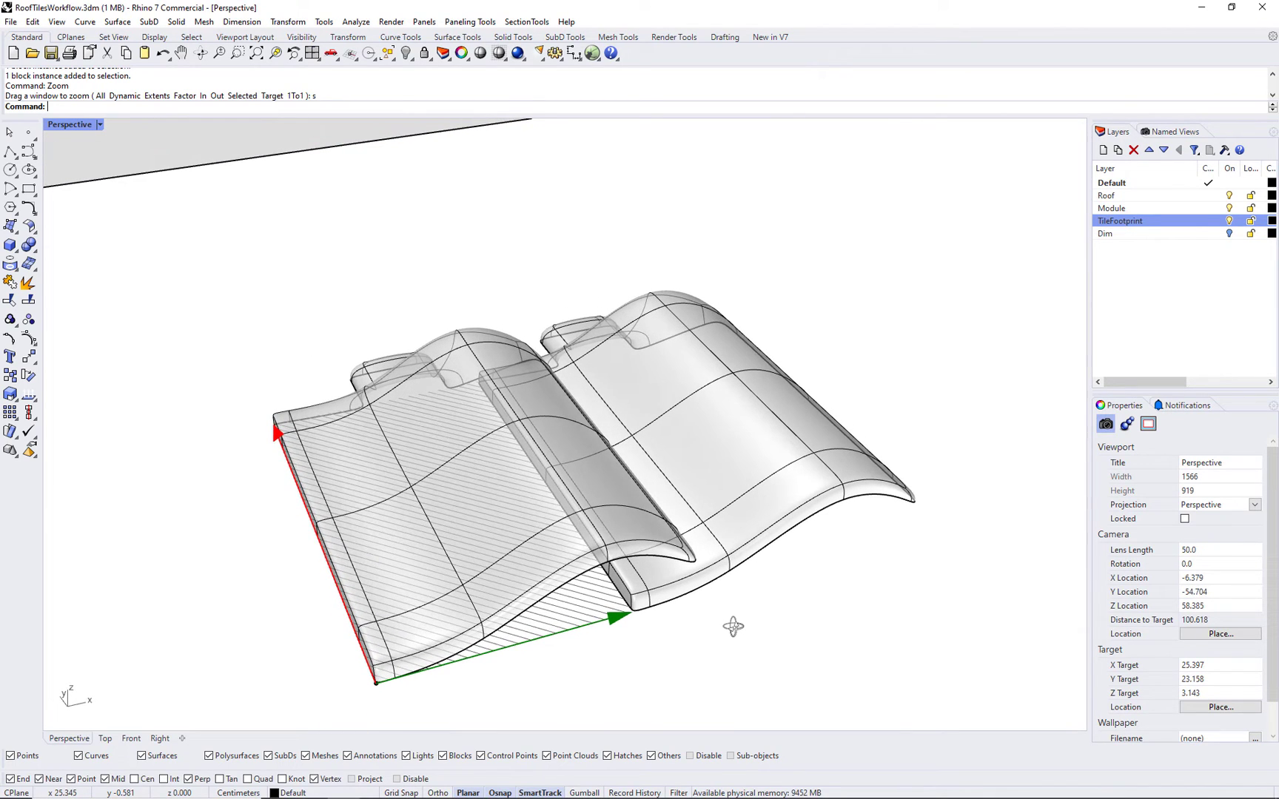
Step: Delete the copied tile and turn on the Dim layer to show the footprint's dimensions
left_click(759, 539)
key("Delete")
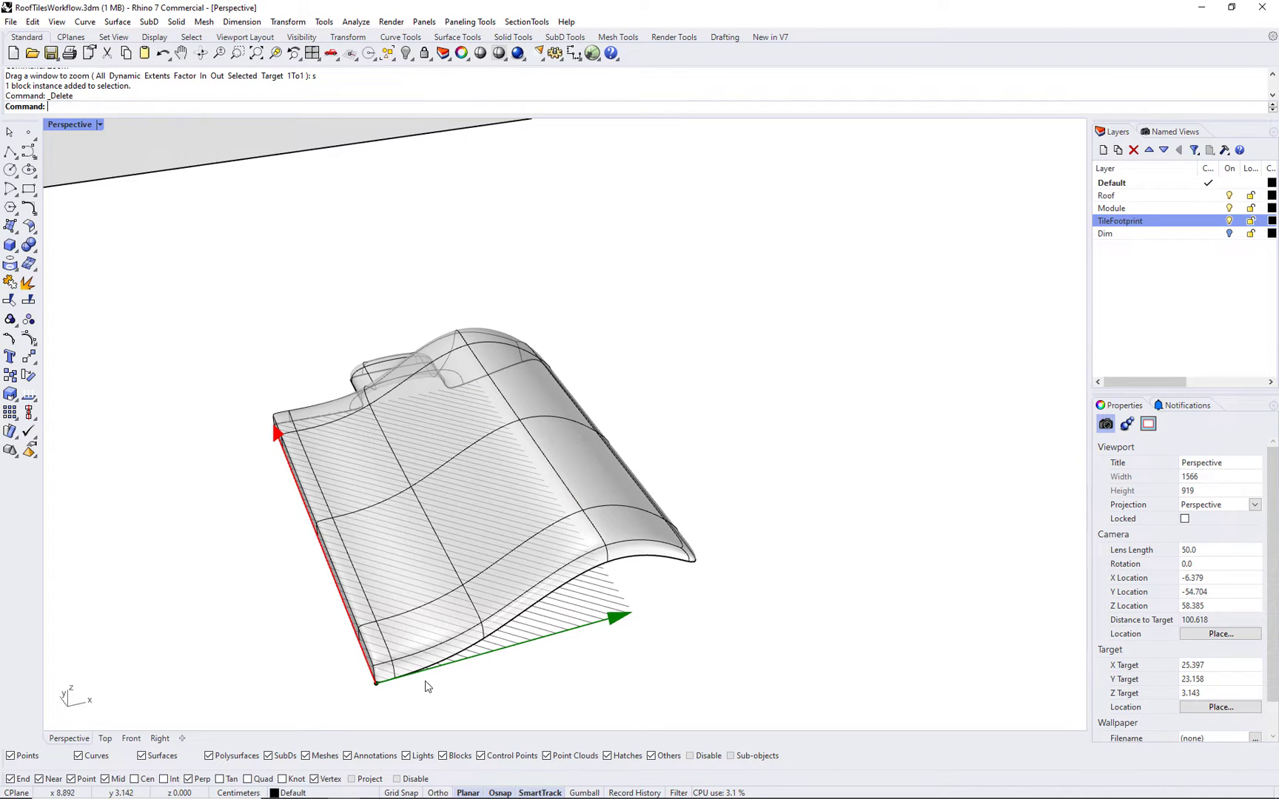
left_click(1230, 234)
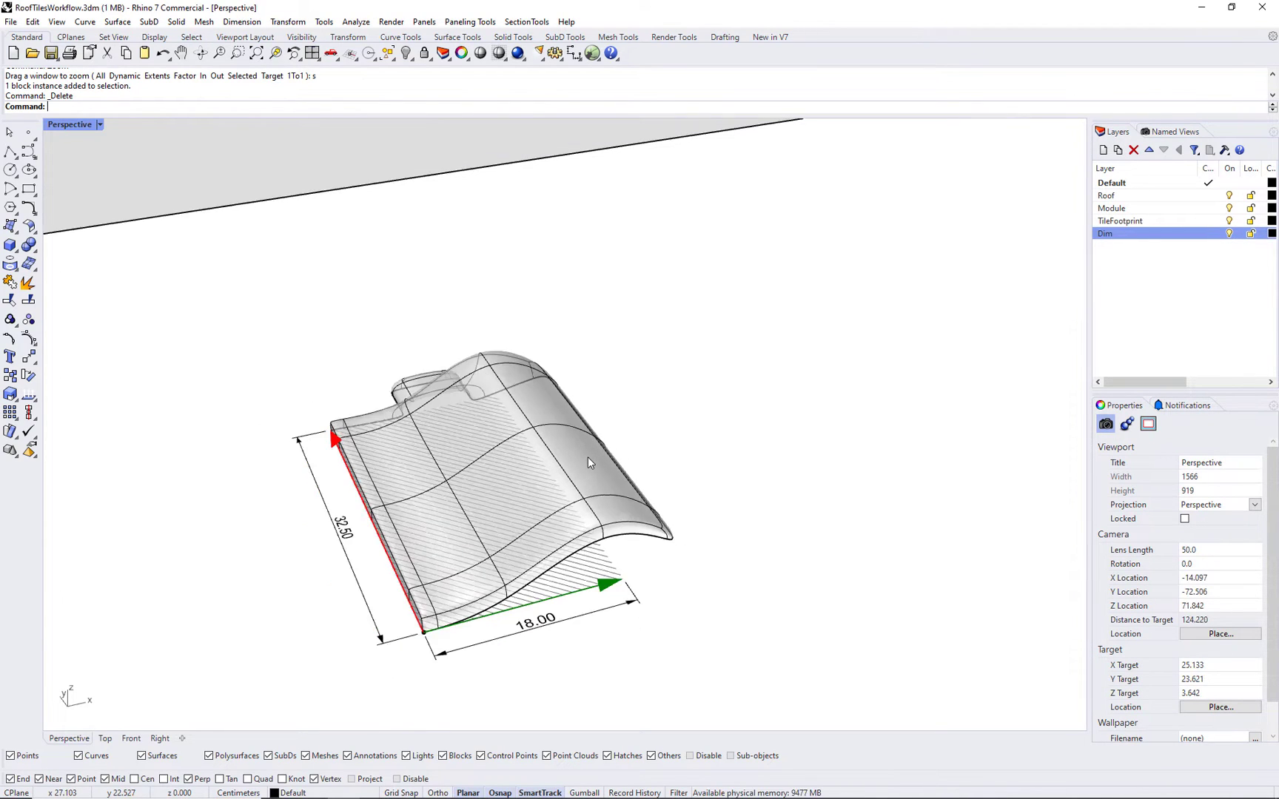
Step: Start an Array paneling grid with its base point at the lower left corner of the front roof face
scroll(588, 458, "down", 10)
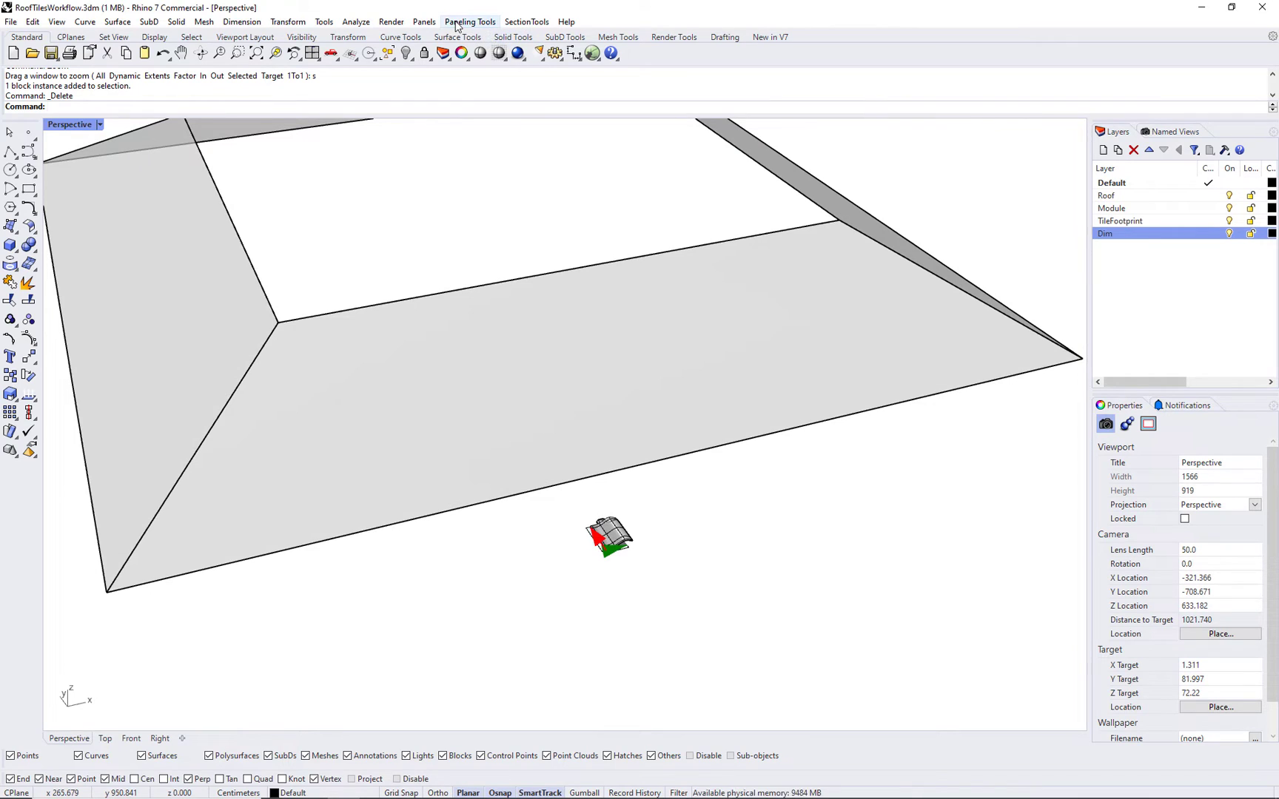
left_click(457, 22)
mouse_move(518, 37)
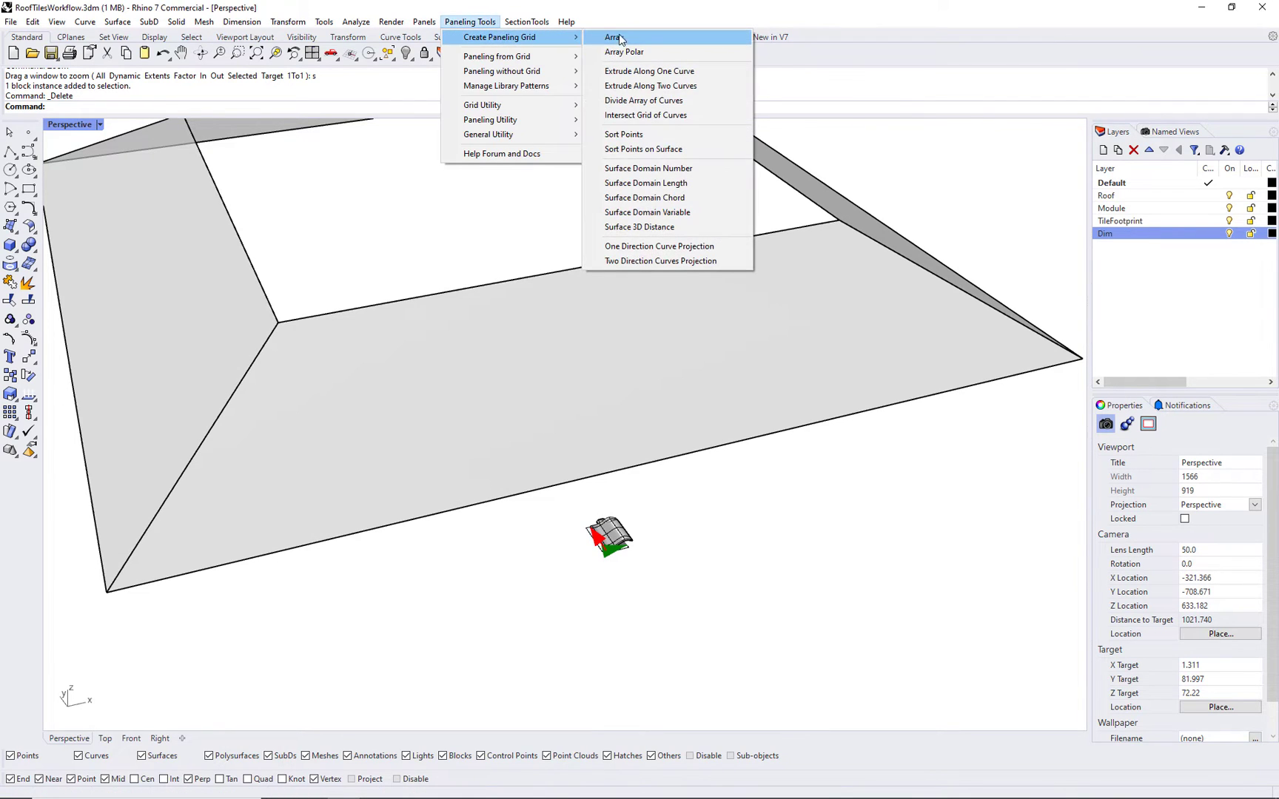
left_click(614, 38)
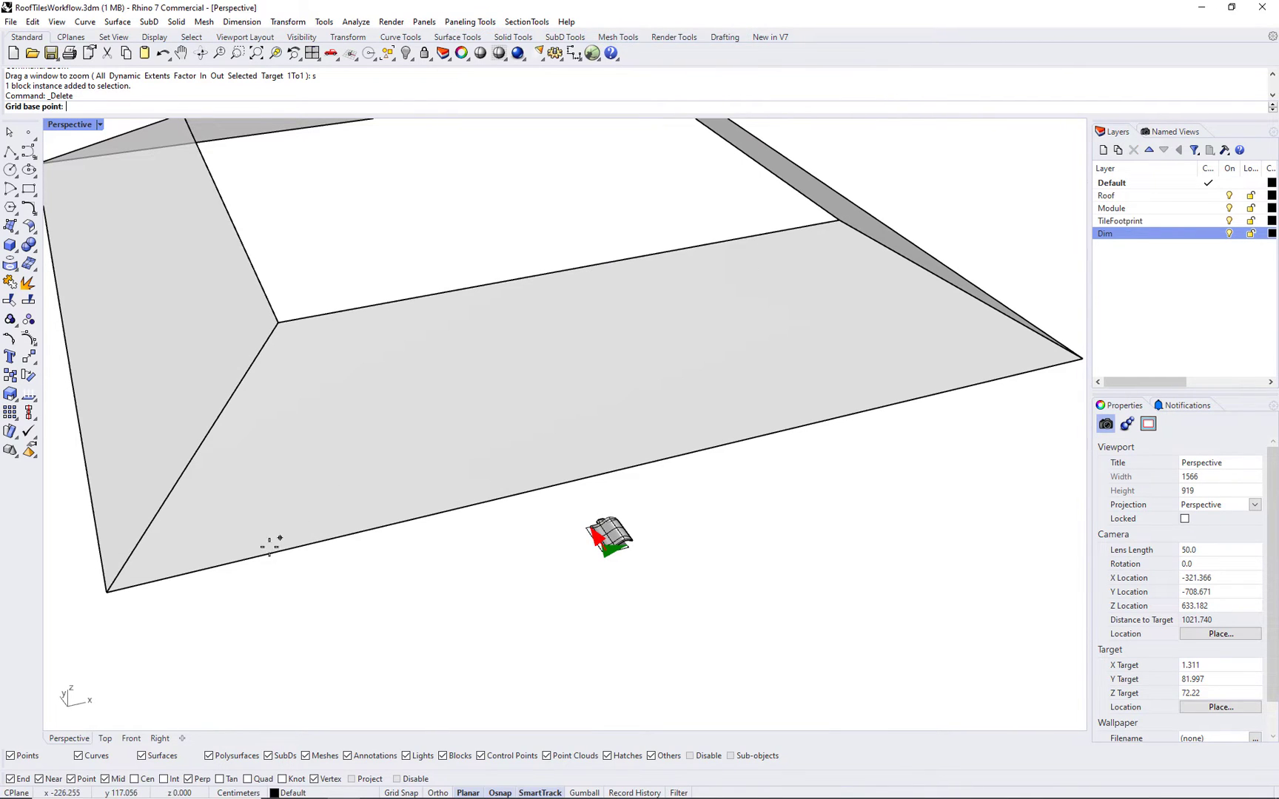
left_click(108, 592)
right_click_drag(220, 594, 398, 588)
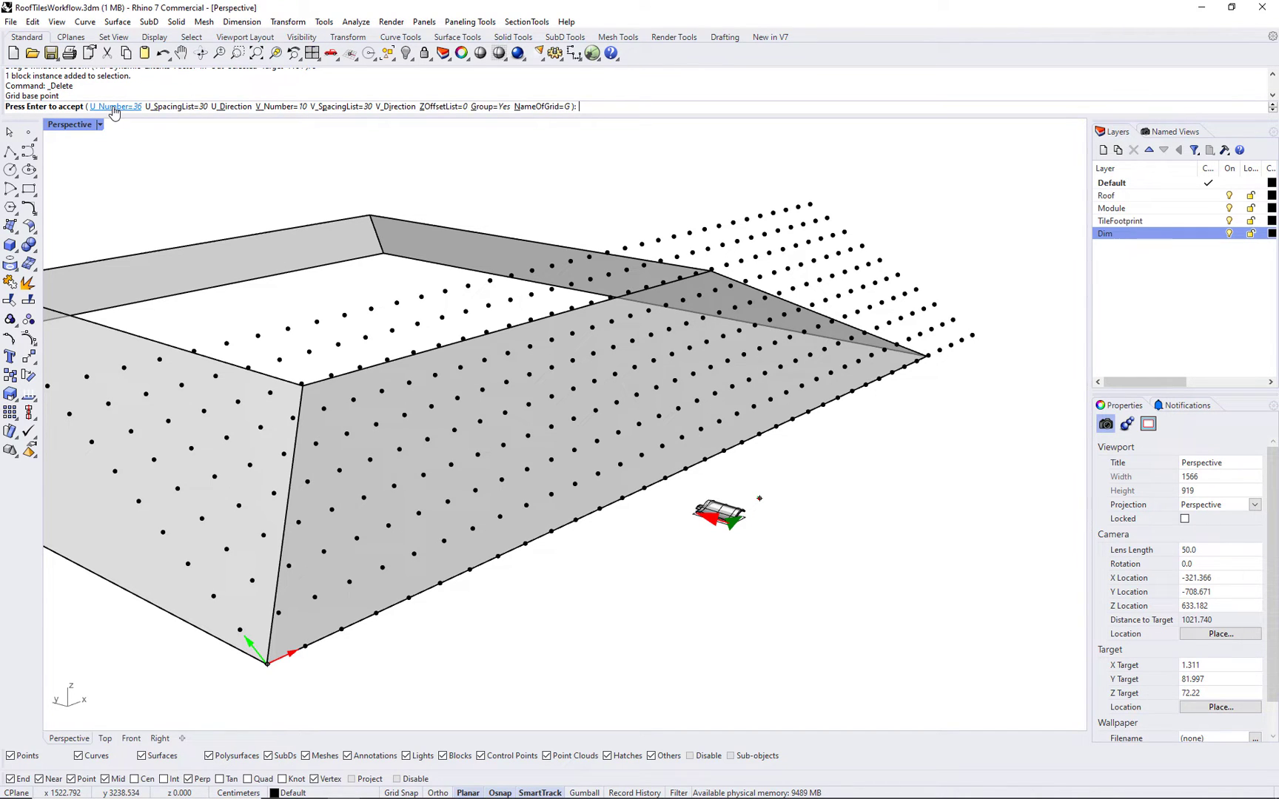
Step: Set the array grid's U spacing to 18 cm and V spacing to 32.5 cm
left_click(170, 108)
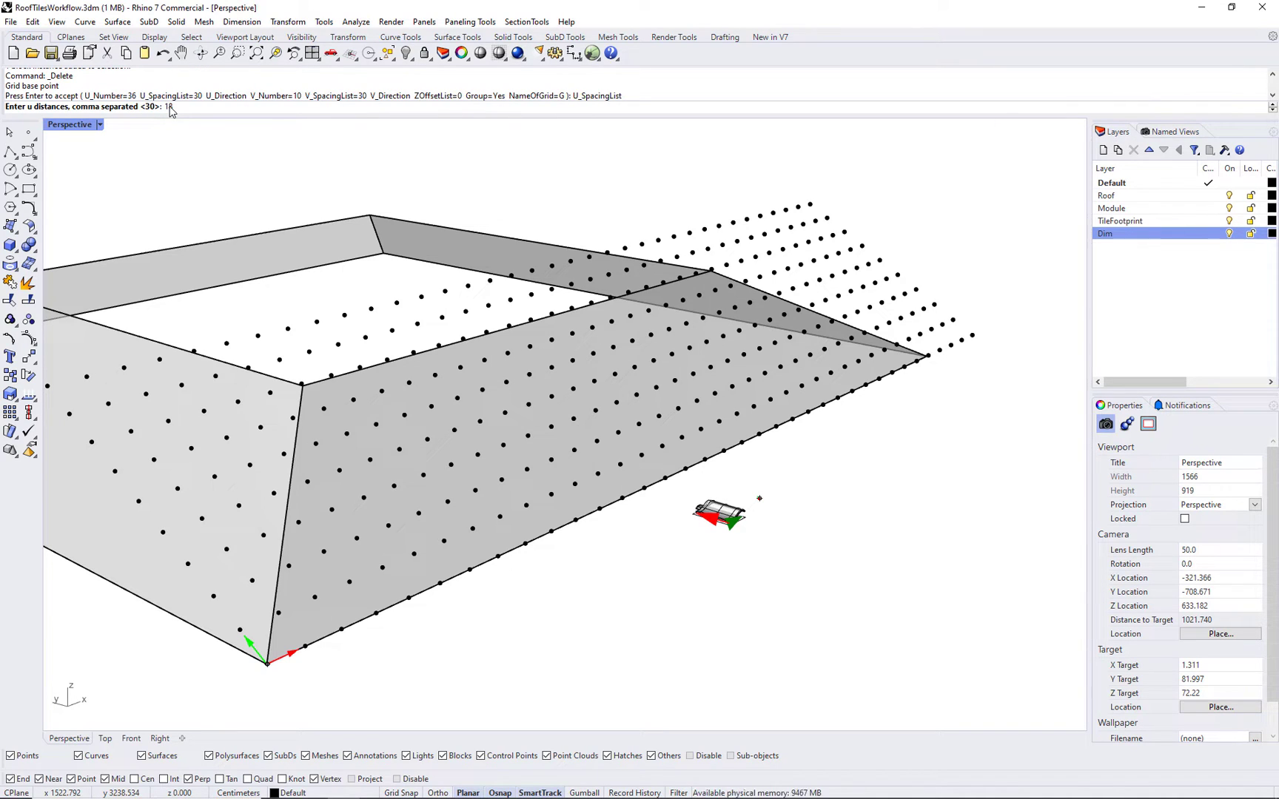
type("18")
key("Return")
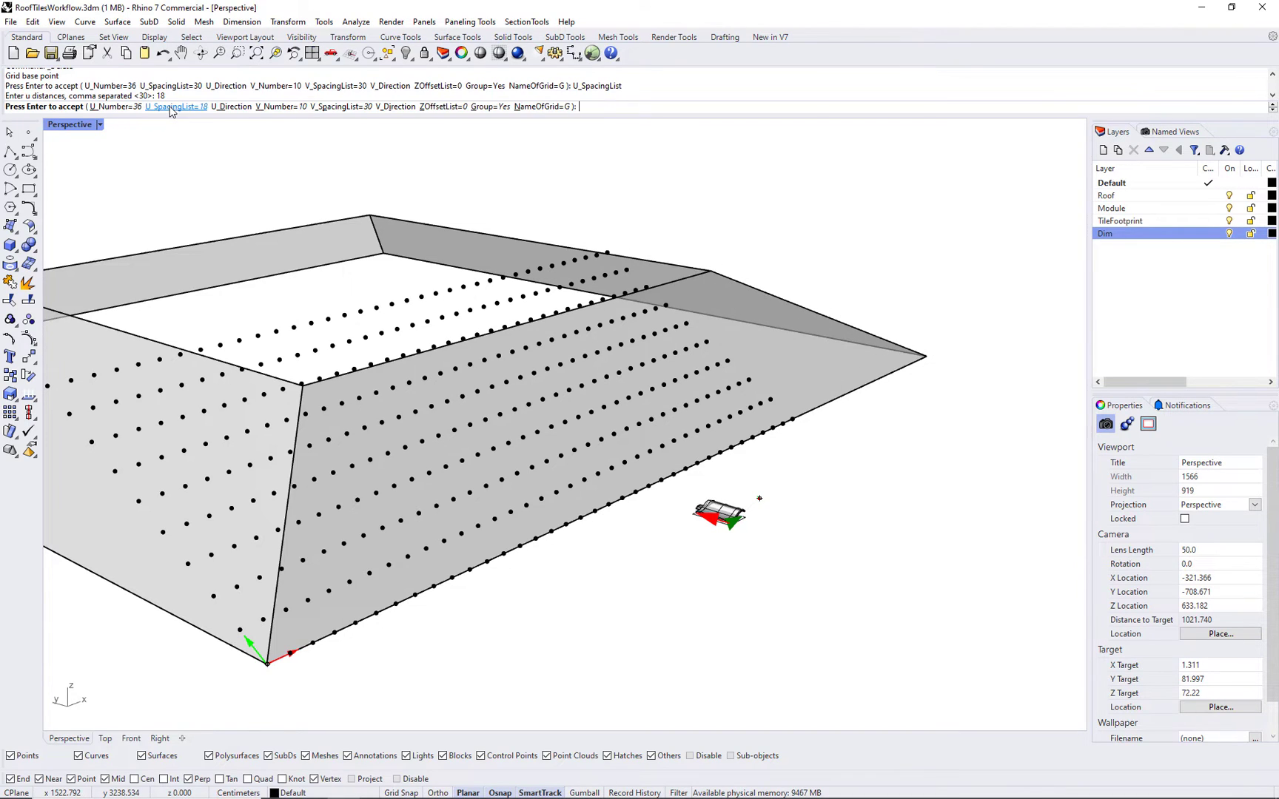
left_click(347, 108)
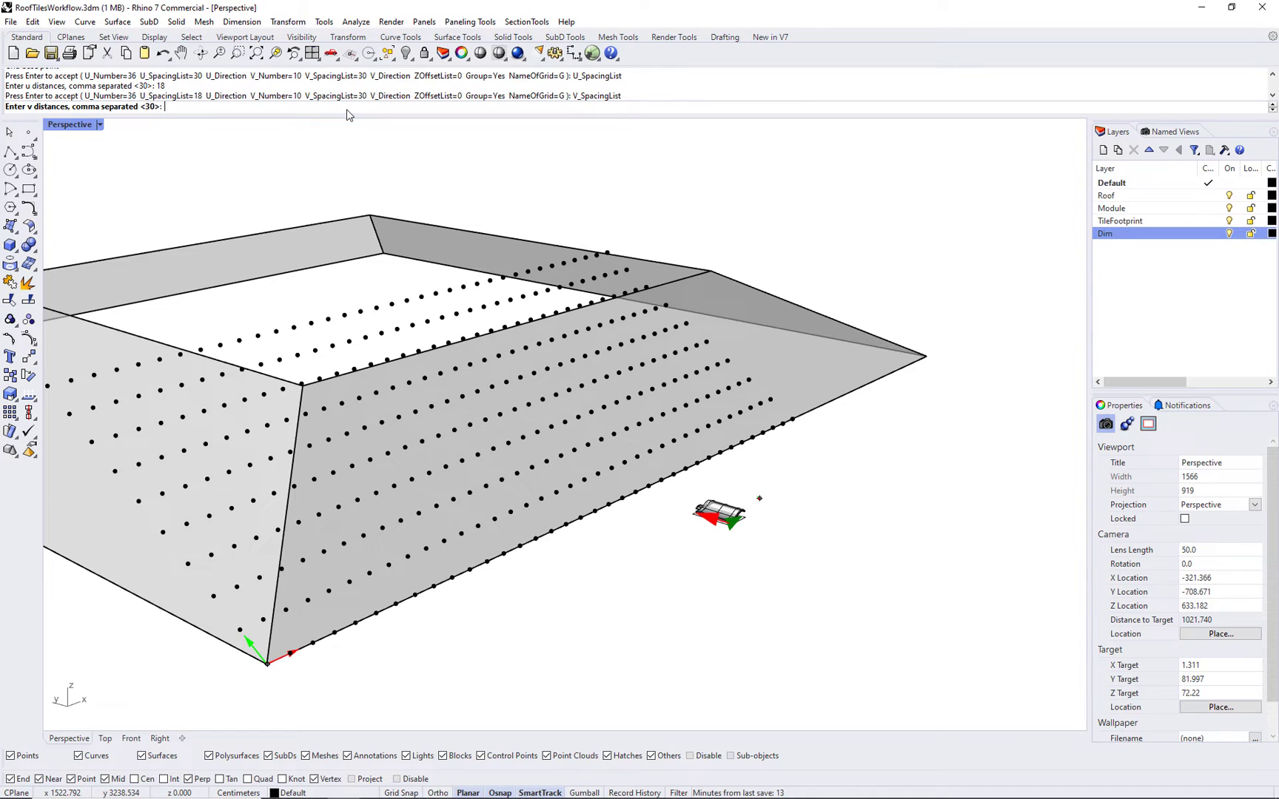
type("32.5")
key("Return")
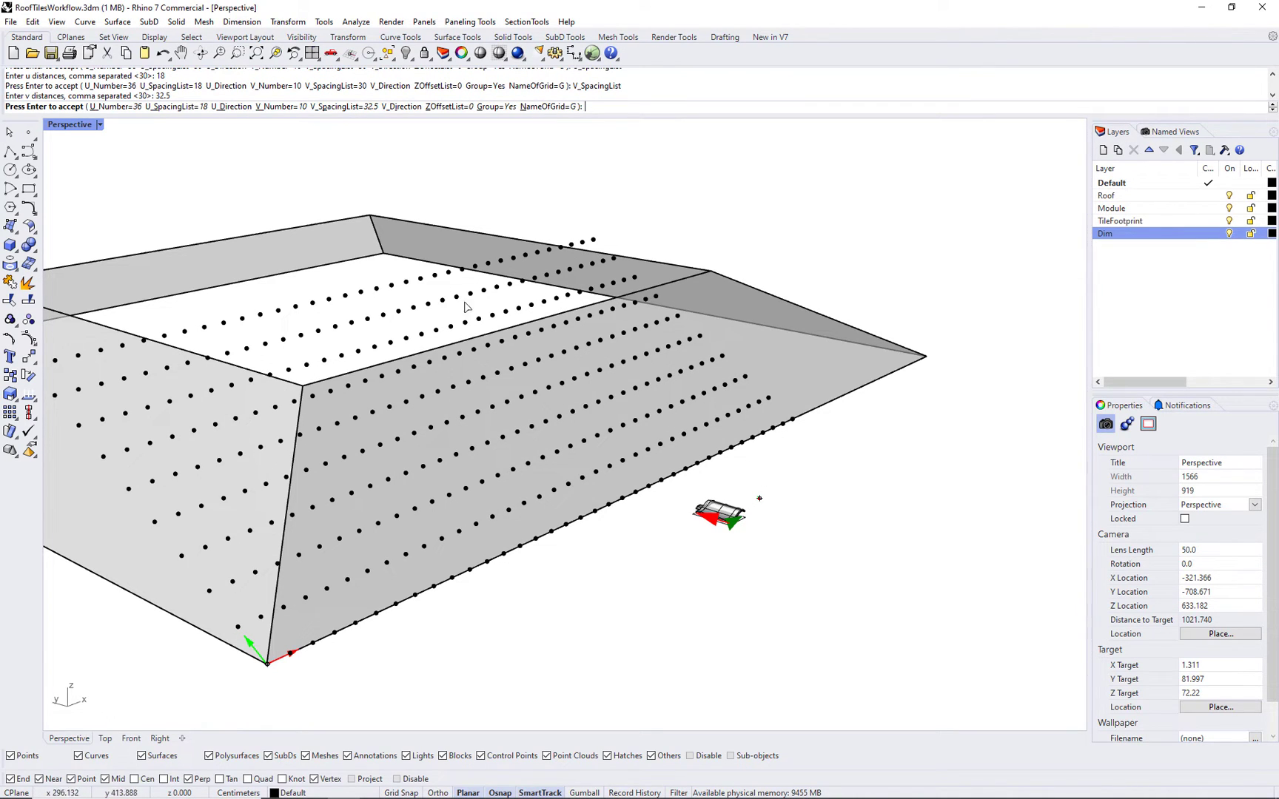
Step: Set the grid's U number to 56 to span the eave and accept the array grid
left_click(116, 110)
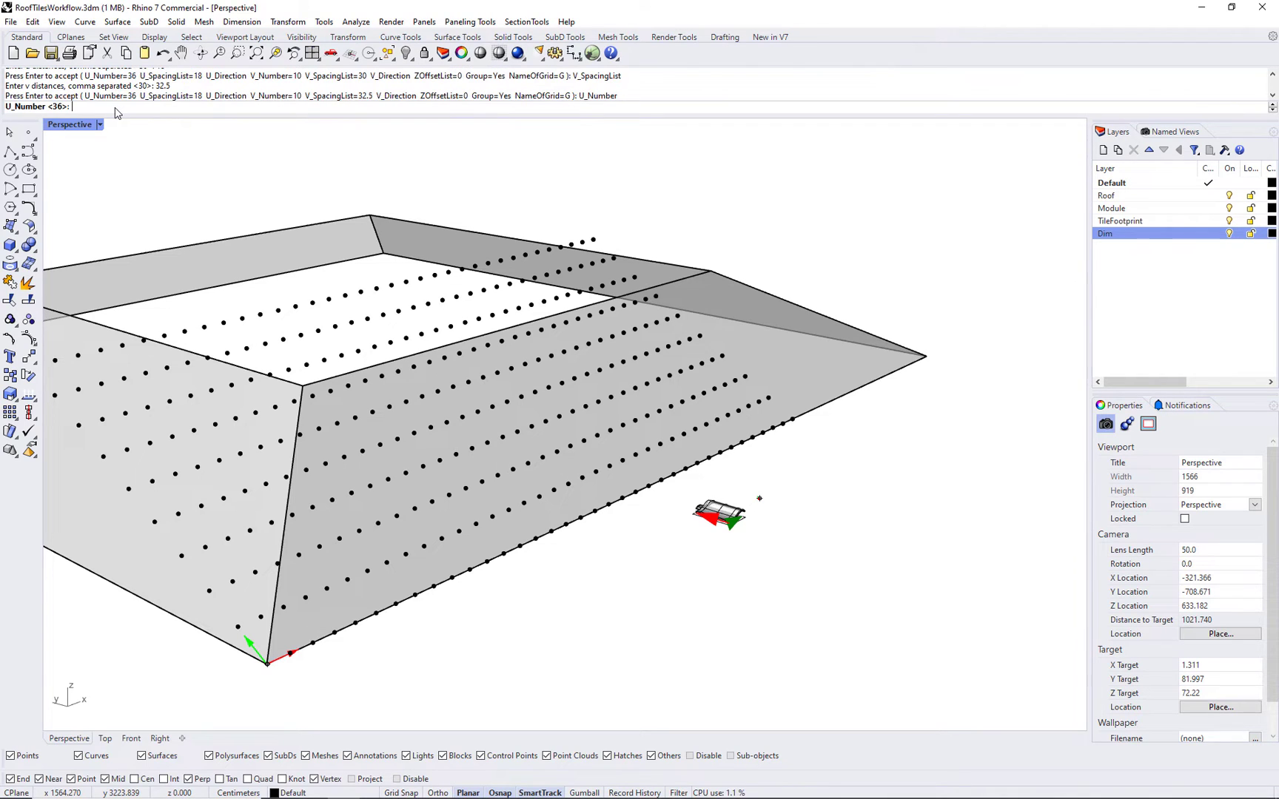
type("48")
key("Return")
left_click(115, 109)
type("56")
key("Return")
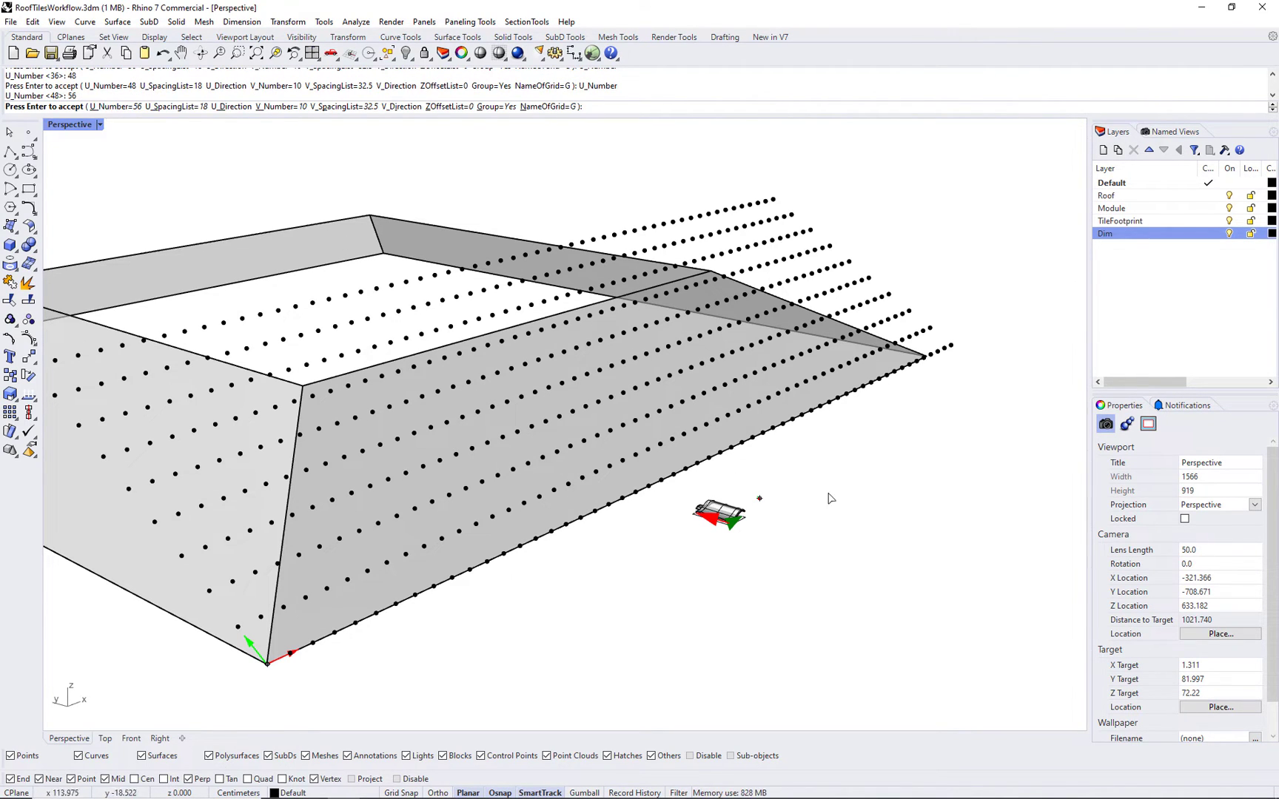
scroll(820, 588, "up", 2)
key("Return")
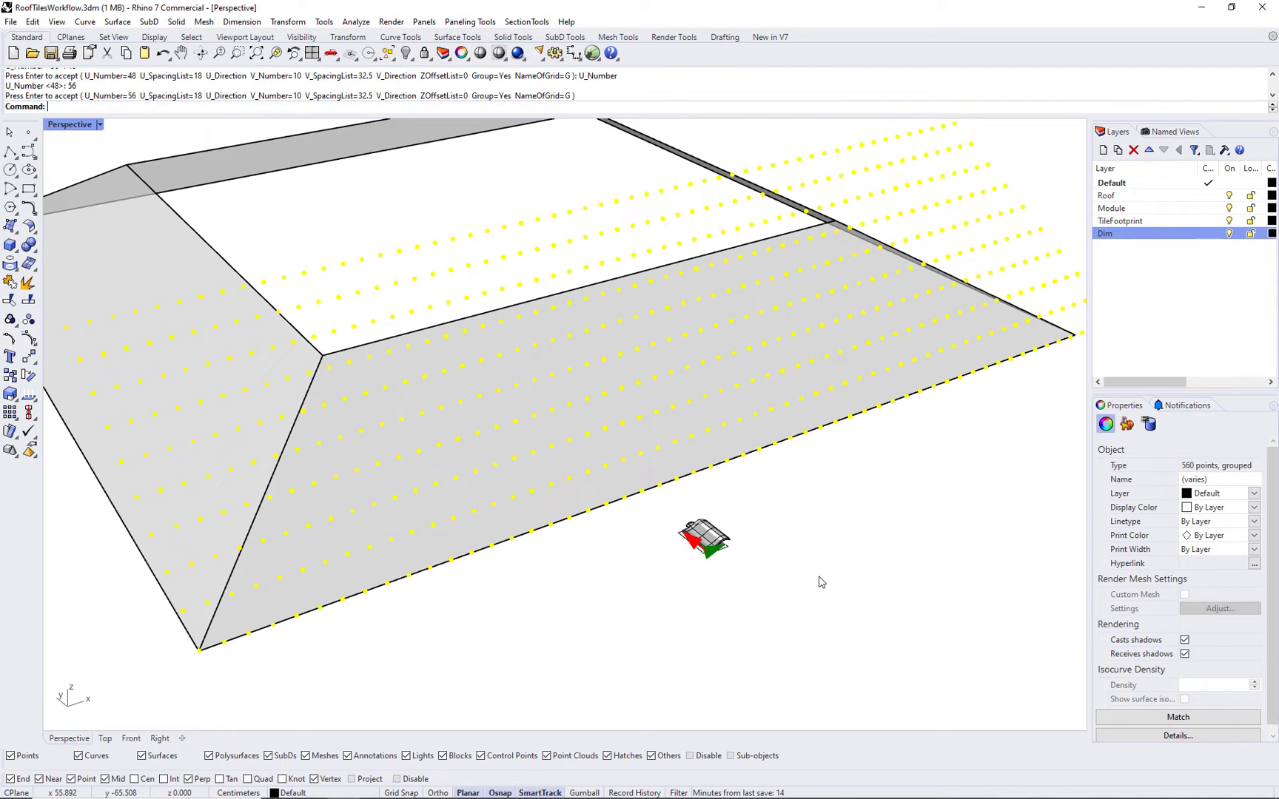
key("Escape")
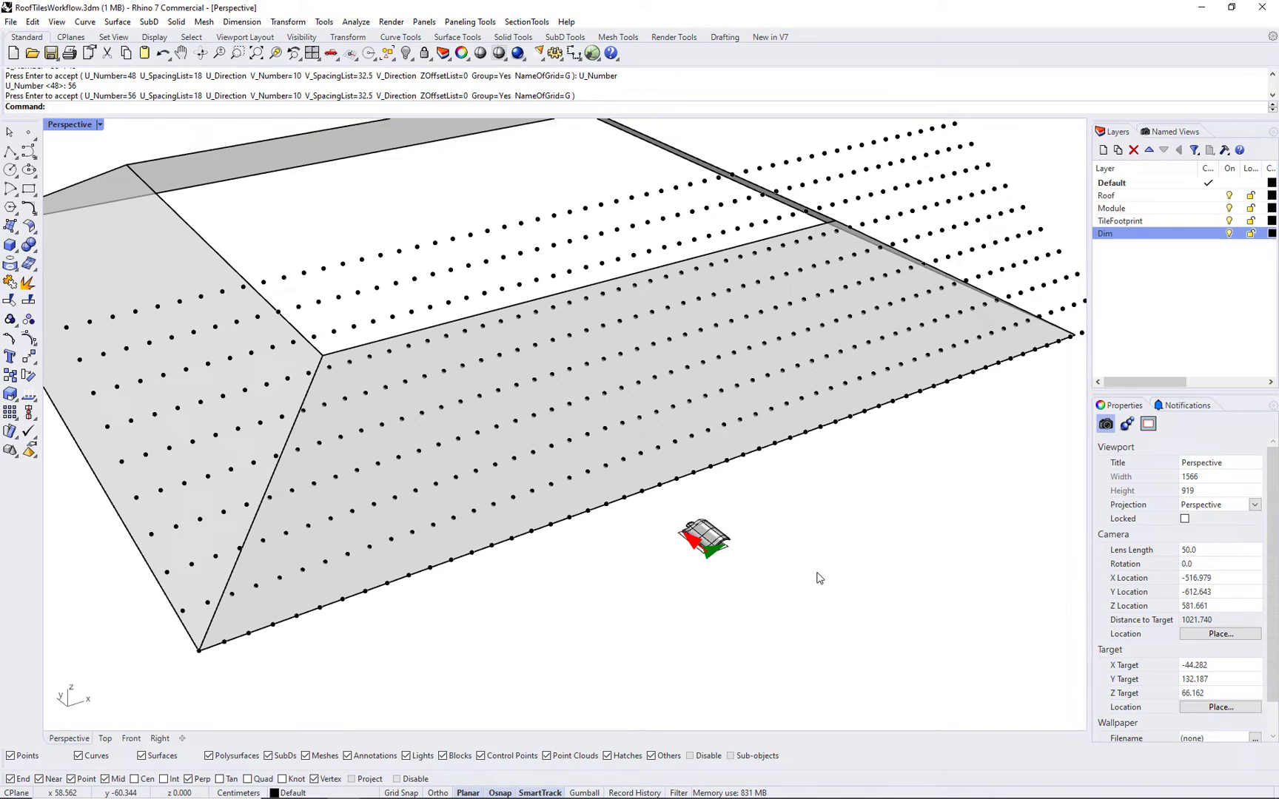
Step: Trim the paneling grid against the front roof face in Inside mode, keeping only the points on that face
left_click(471, 22)
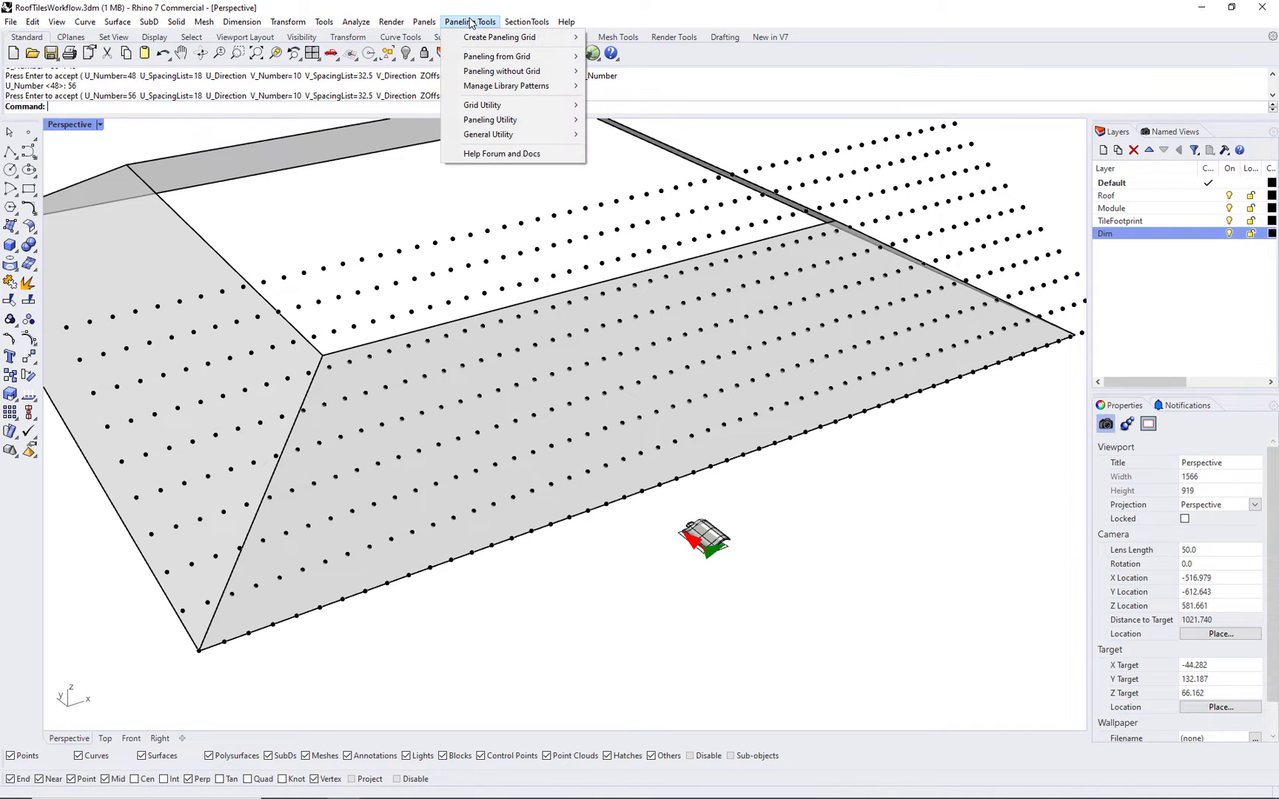
mouse_move(542, 104)
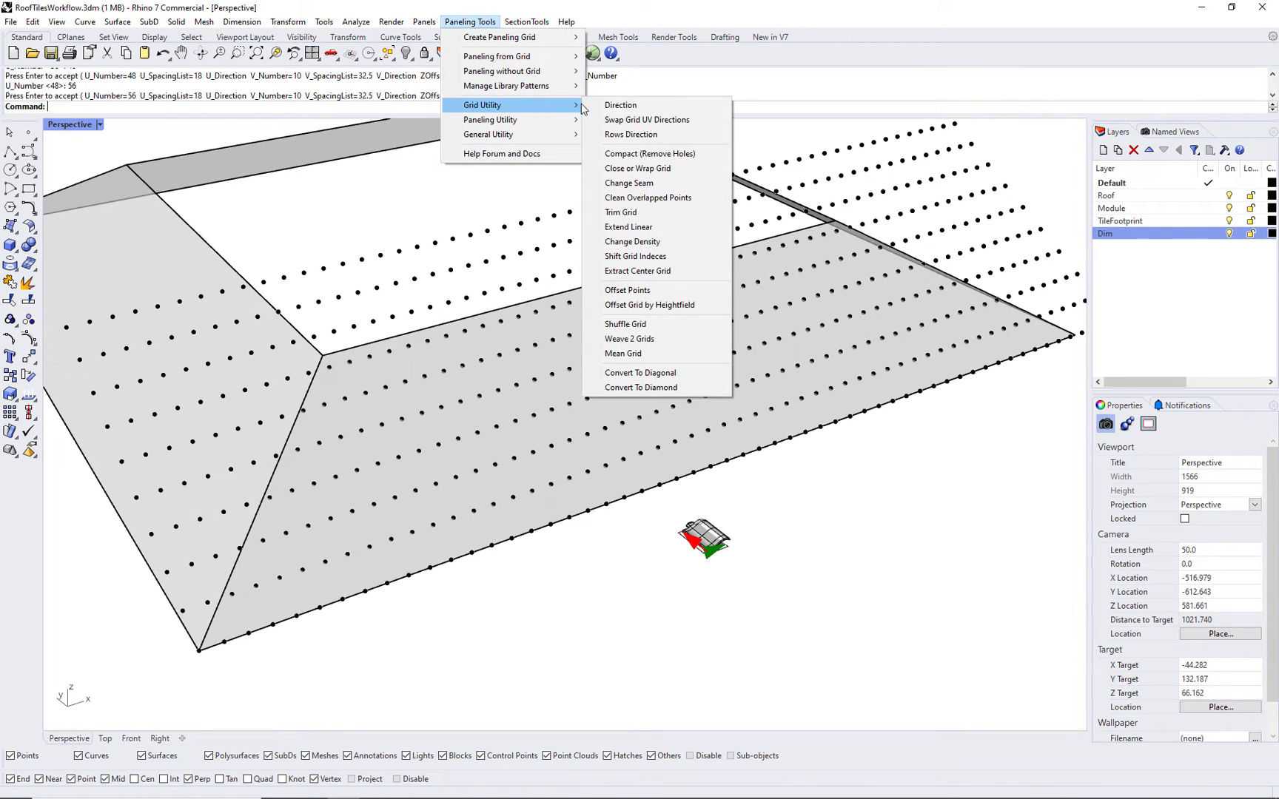
left_click(661, 215)
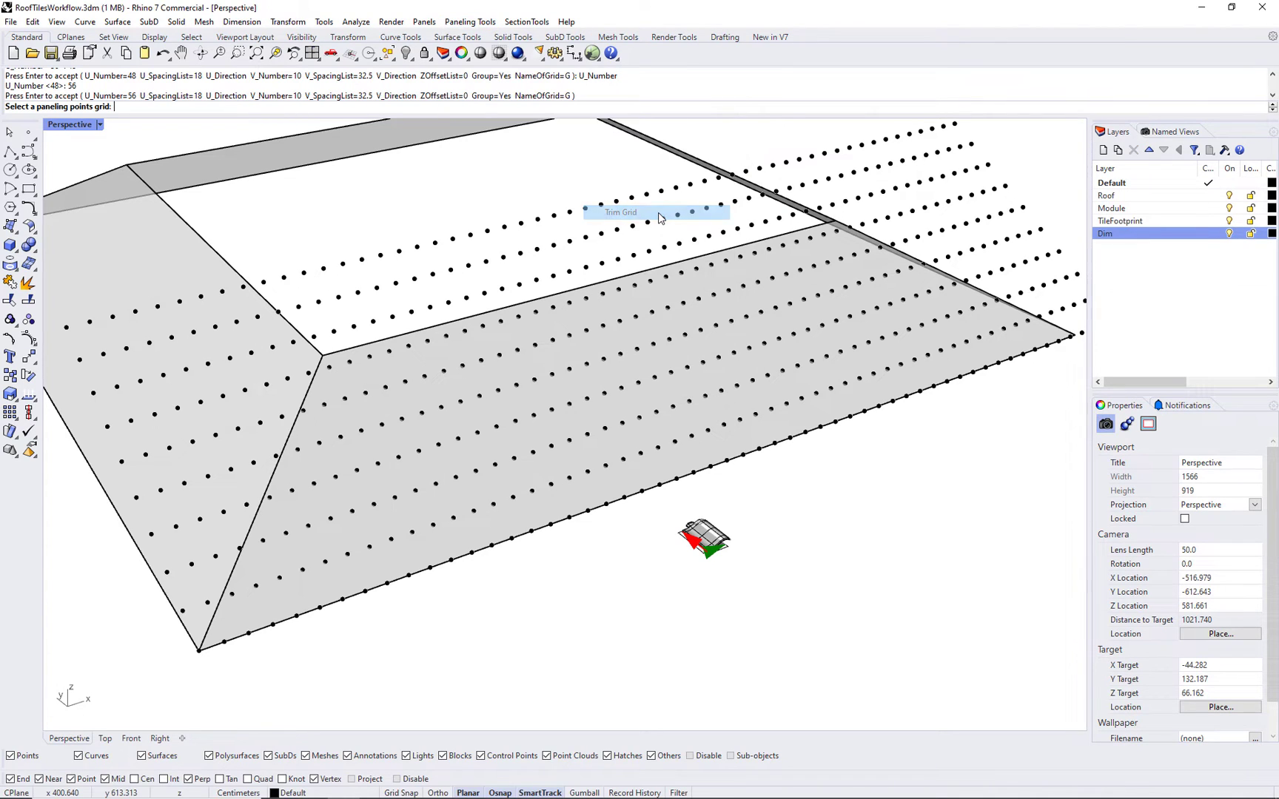
left_click(571, 276)
key("Return")
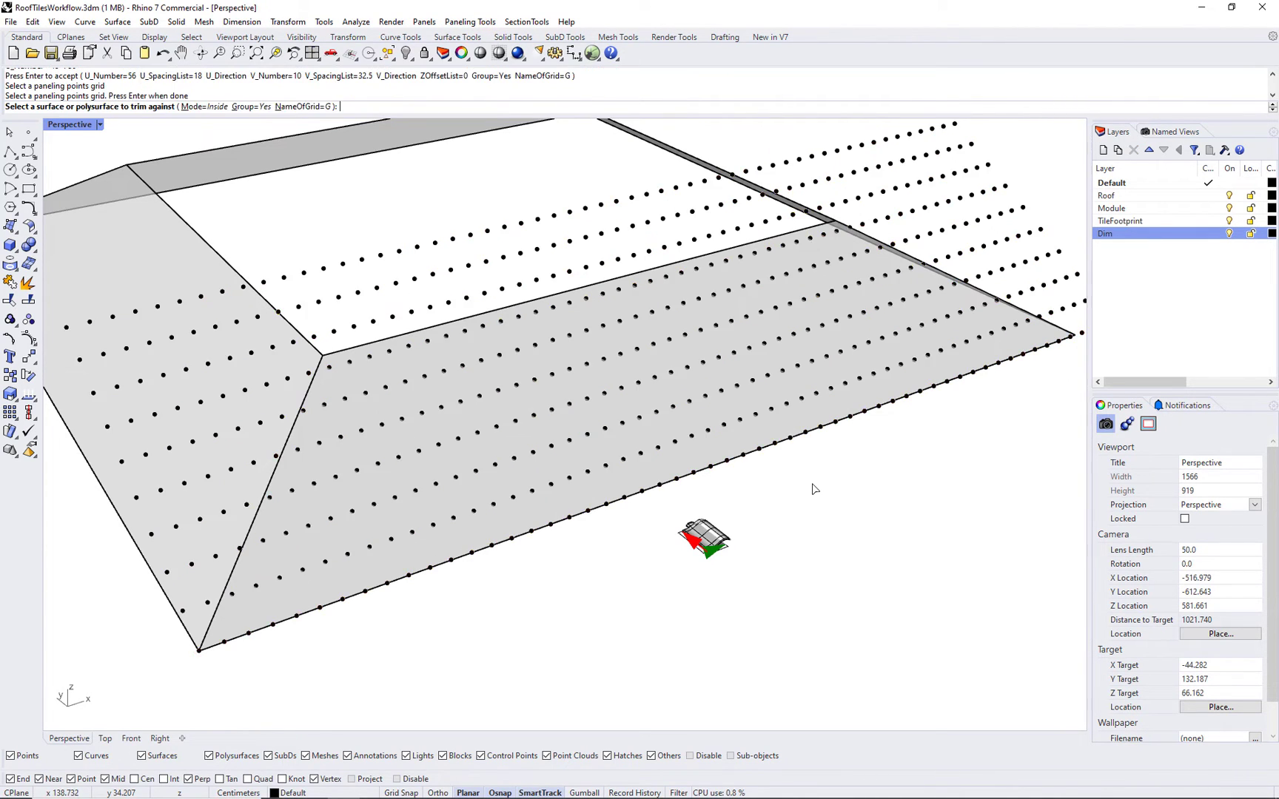
left_click(202, 107)
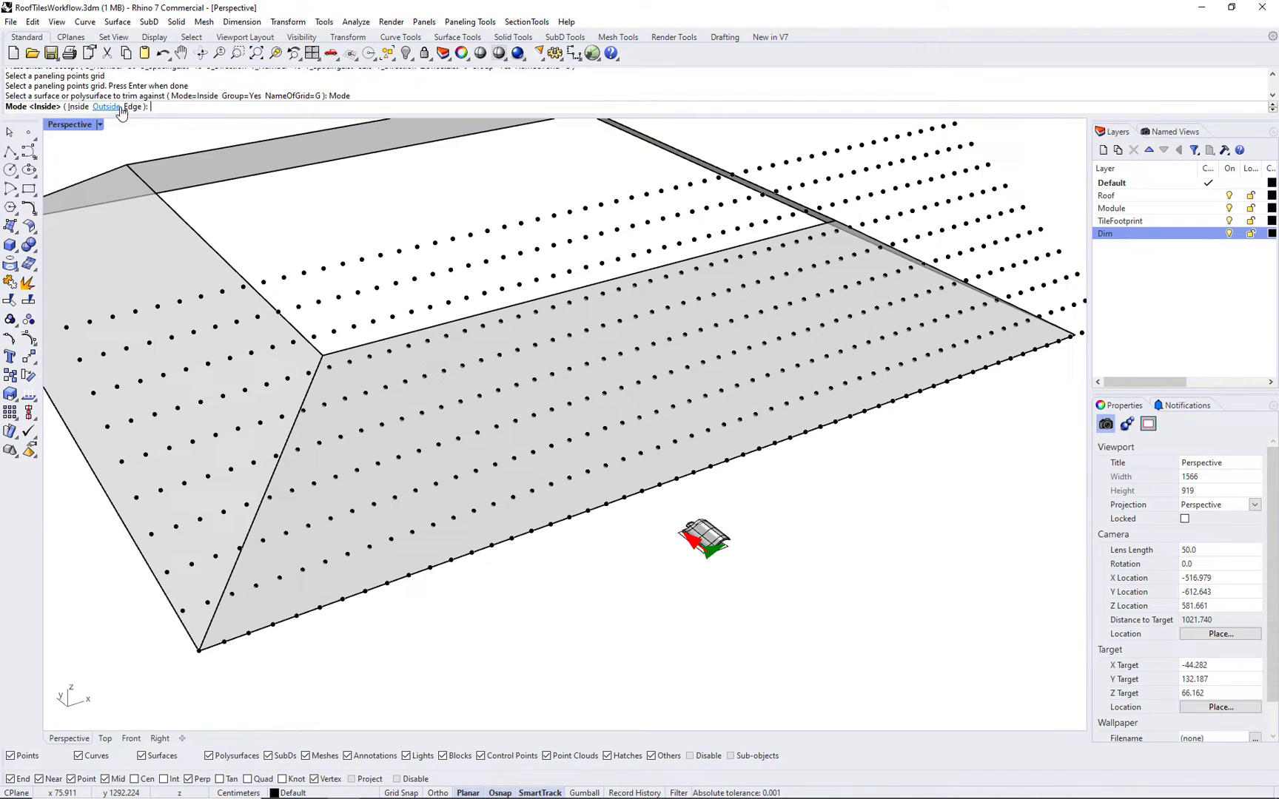
left_click(77, 107)
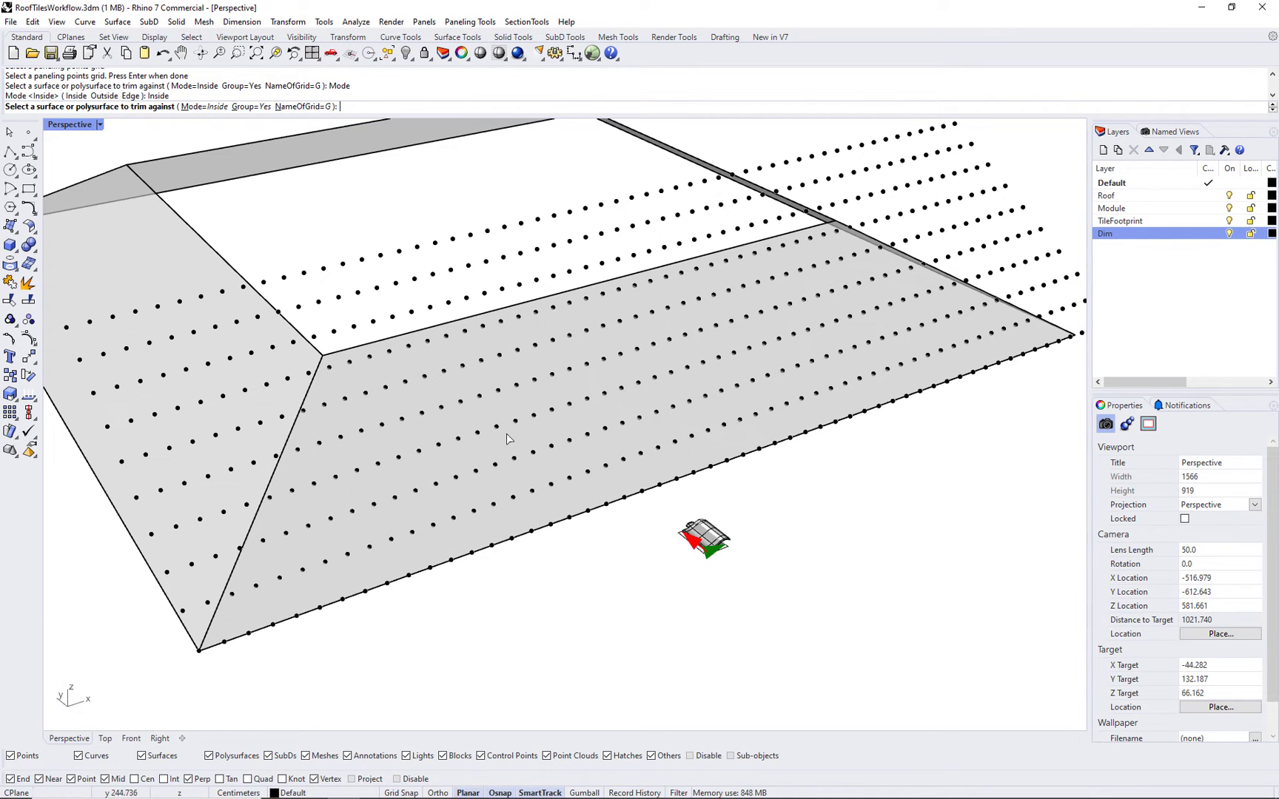
left_click(543, 454)
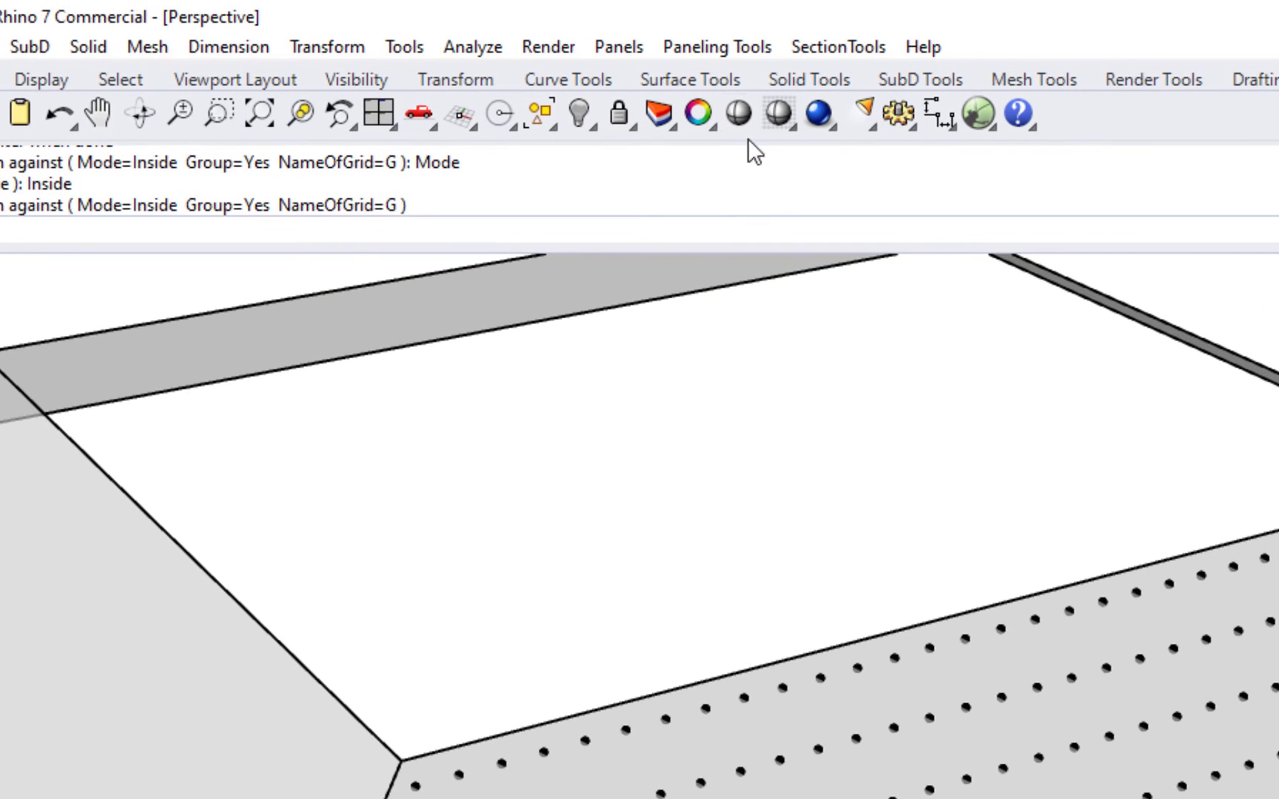
Step: Start Orient 2D/3D module to Grid with the roof tile as the module object
left_click(708, 46)
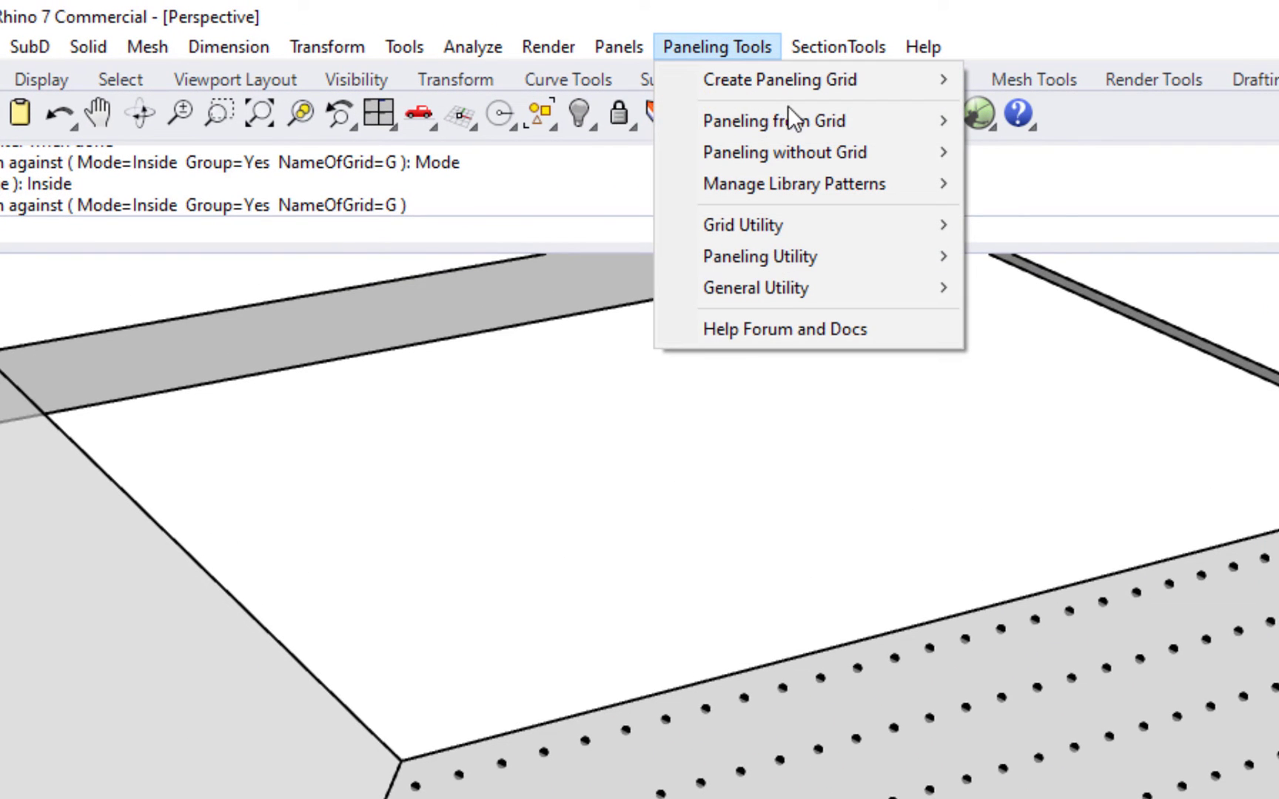
mouse_move(811, 120)
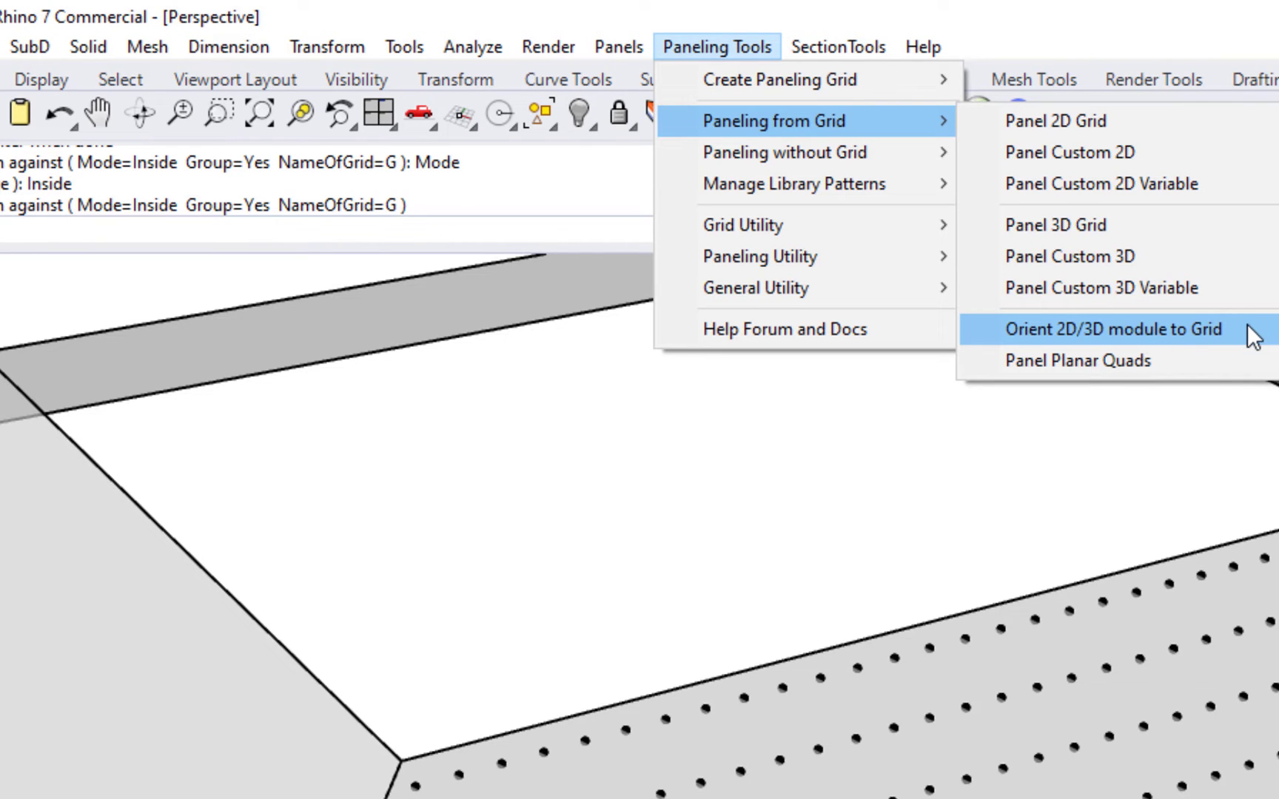
left_click(1251, 335)
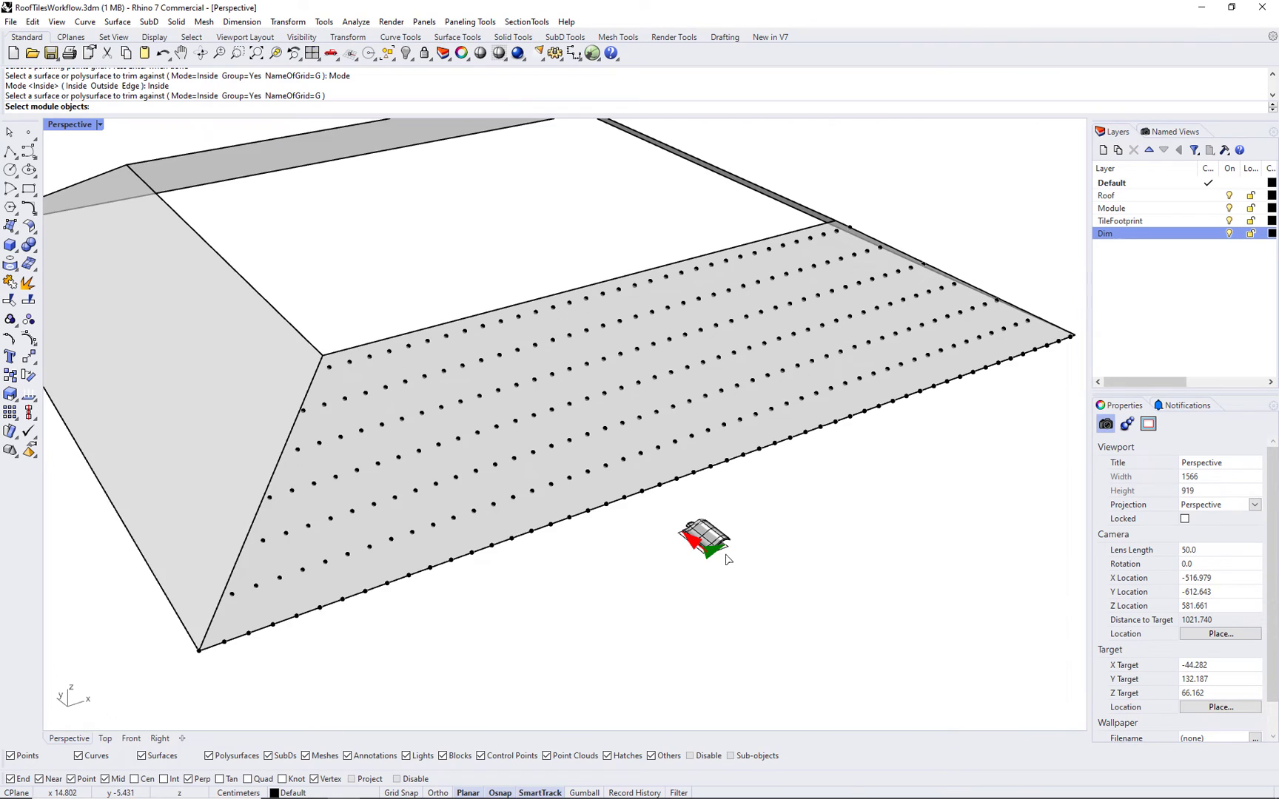
scroll(726, 560, "up", 8)
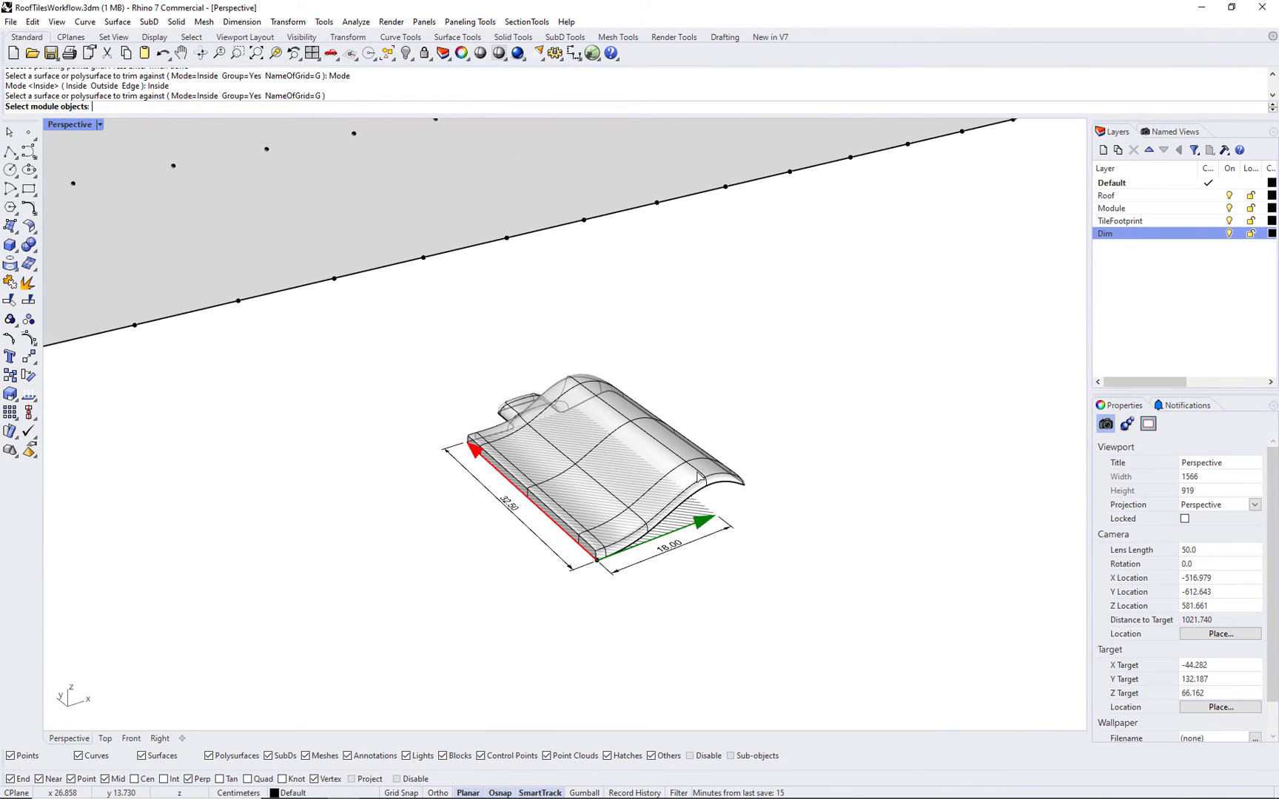
left_click(700, 478)
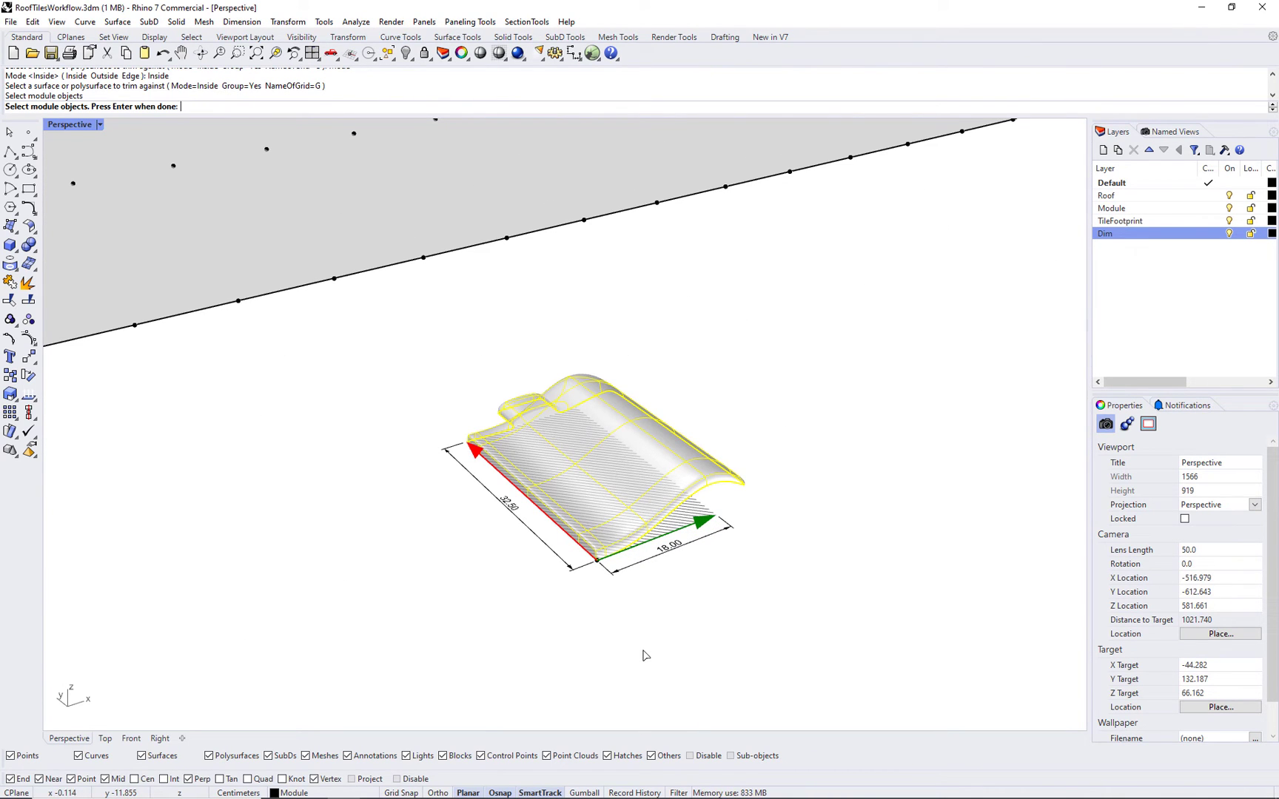
key("Return")
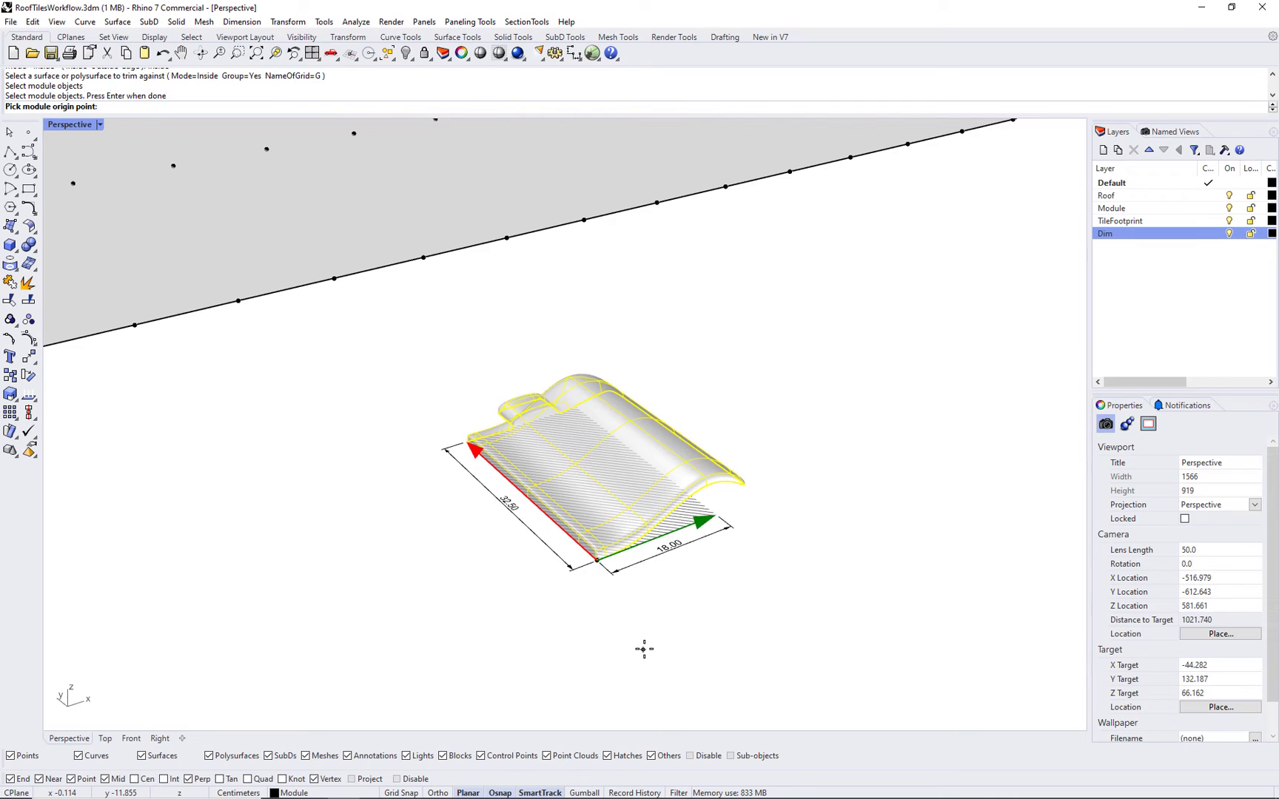
Step: Place the module origin at the footprint's corner, x along its 18 cm side and y along its 32.5 cm side, with rigid orienting
left_click(596, 560)
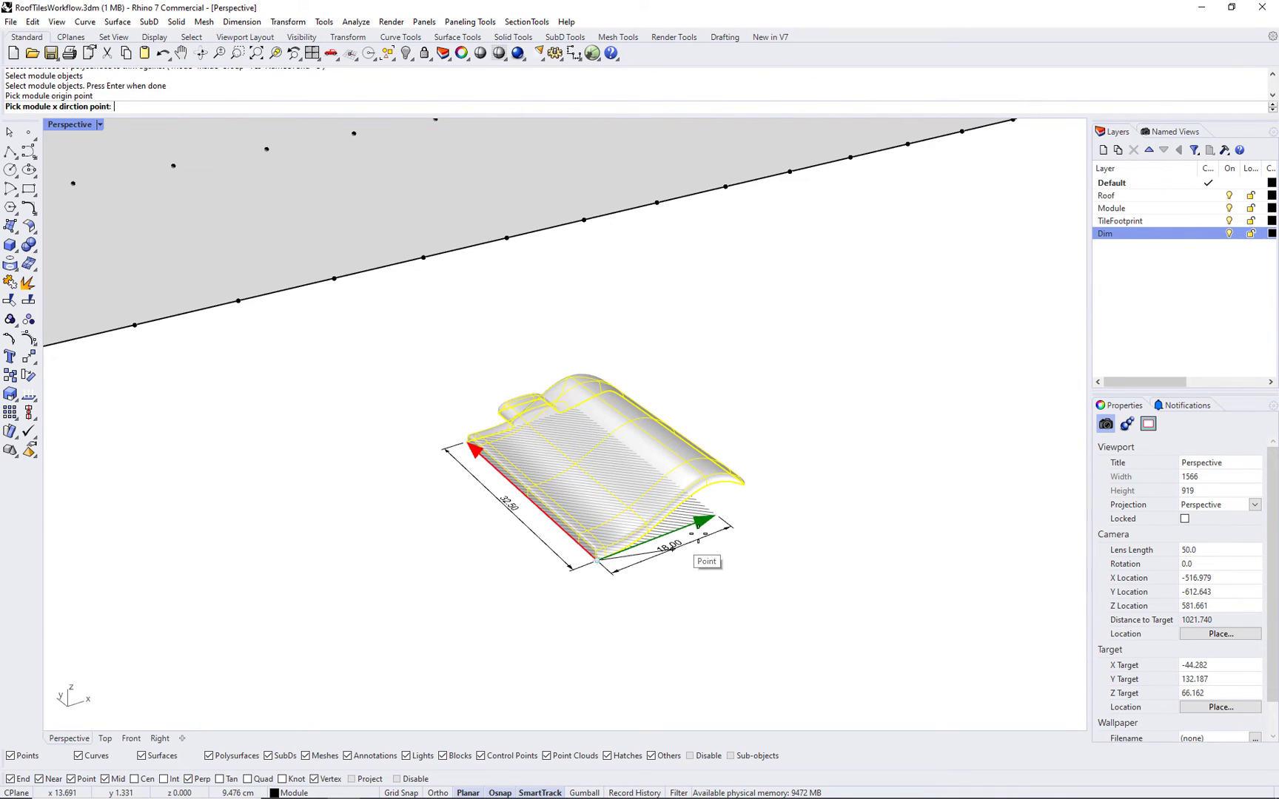
left_click(712, 516)
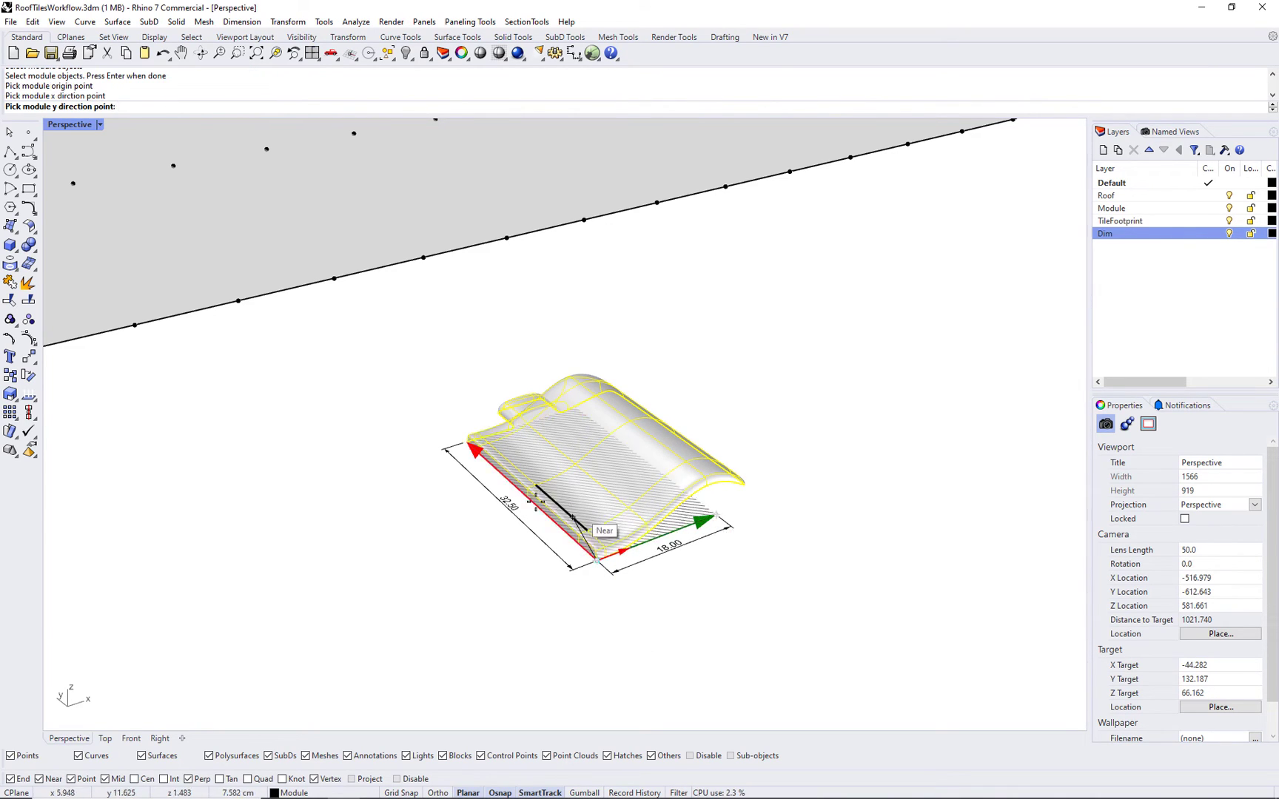
left_click(462, 442)
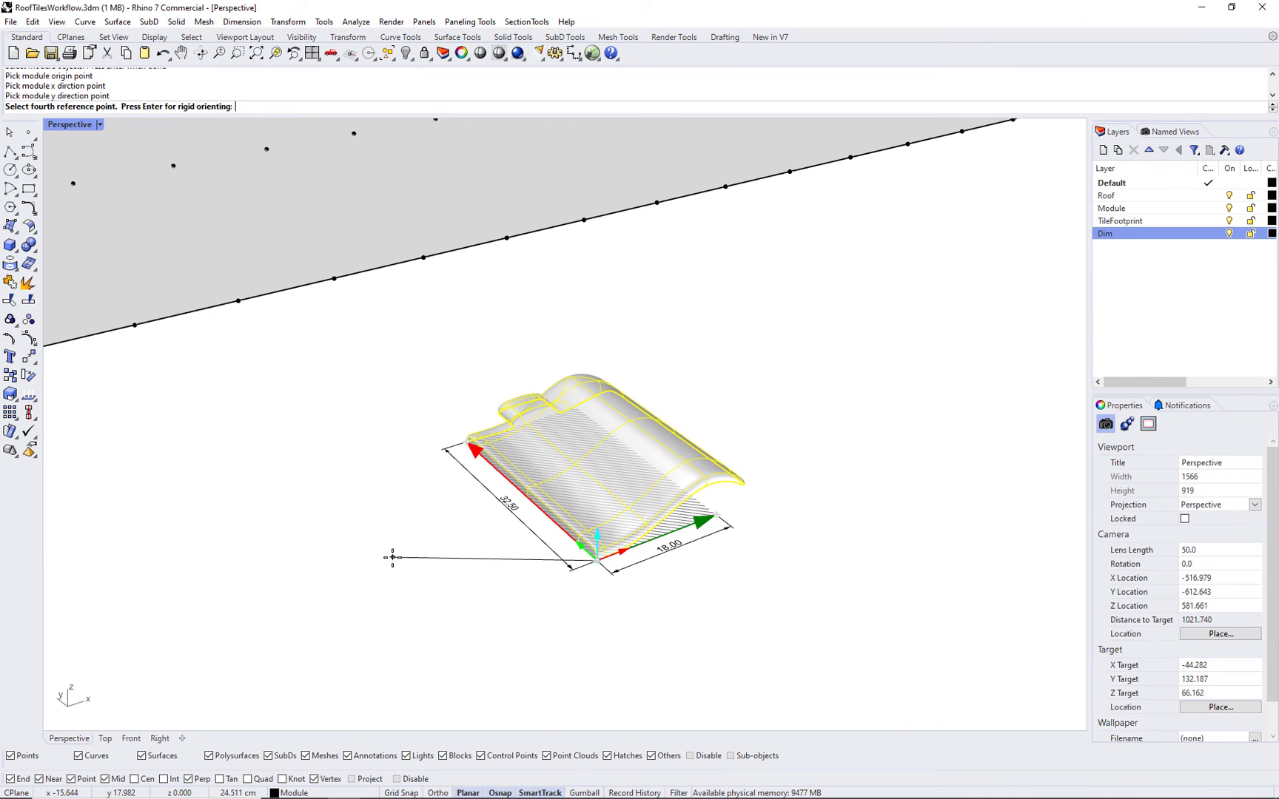
key("Return")
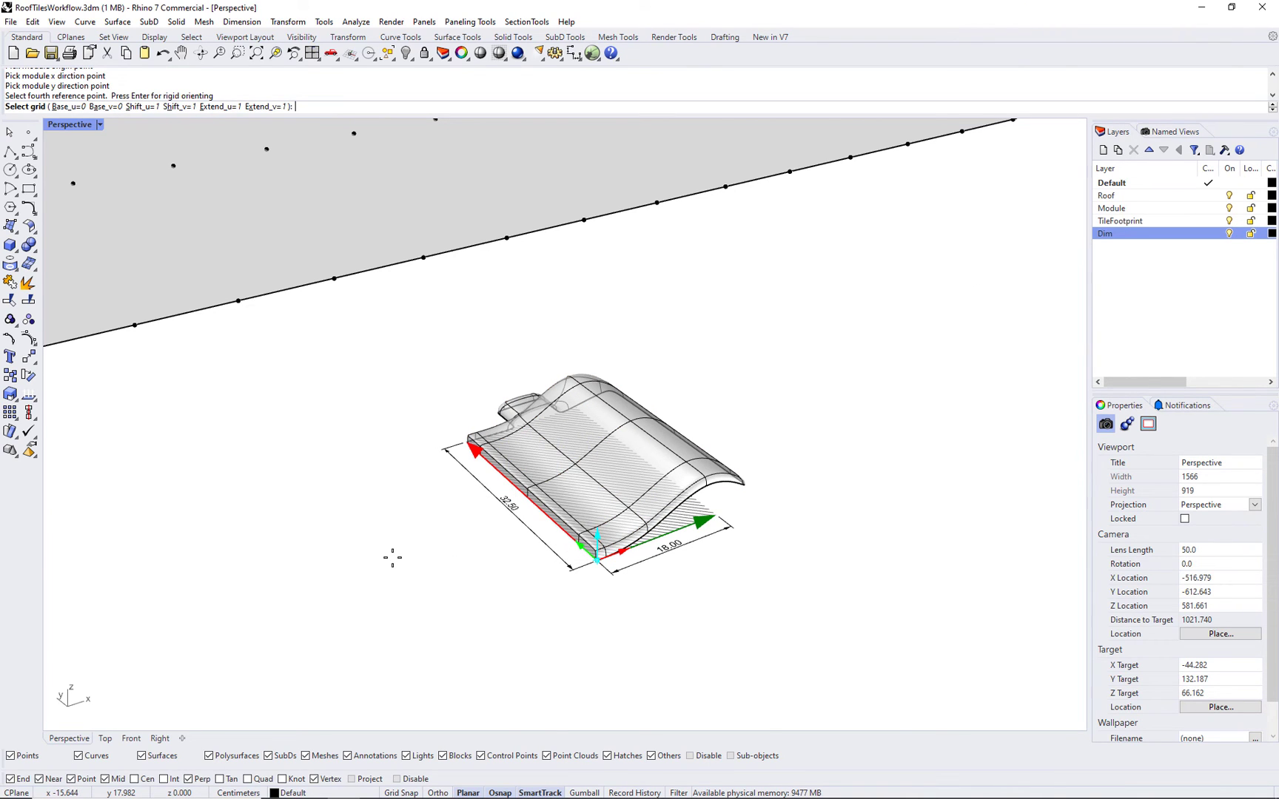
Step: Populate the trimmed front-face grid with tiles, keeping the default base, shift and extend values and using no base surface
scroll(392, 558, "down", 5)
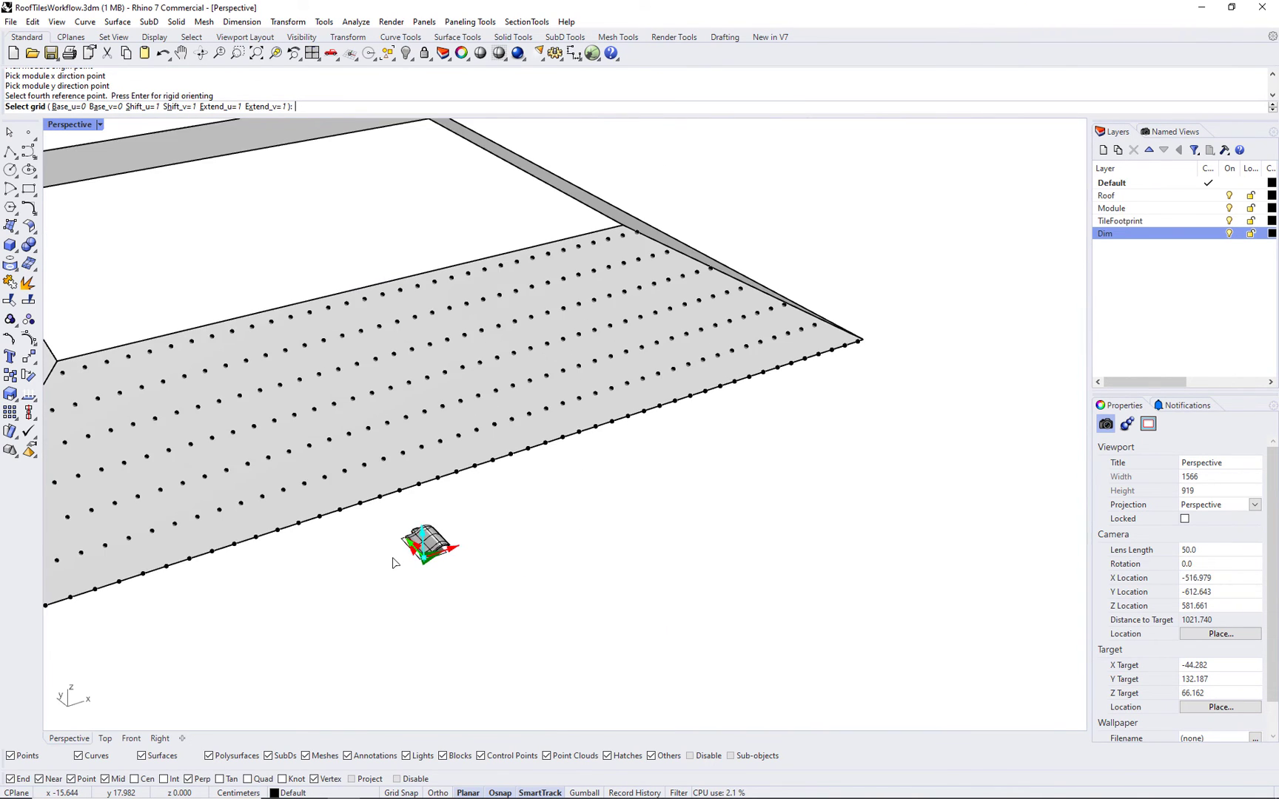
right_click_drag(385, 562, 596, 544, "shift")
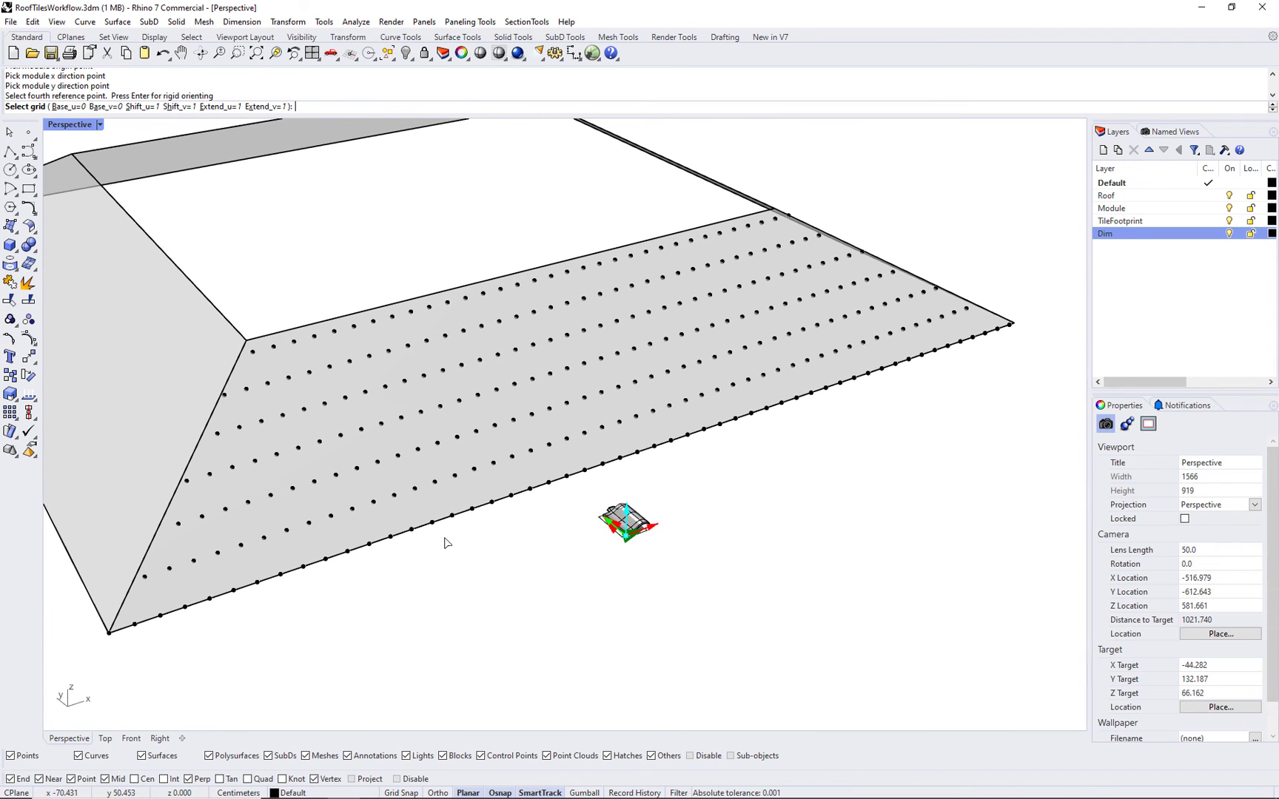
left_click(170, 572)
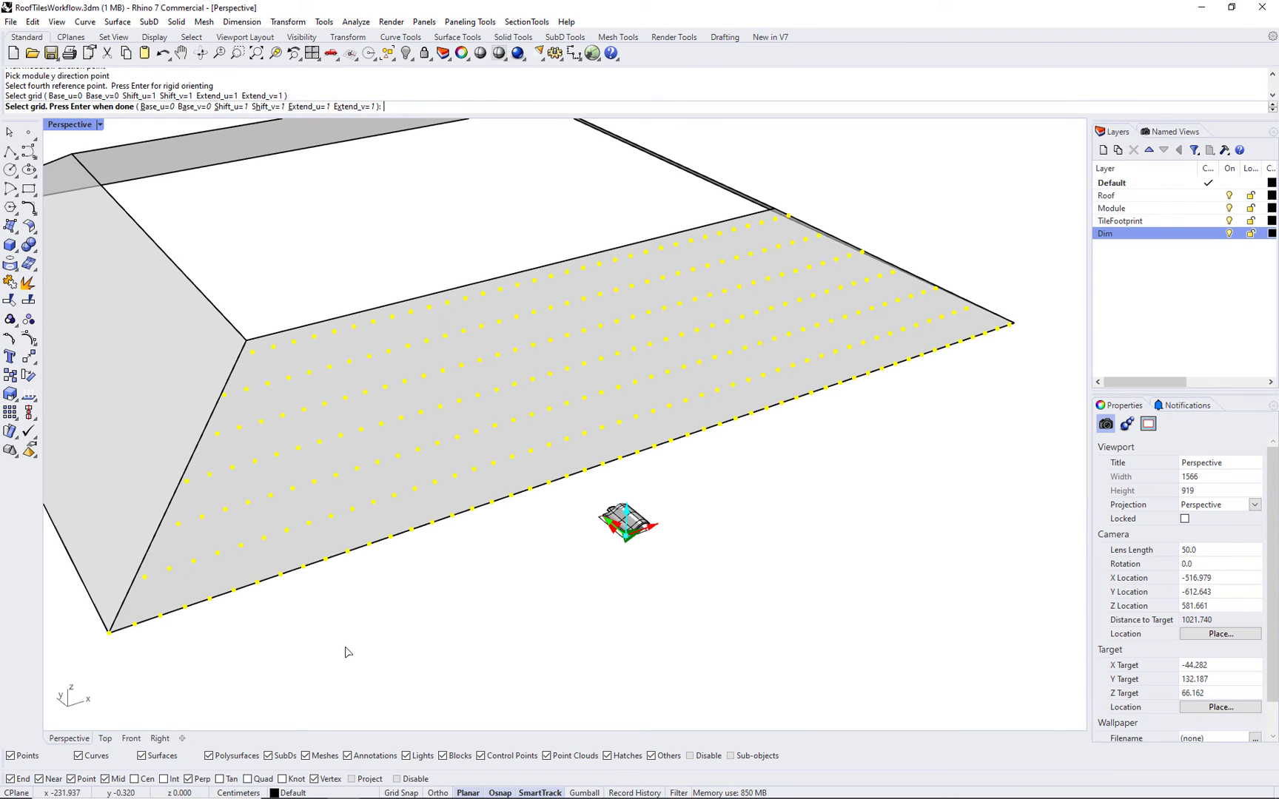
key("Return")
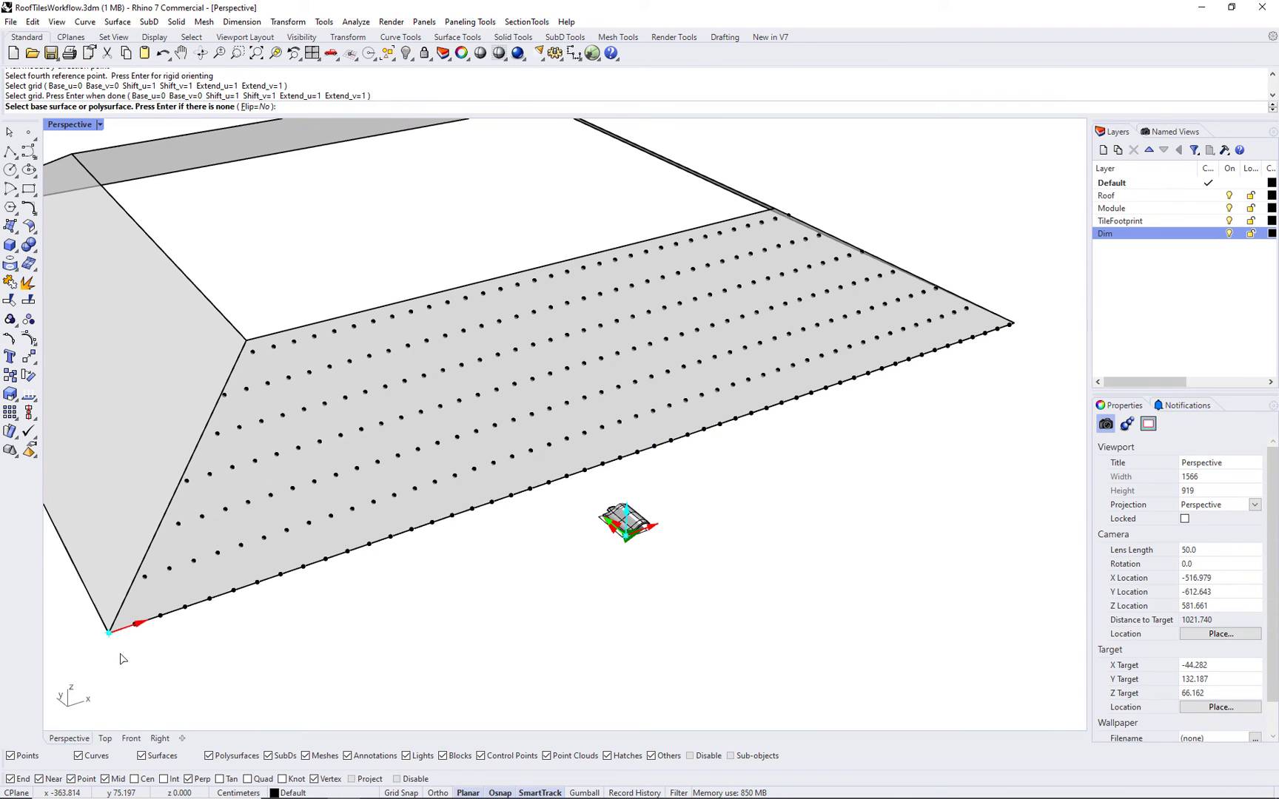
key("Return")
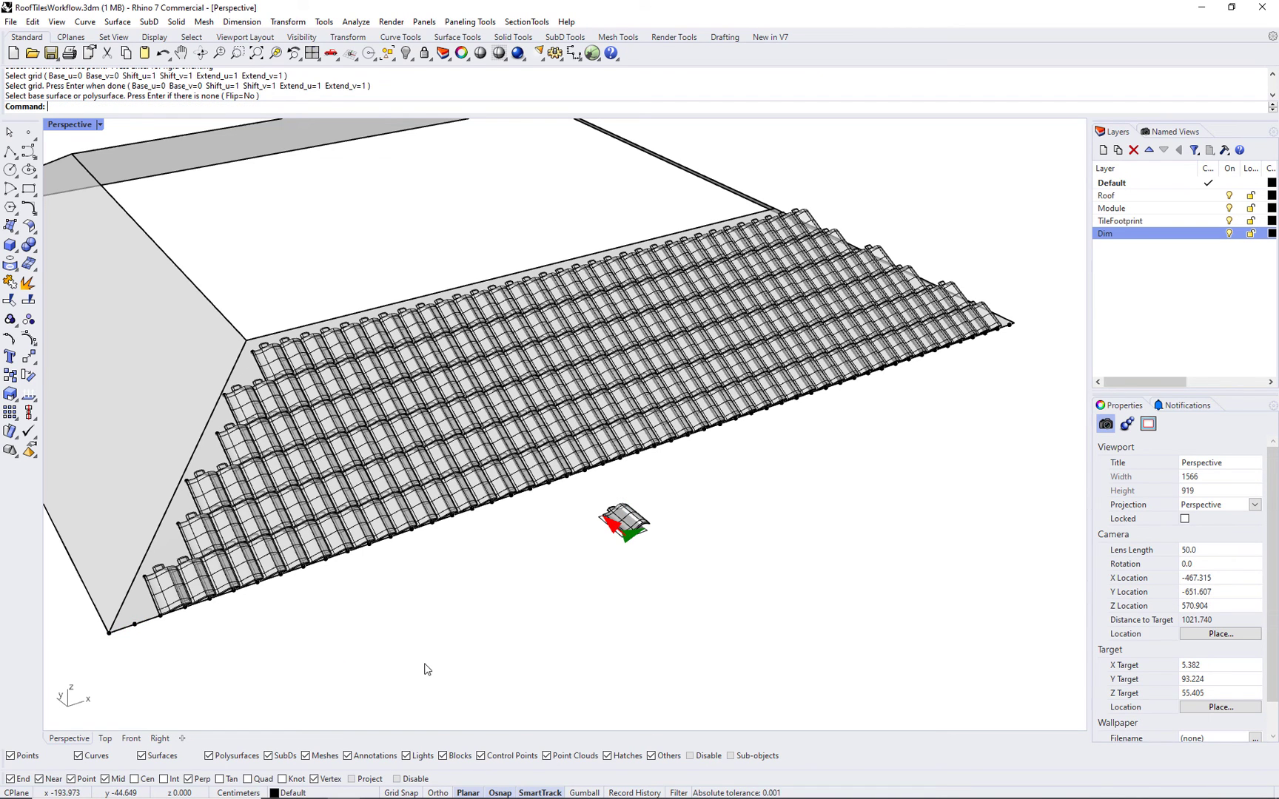
Step: Set the Perspective viewport to Rendered display mode and take a closer look at the tiled roof face
left_click(102, 126)
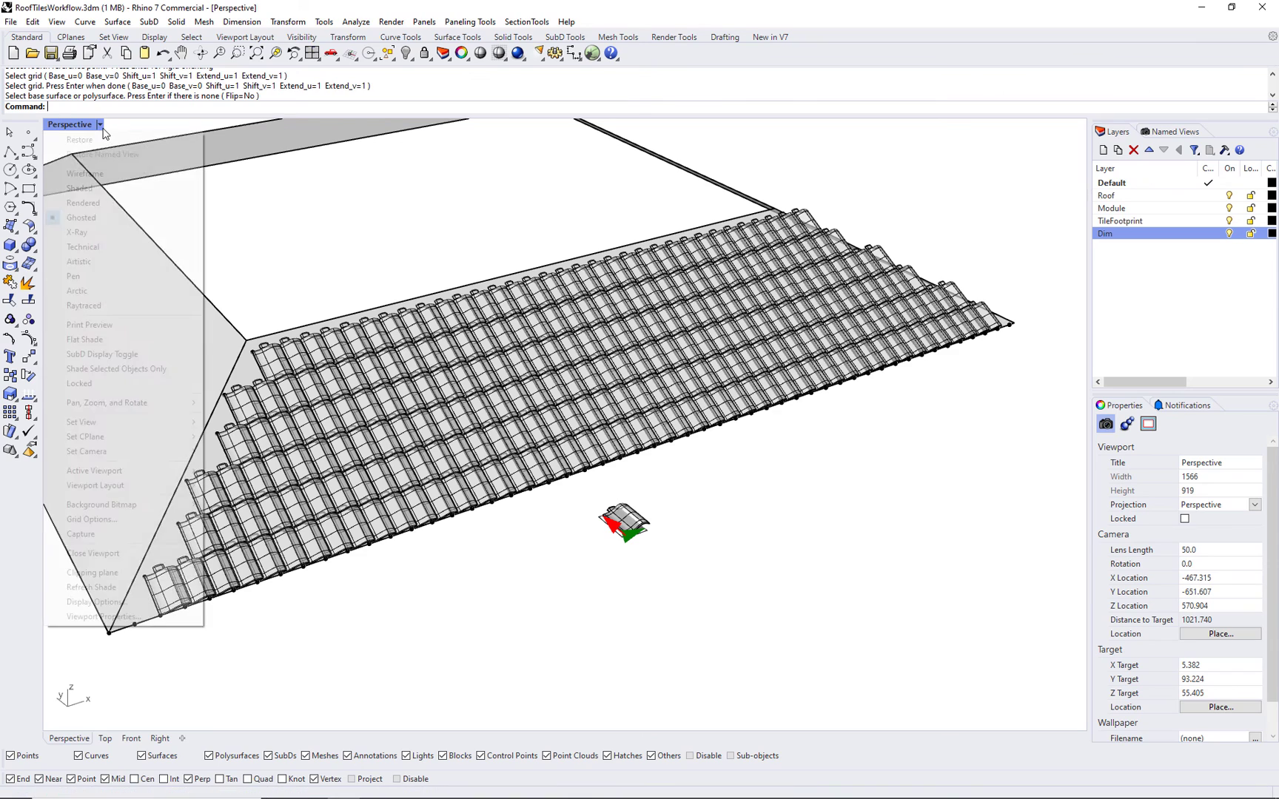
left_click(98, 205)
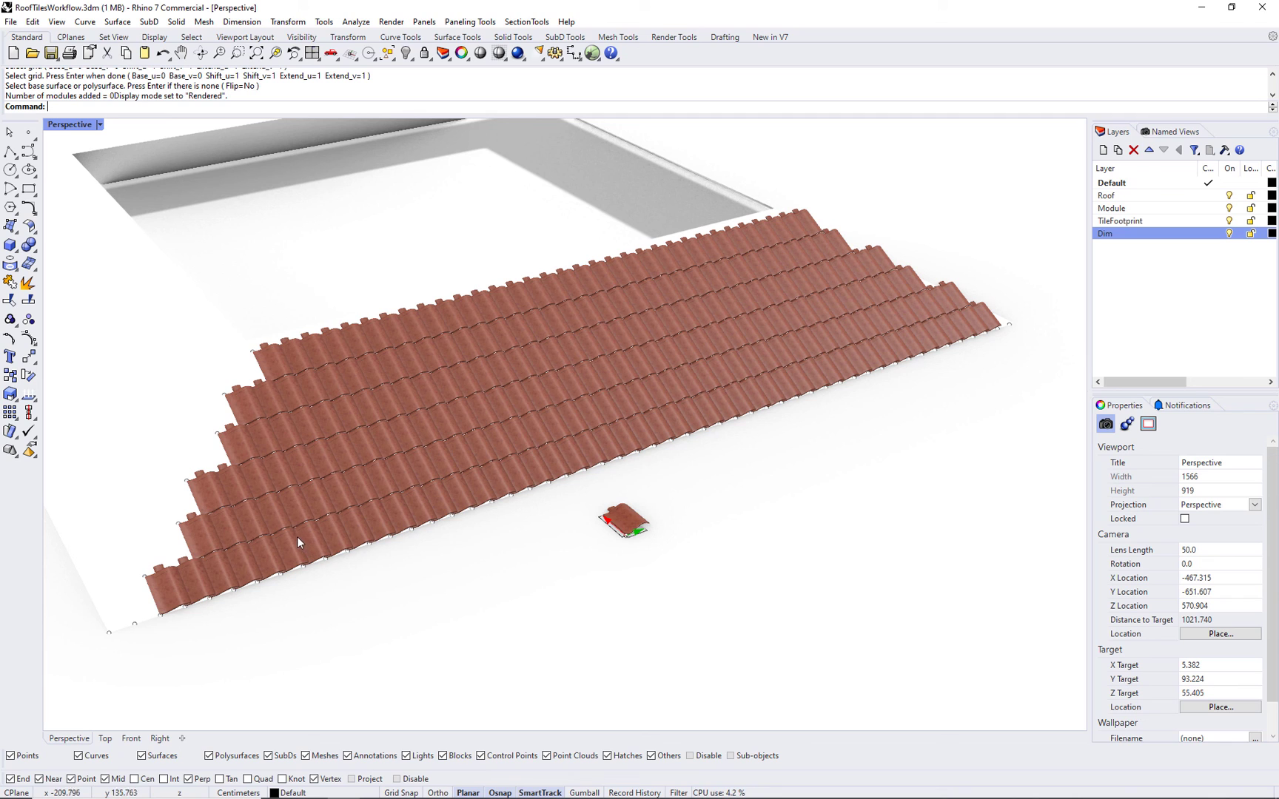
scroll(297, 540, "up", 2)
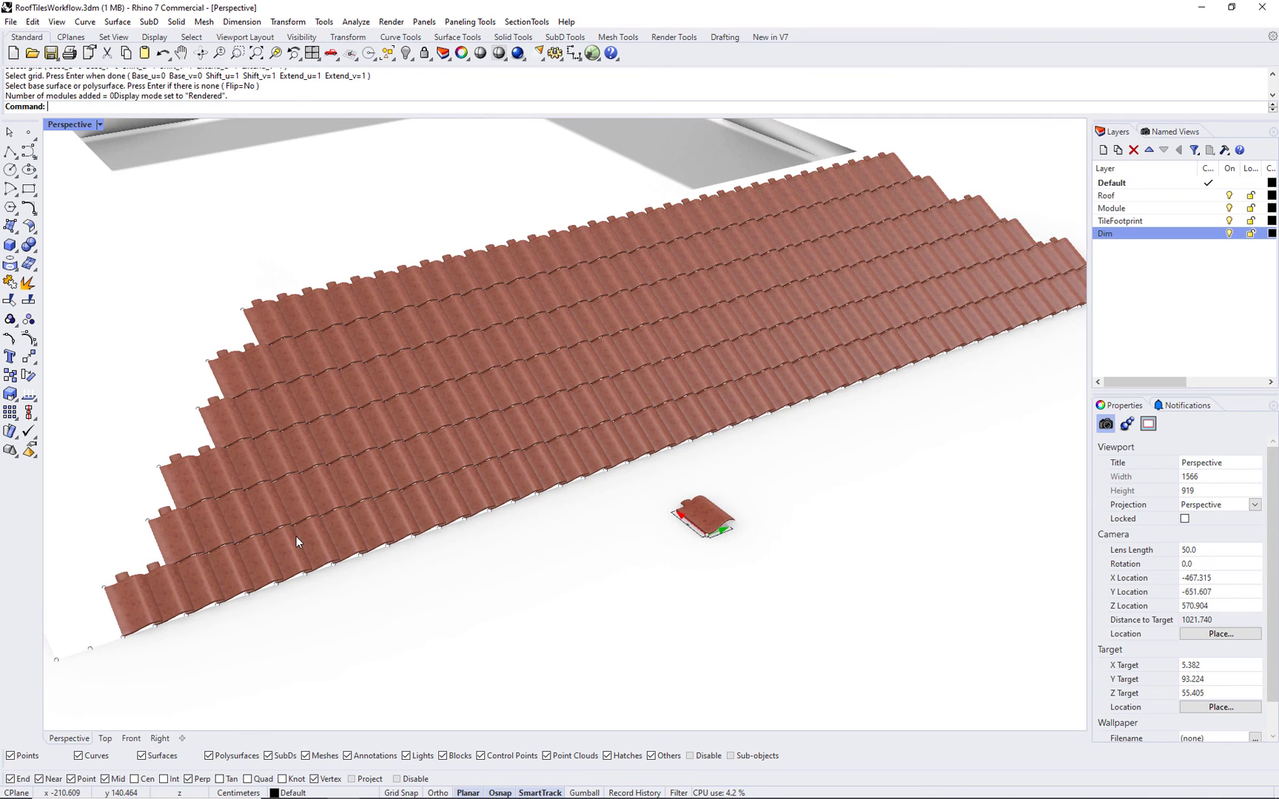